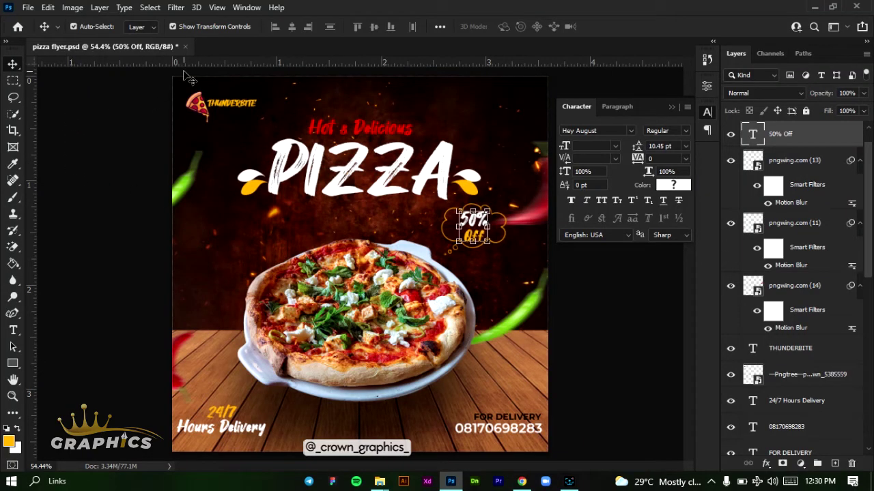
Step: Create a new 1080 x 1080 pixel document at 300 pixels/inch in RGB Color with a white background
left_click(672, 105)
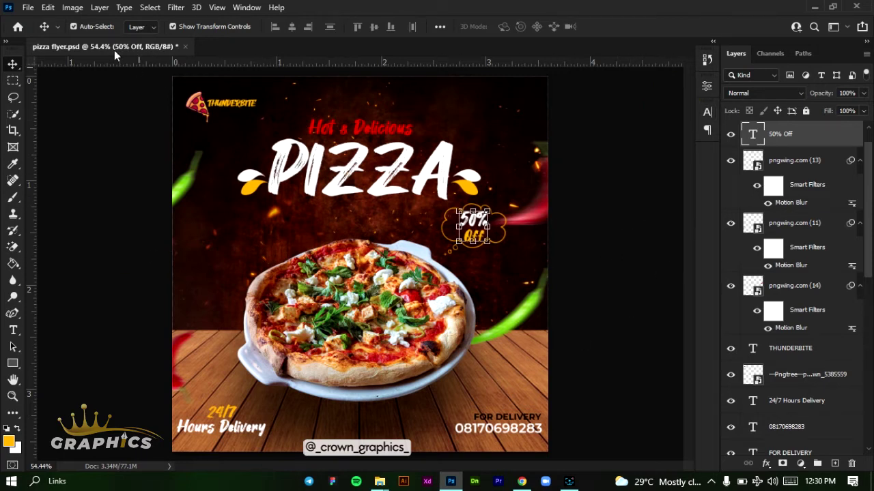
left_click(30, 12)
left_click(191, 52)
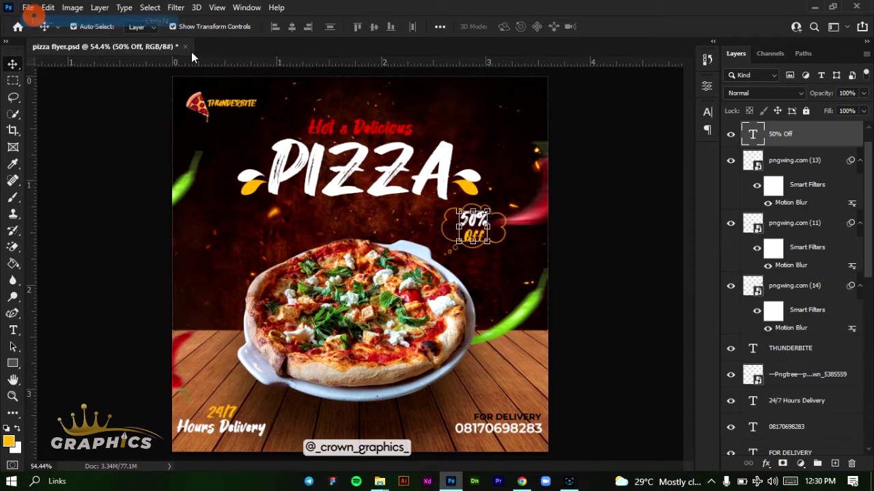
key("ctrl+n")
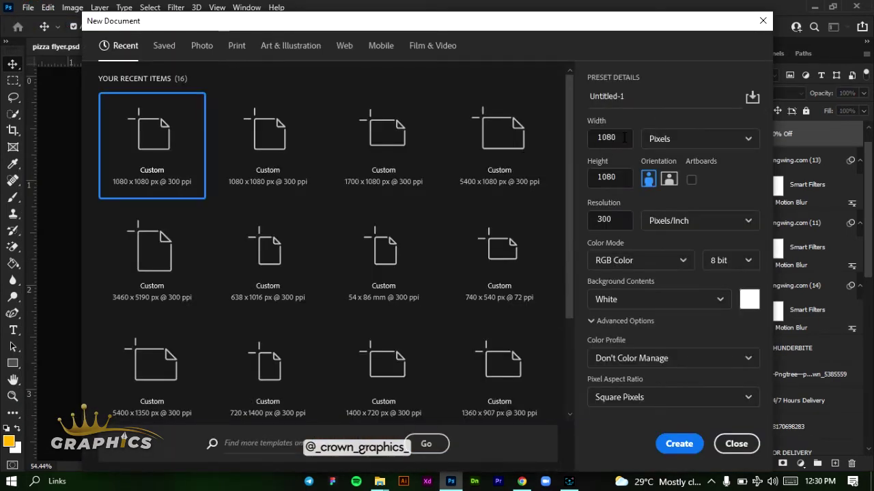
left_click(623, 138)
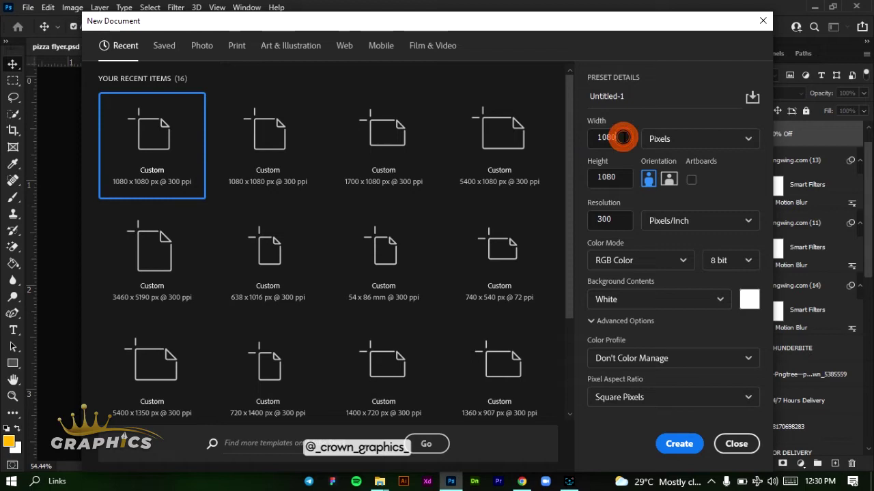
left_click(623, 176)
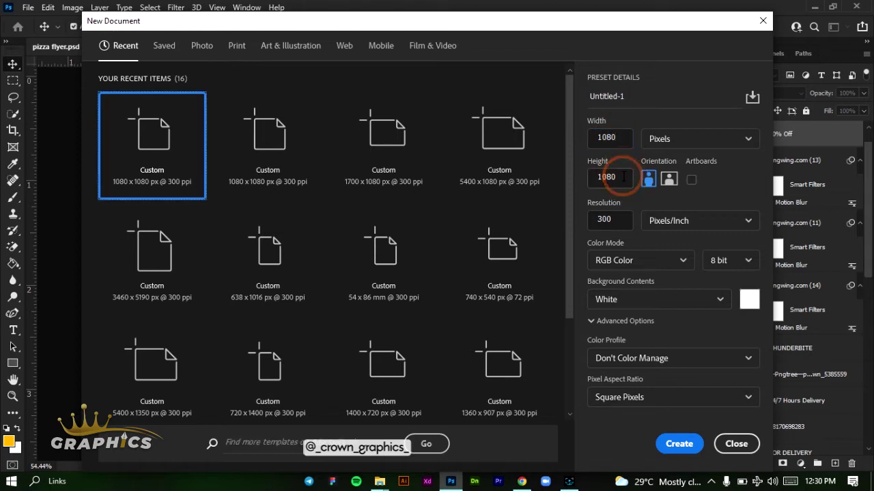
left_click(615, 219)
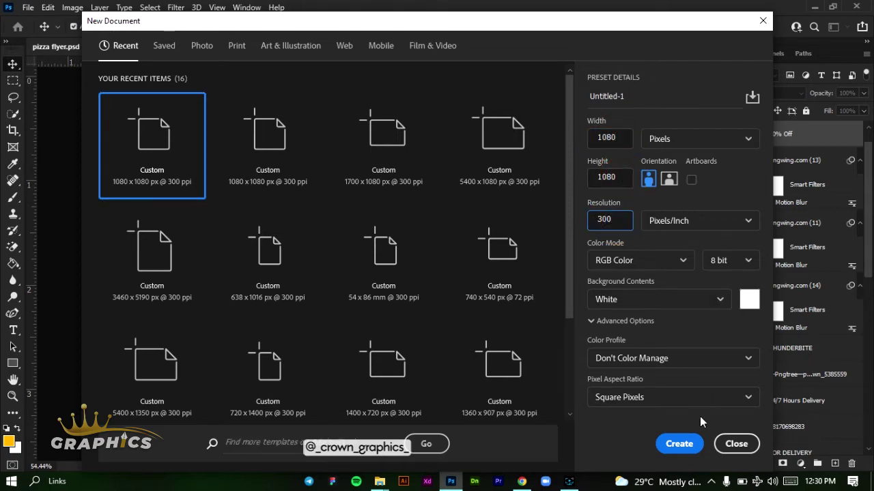
left_click(695, 444)
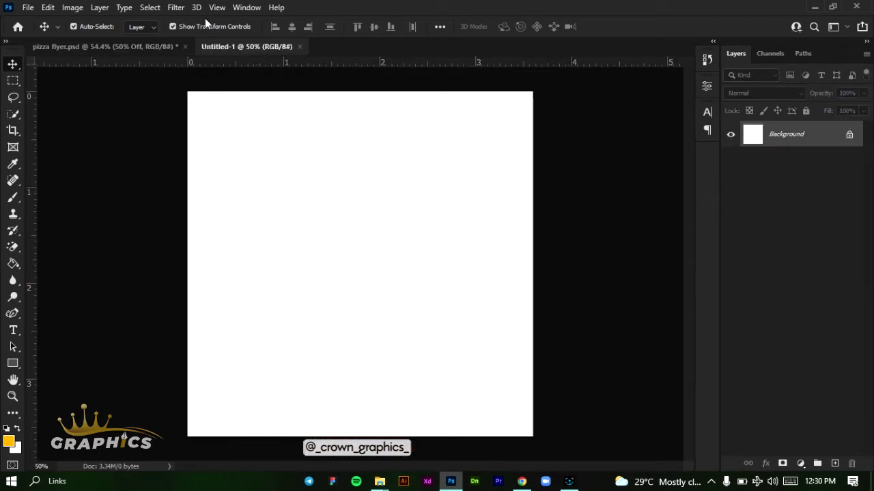
Step: Add a guide layout with 0.133 in margins on all four sides of the canvas and lock the guides
left_click(216, 8)
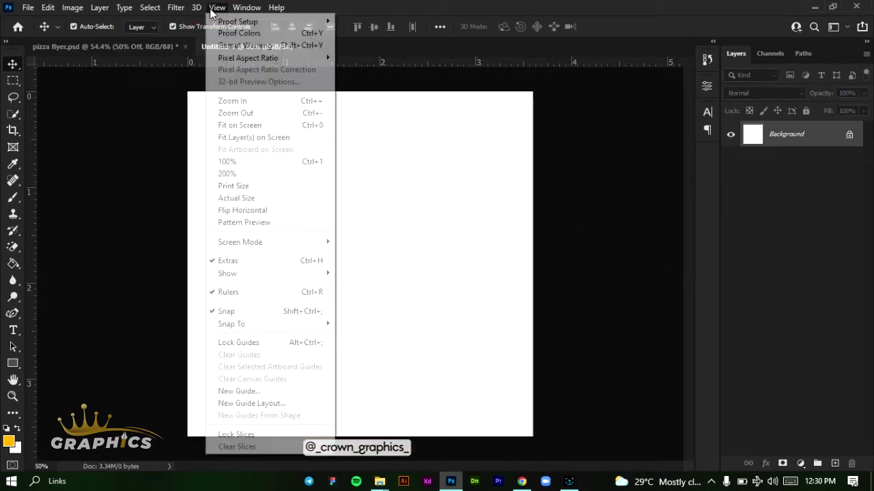
left_click(216, 7)
left_click(213, 8)
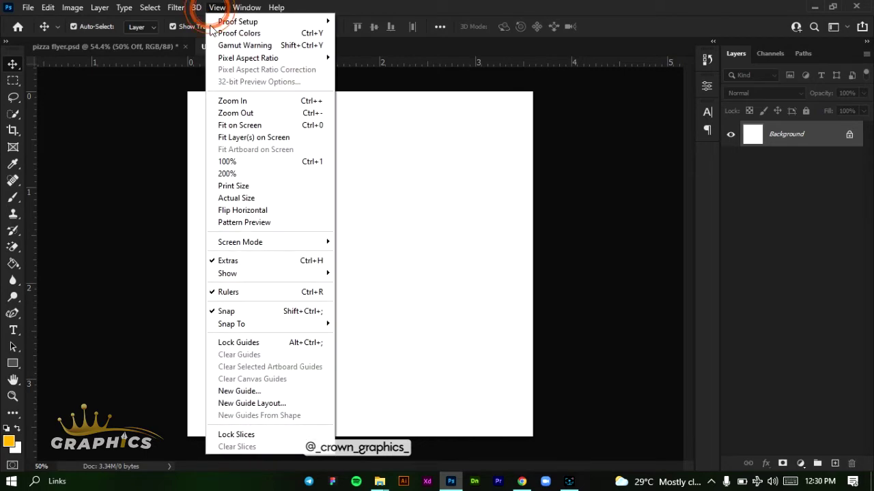
left_click(239, 403)
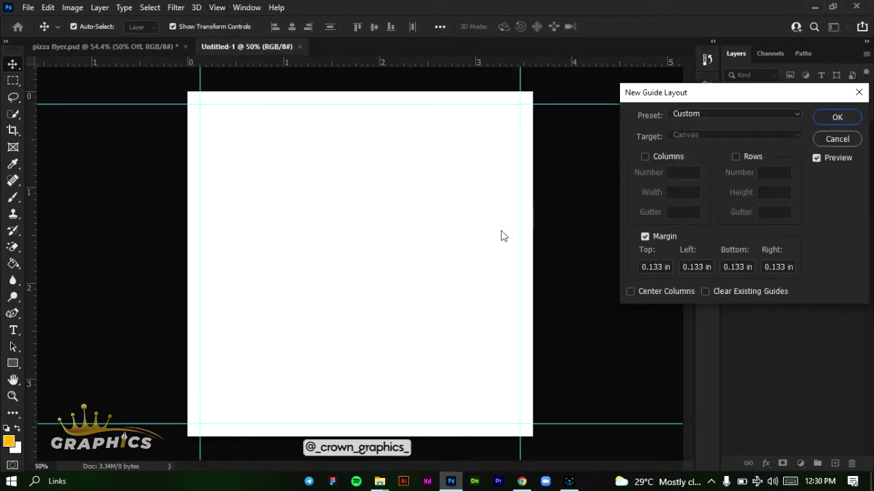
left_click(833, 118)
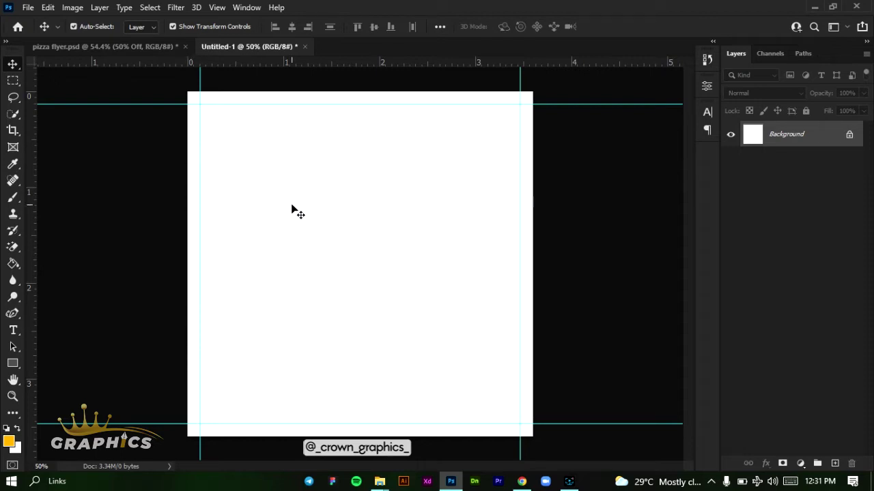
left_click(217, 7)
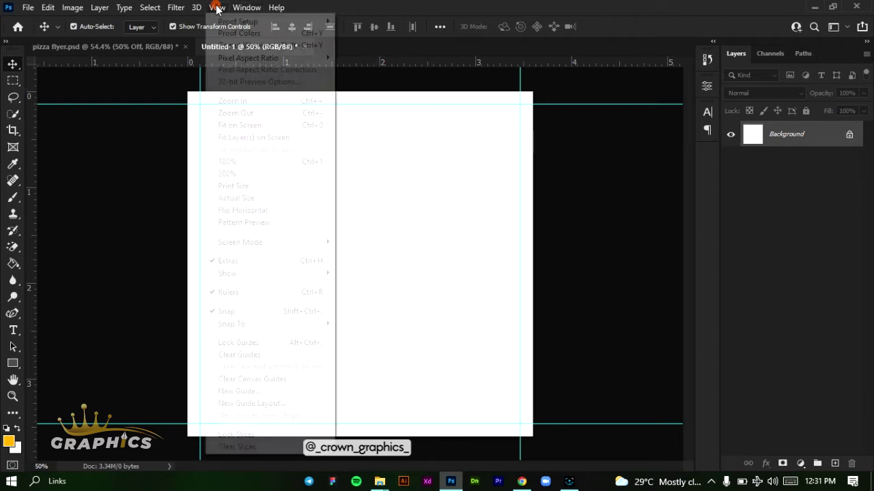
left_click(242, 345)
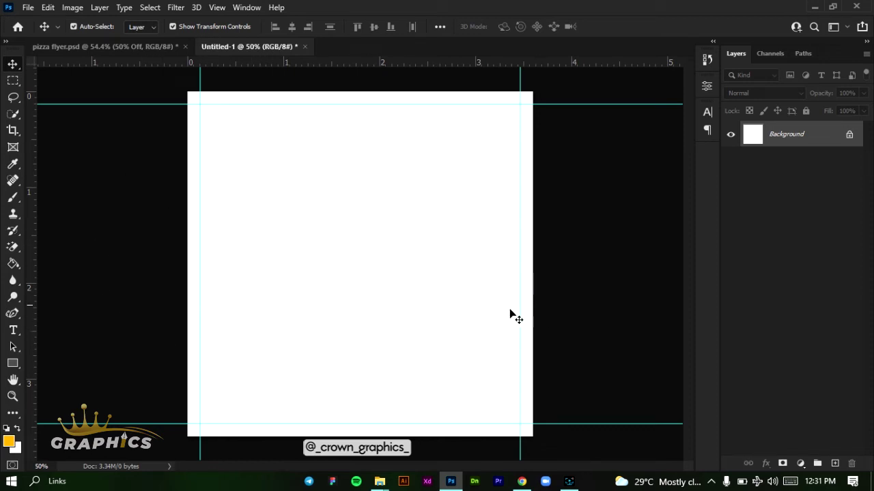
Step: Place the dark-grunge-texture-background image from the SM FLYER folder over the whole canvas and lock its layer
left_click(379, 482)
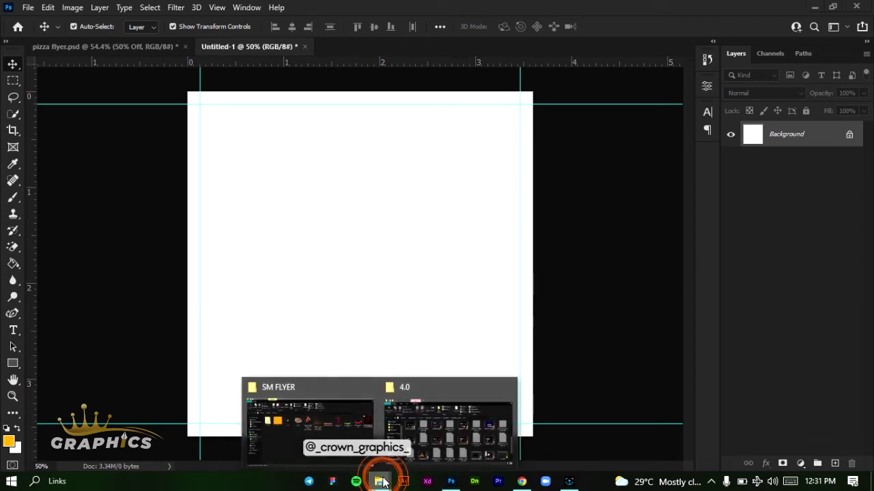
left_click(307, 427)
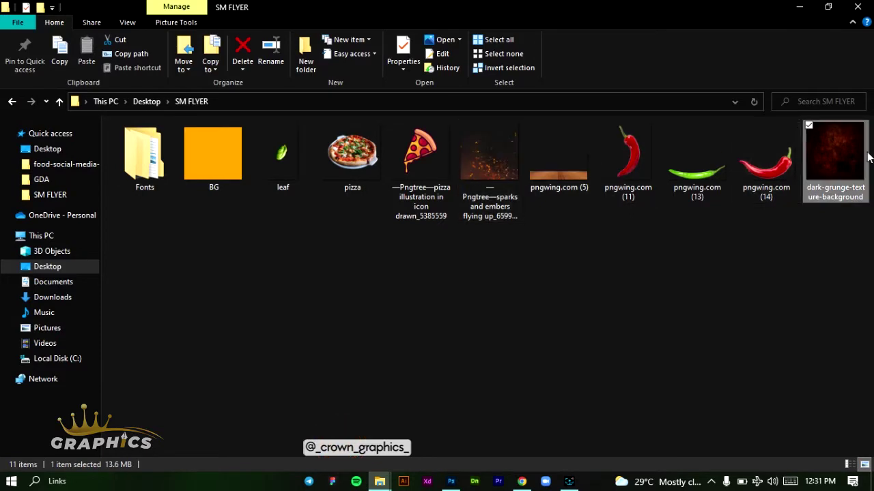
left_click_drag(826, 186, 333, 289)
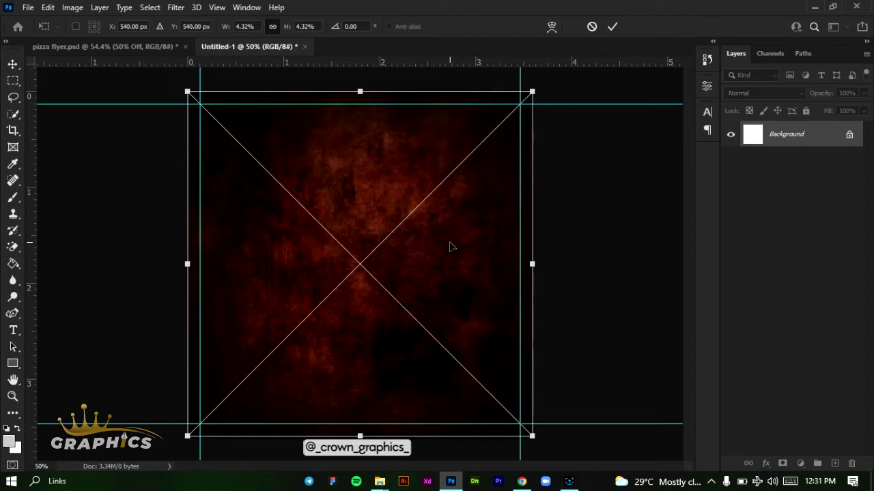
left_click(612, 27)
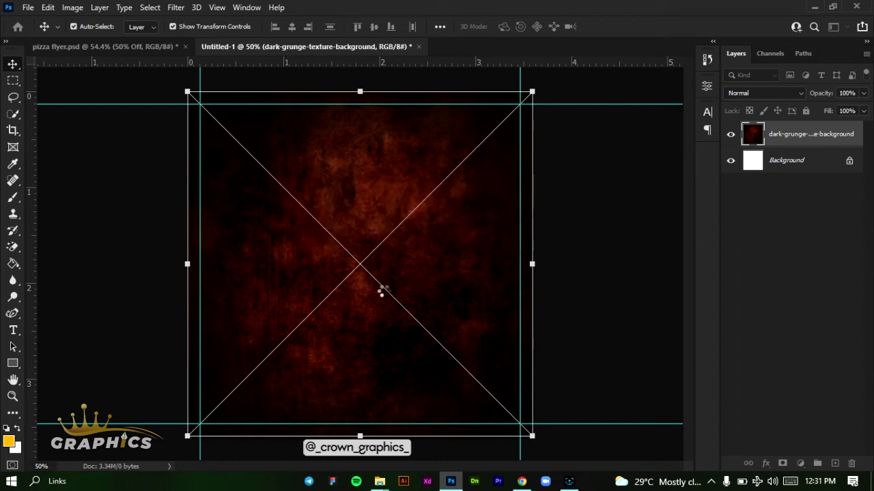
left_click(806, 112)
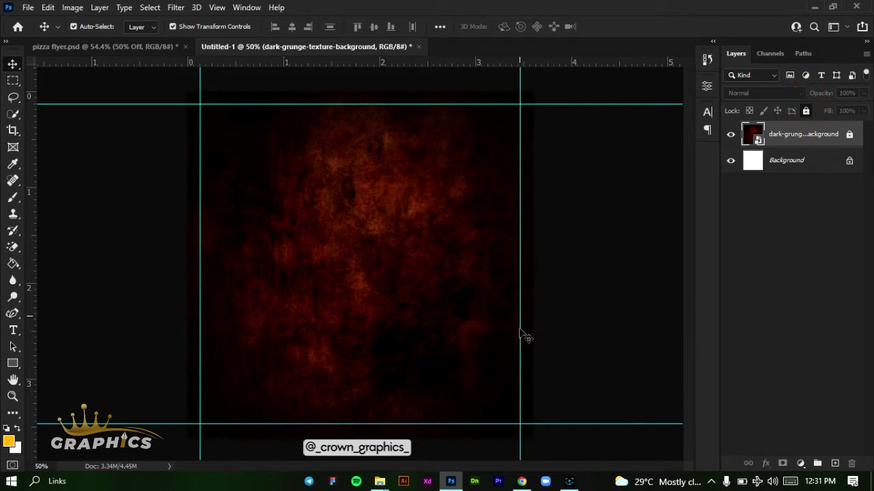
Step: Place the wooden floor image pngwing.com (5) from the SM FLYER folder onto the canvas
mouse_move(380, 481)
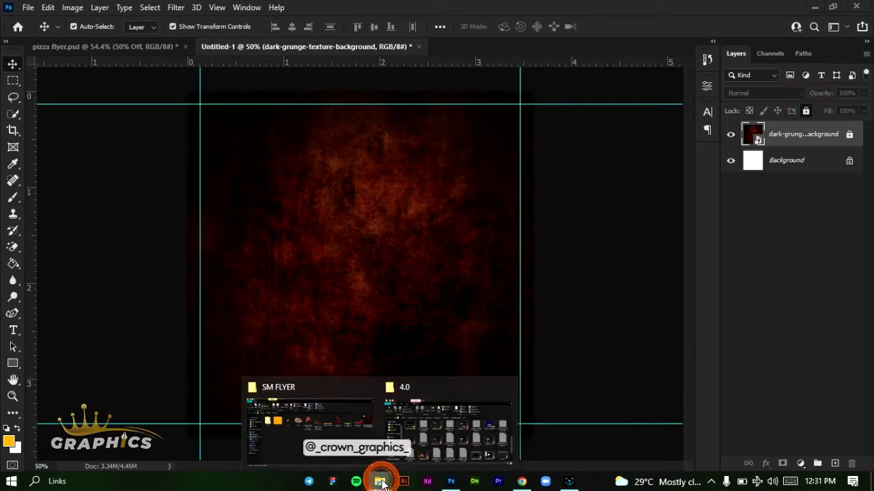
left_click(310, 423)
left_click(570, 152)
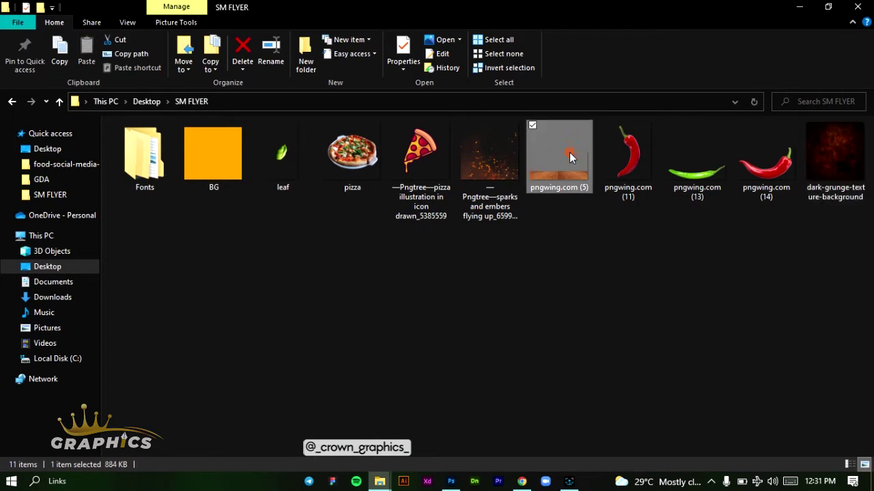
left_click_drag(566, 146, 356, 351)
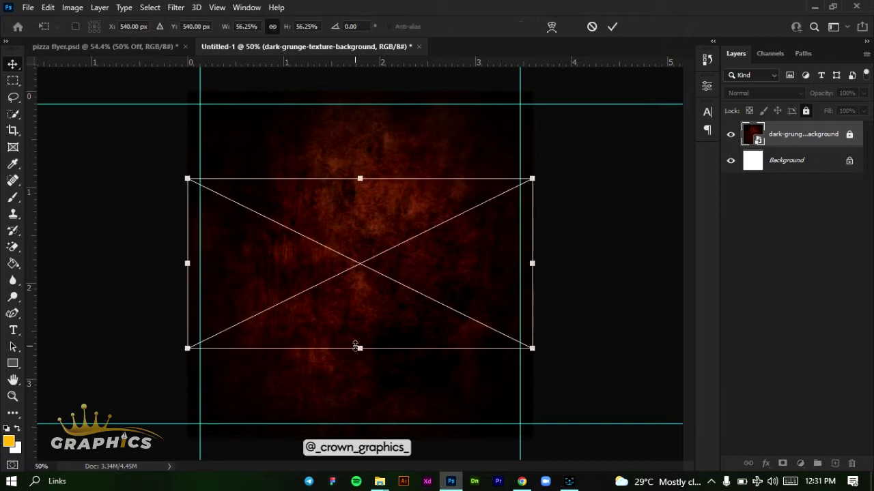
Step: Enlarge the wooden floor image to about 126% so it fills the lower part of the canvas, and lock its layer
left_click_drag(360, 178, 351, 66)
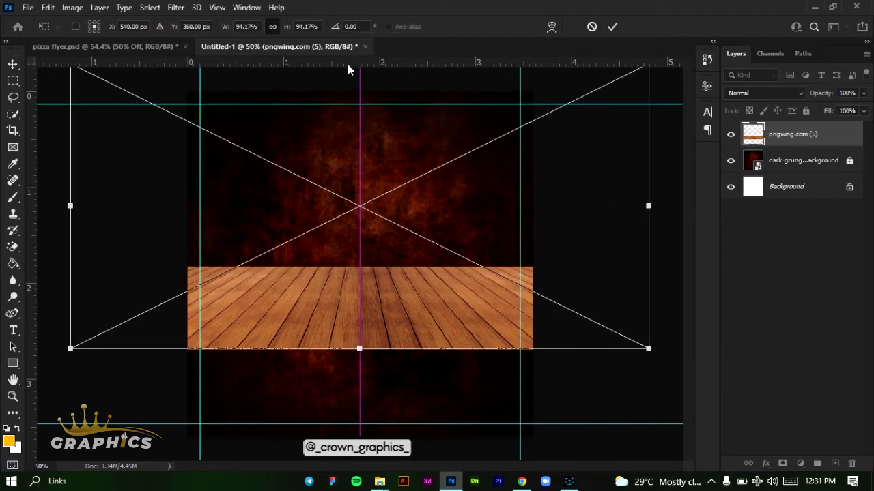
left_click_drag(353, 349, 356, 450)
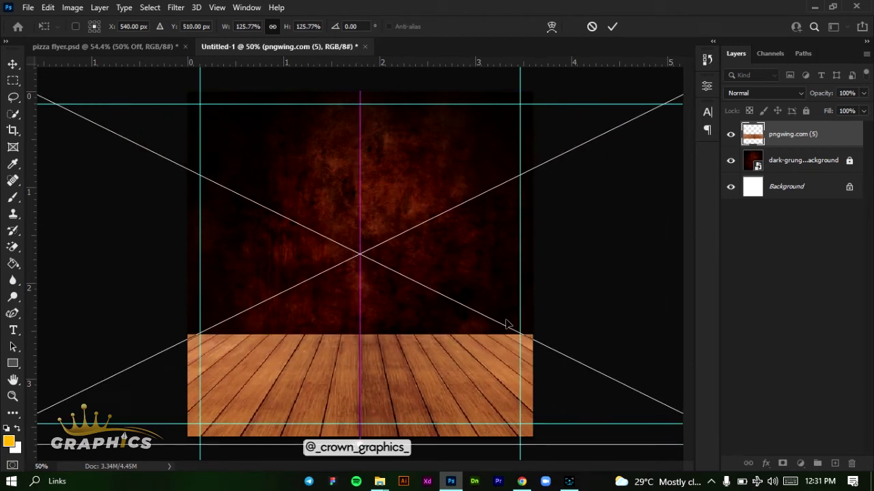
left_click(613, 26)
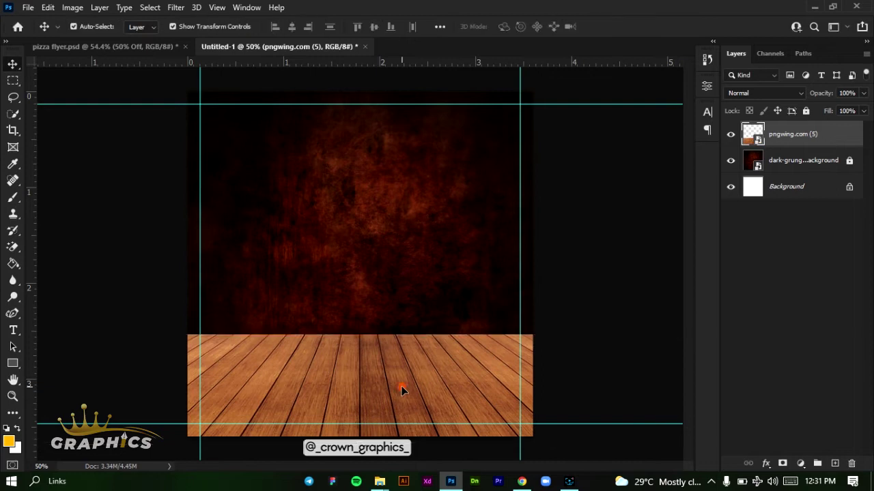
left_click_drag(400, 386, 401, 387)
left_click(806, 111)
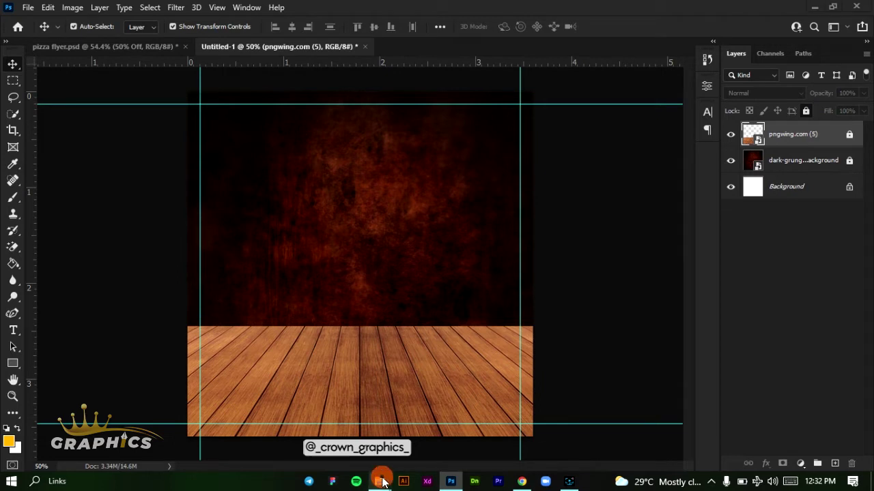
Step: Place the pizza image from the SM FLYER folder onto the canvas and flip it horizontally
mouse_move(382, 481)
left_click(310, 426)
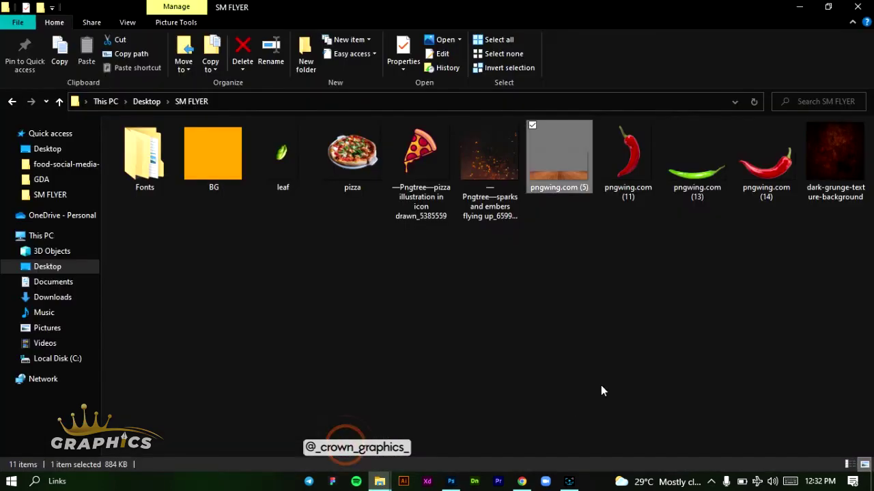
left_click(355, 159)
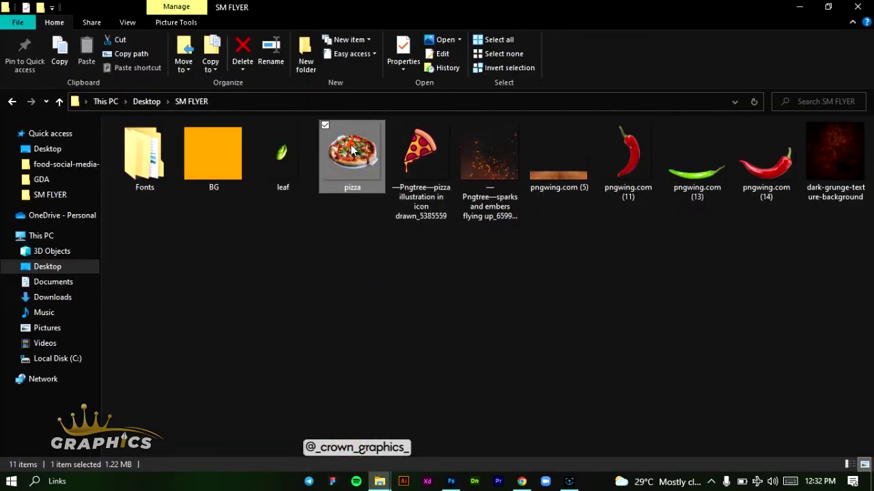
left_click_drag(353, 152, 359, 306)
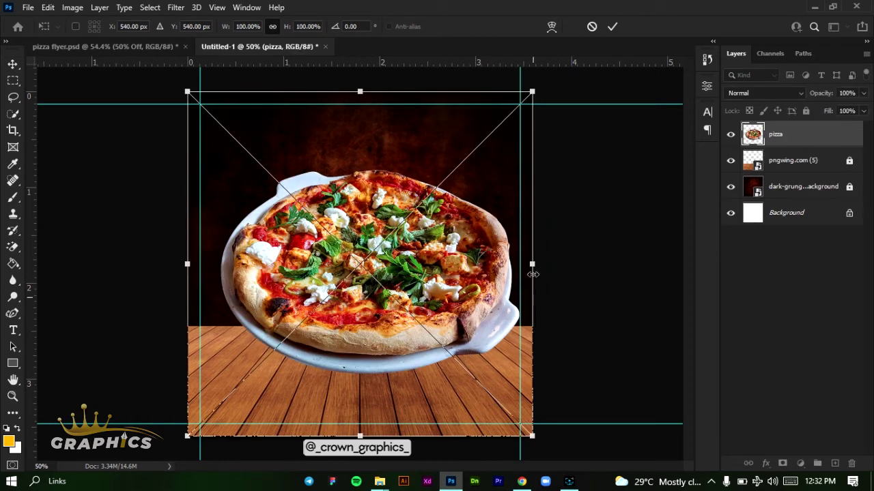
left_click(48, 8)
mouse_move(75, 303)
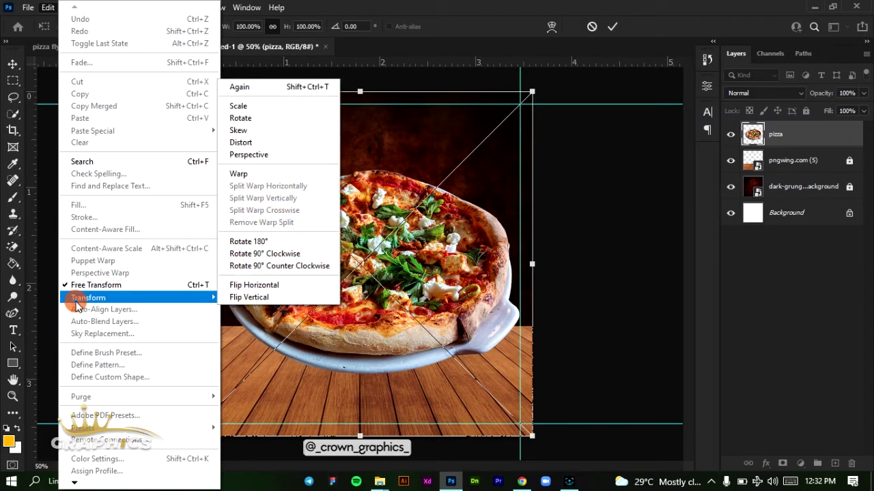
left_click(236, 285)
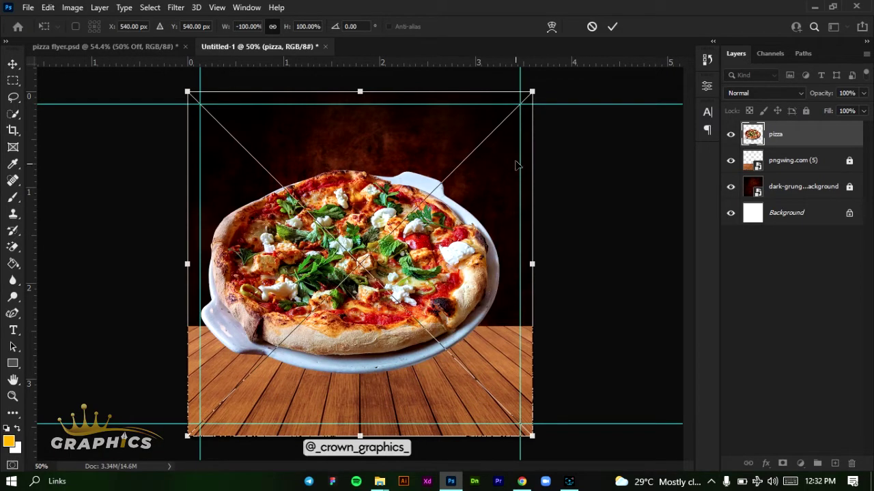
Step: Scale the pizza to about 76% and position it over the wooden floor at about X 520 px, Y 655 px
left_click_drag(530, 91, 425, 197)
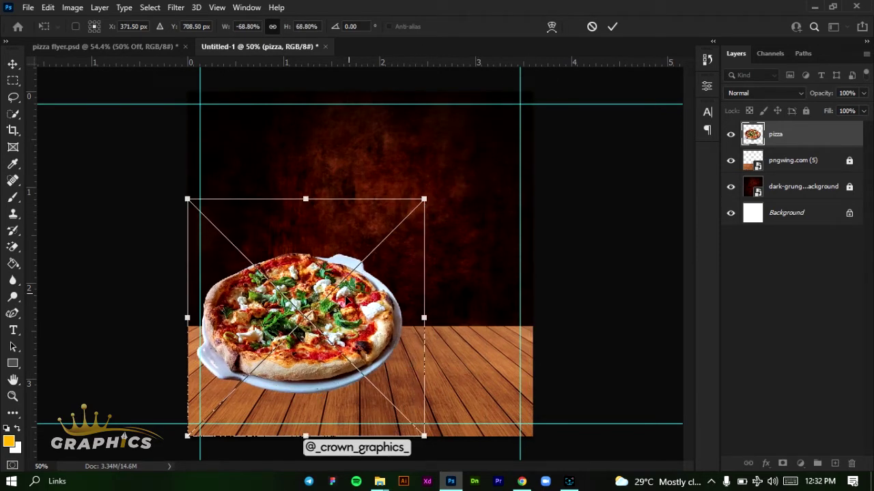
left_click_drag(338, 306, 384, 280)
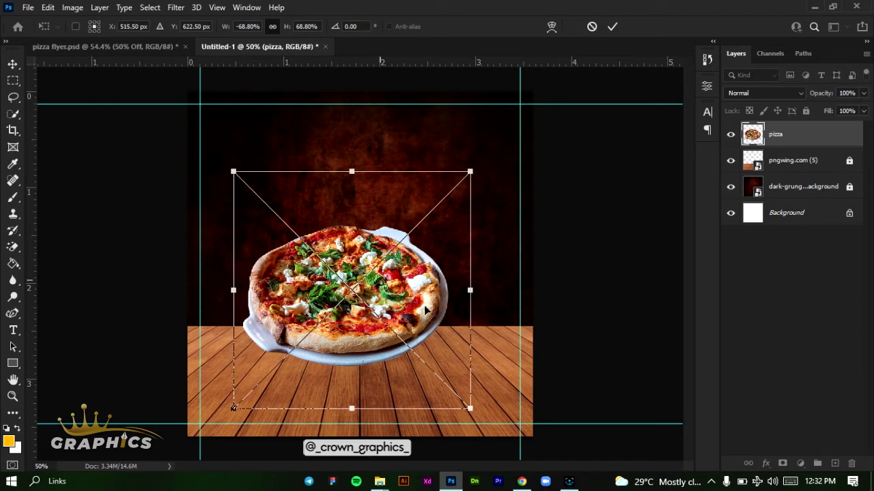
left_click_drag(470, 289, 493, 288)
left_click_drag(395, 300, 385, 312)
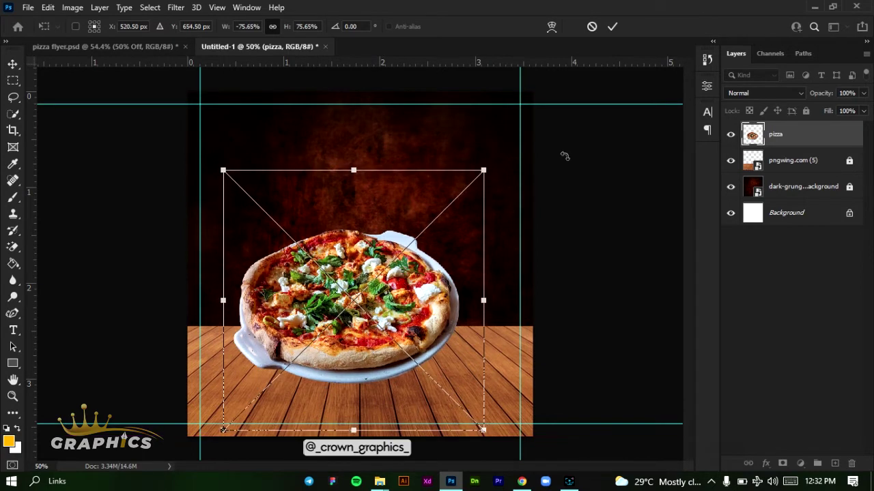
left_click(612, 26)
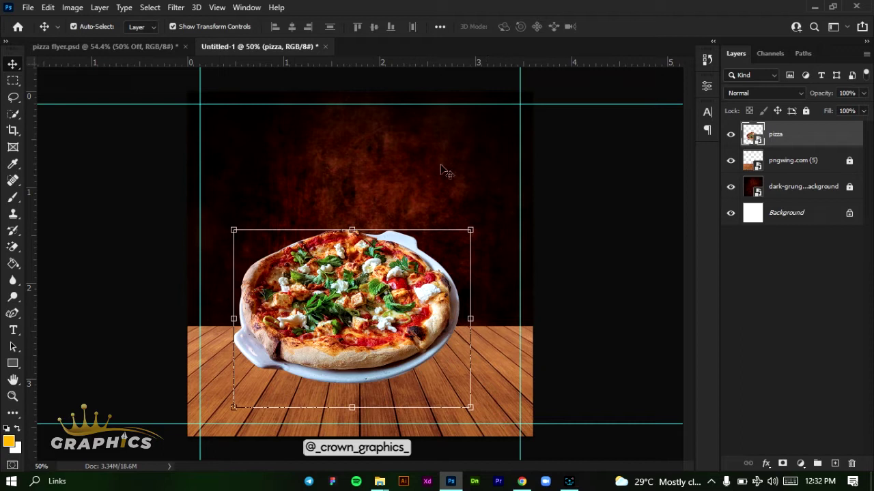
Step: Center the pizza horizontally on the canvas by aligning it to a selection of the whole canvas, and clear the selection
left_click(149, 7)
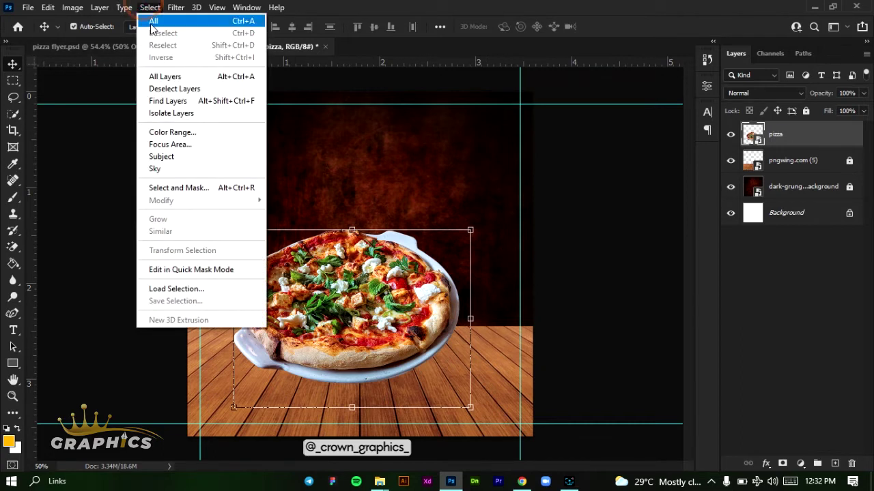
left_click(157, 19)
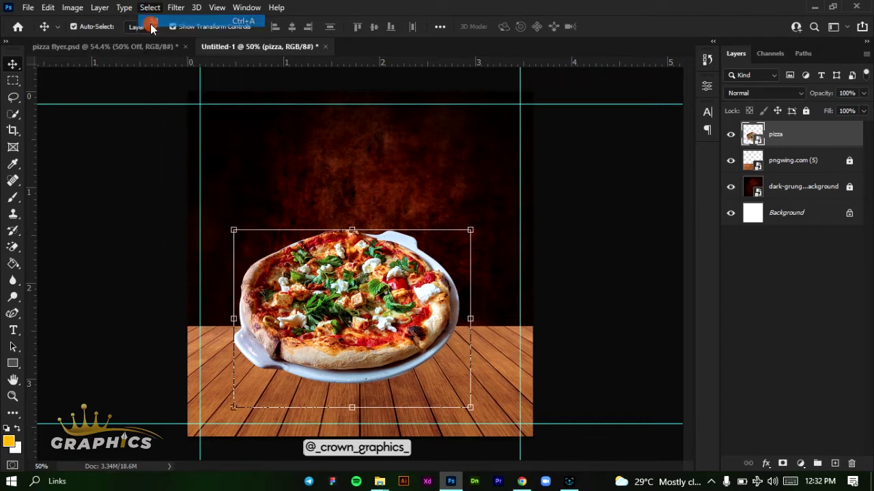
left_click(292, 27)
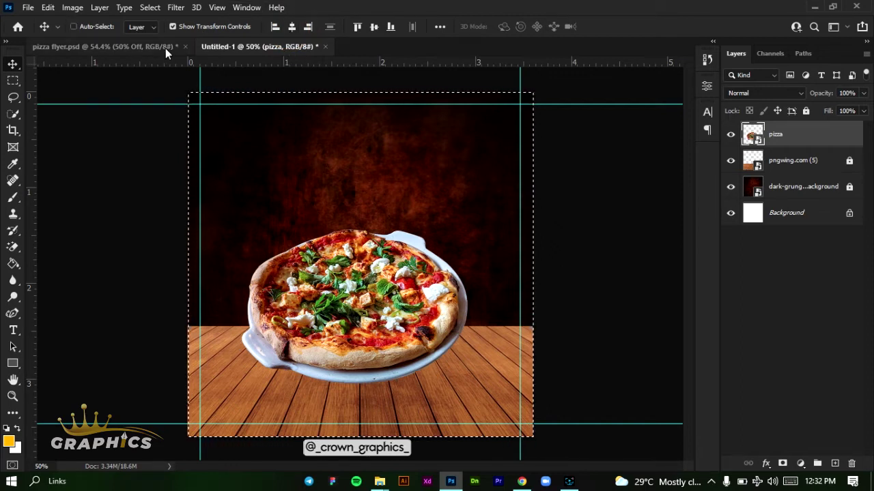
key("ctrl+d")
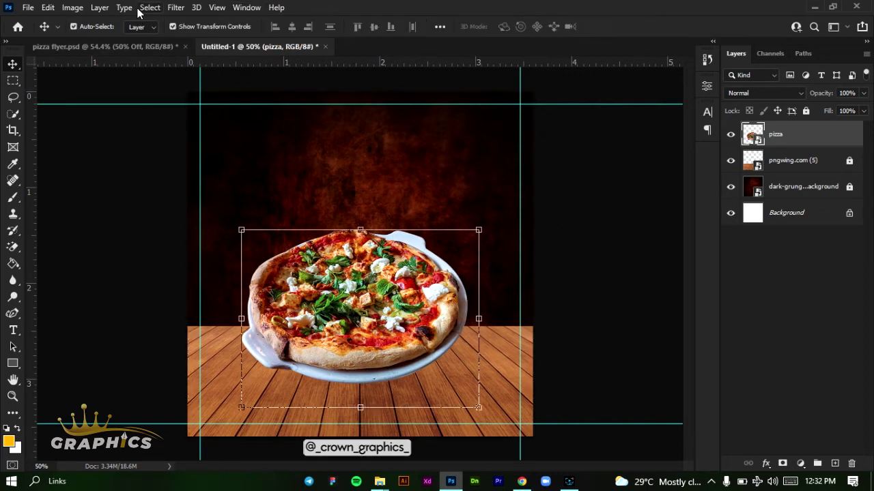
left_click(150, 7)
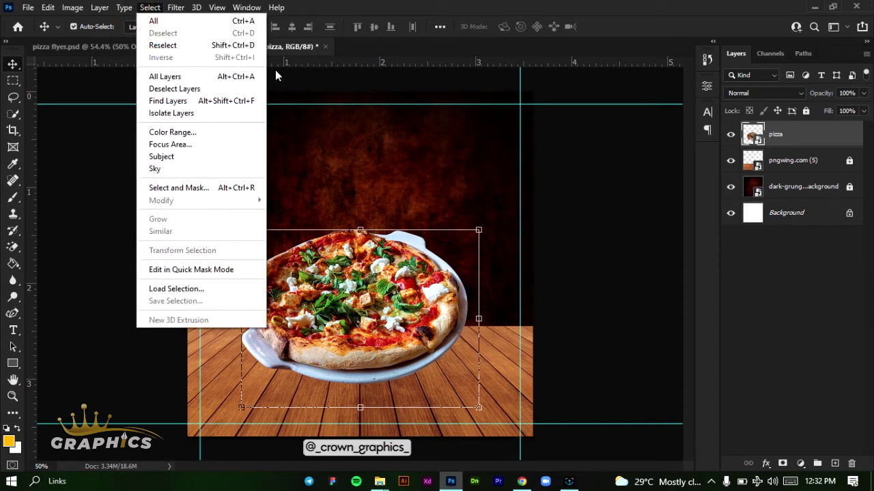
left_click(575, 132)
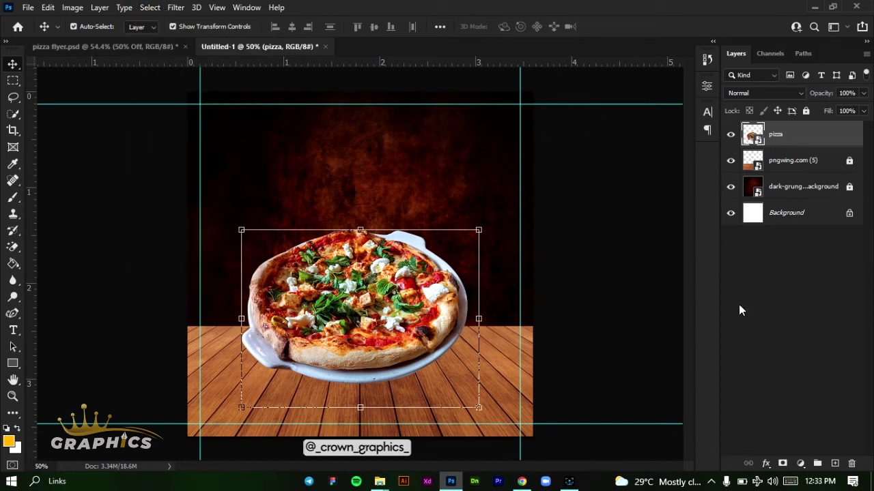
Step: Add a black drop shadow to the pizza with 66% opacity, 90° angle, 166 px distance and 150 px size, and lock its layer
left_click(766, 464)
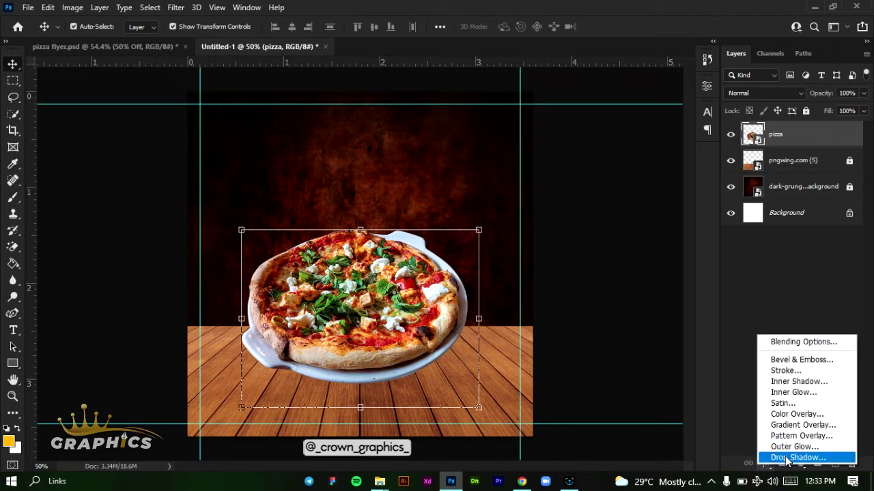
left_click(787, 458)
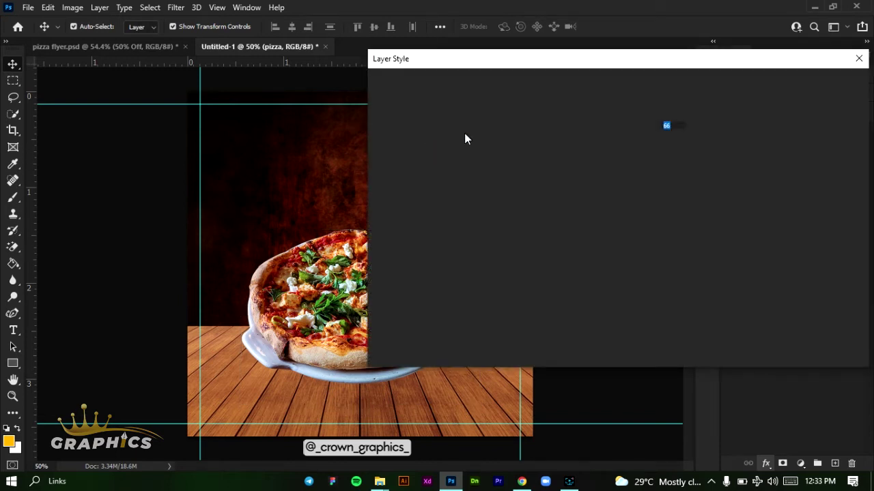
left_click_drag(458, 62, 549, 27)
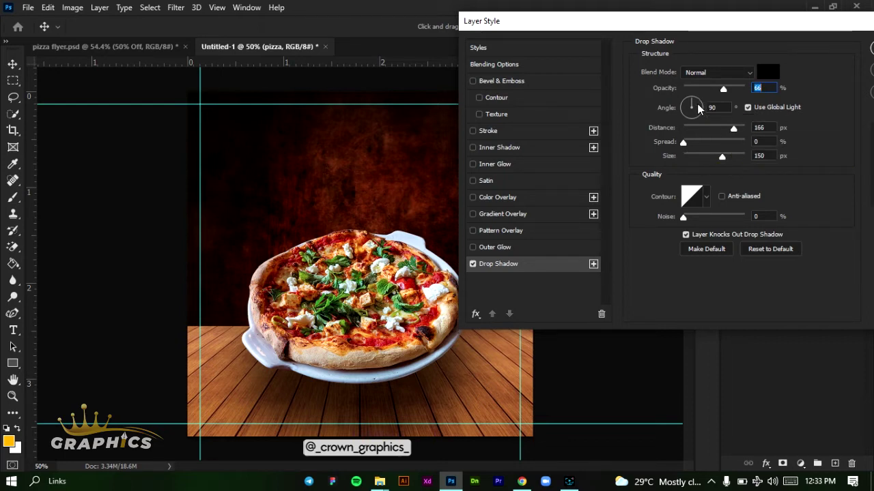
left_click_drag(754, 28, 756, 23)
left_click(731, 78)
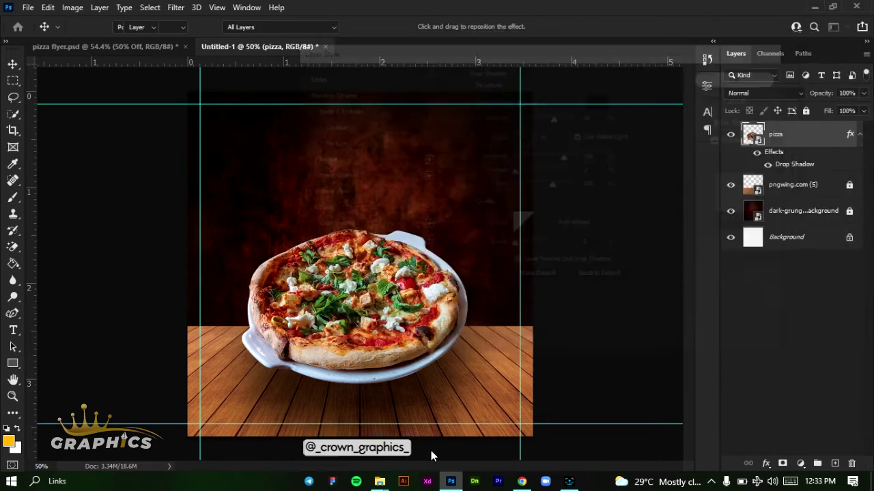
left_click(580, 335)
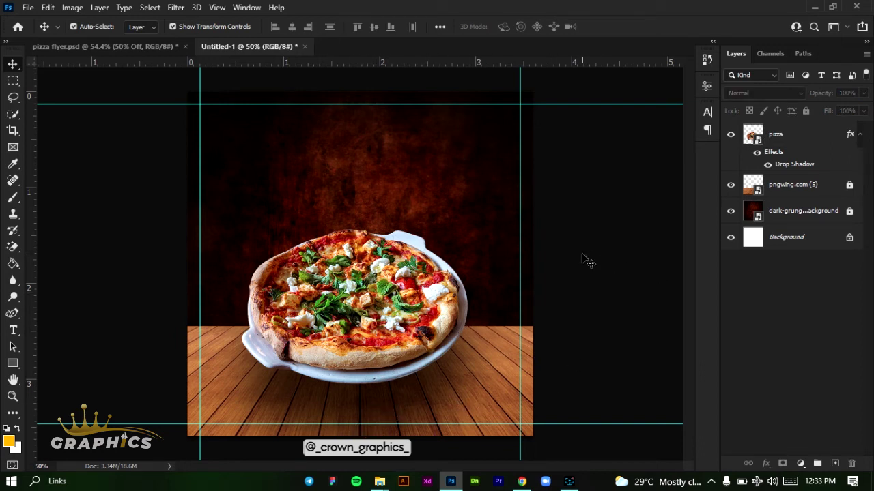
left_click(813, 139)
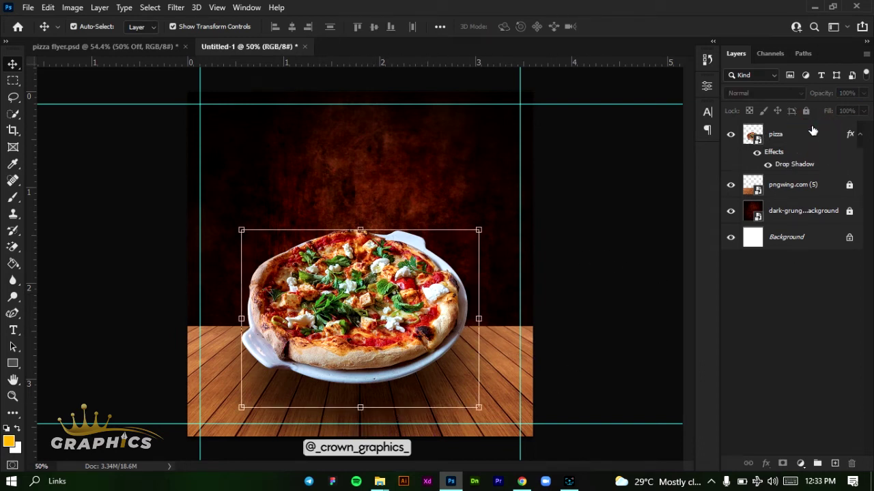
left_click(804, 110)
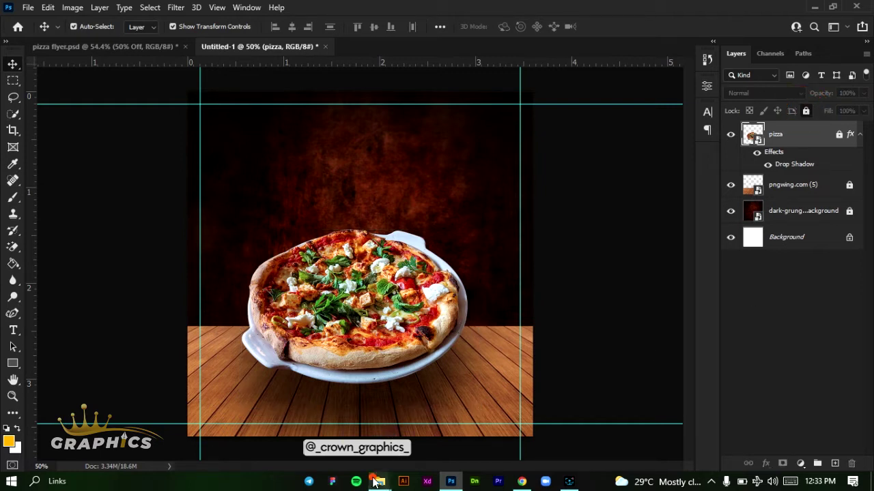
Step: Place the sparks and embers image from the SM FLYER folder as a locked layer directly beneath the wooden floor
mouse_move(377, 481)
left_click(346, 437)
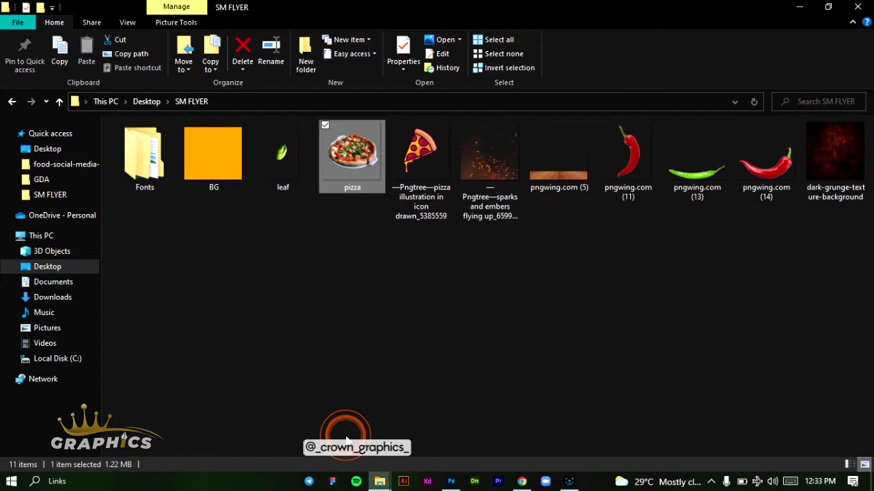
left_click(525, 164)
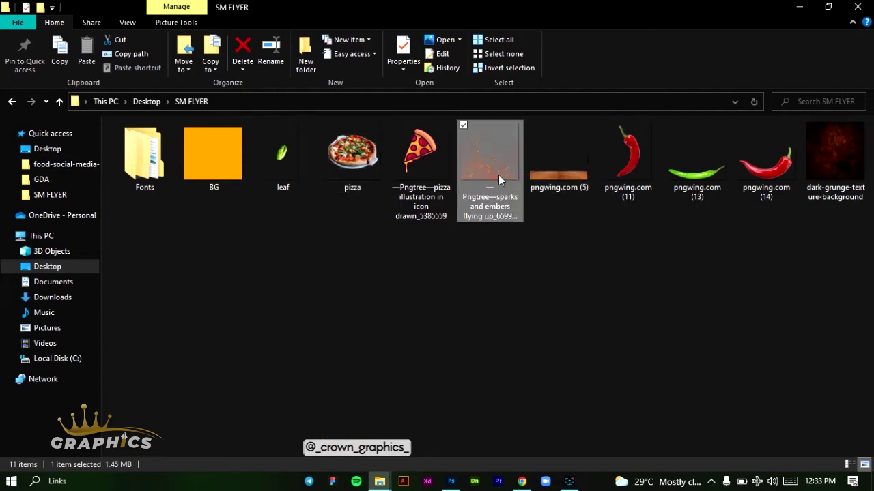
left_click_drag(512, 342, 367, 297)
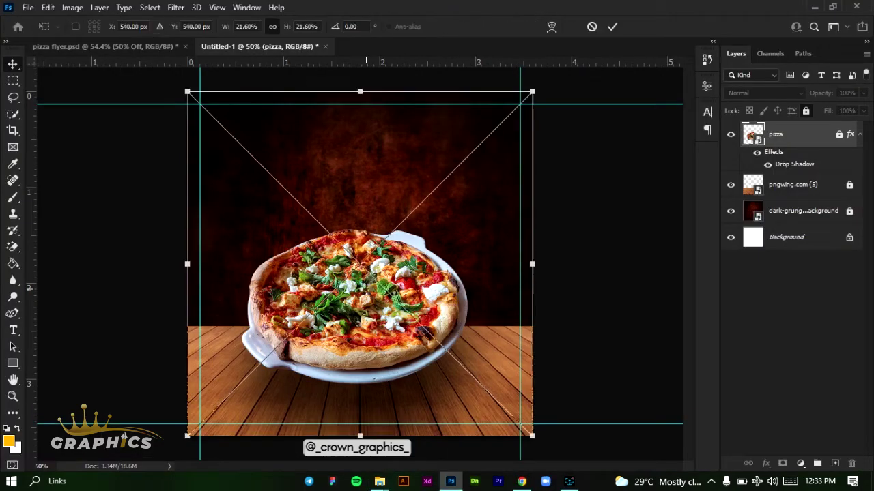
left_click(612, 26)
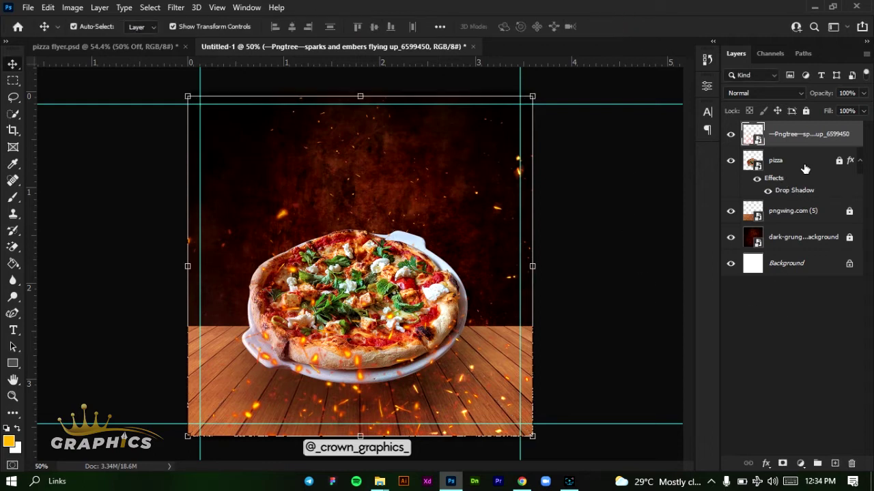
left_click_drag(806, 140, 808, 215)
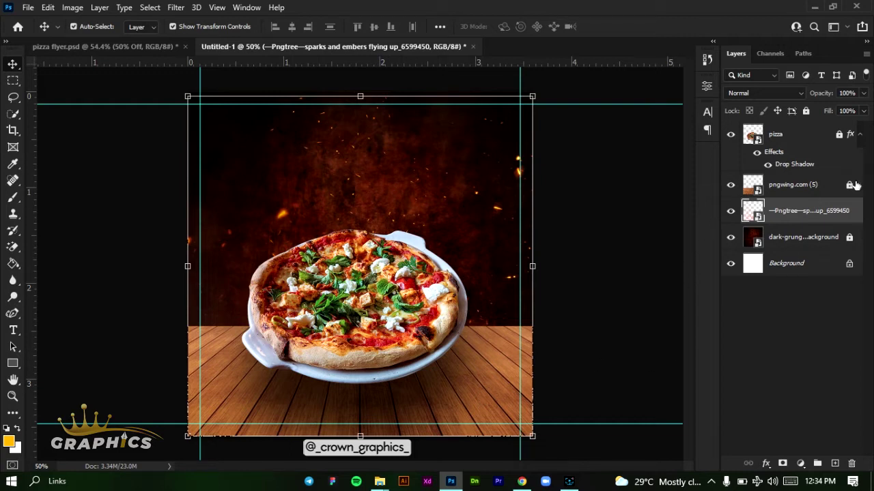
left_click(806, 111)
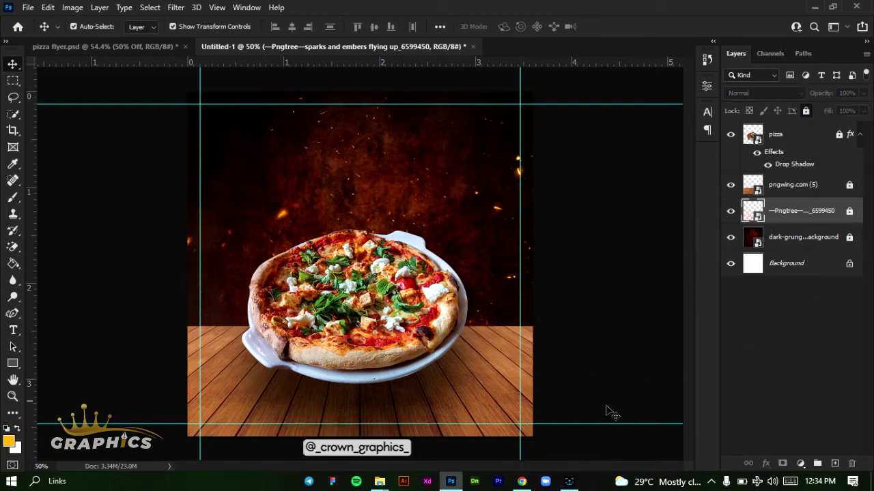
Step: Bring the three chilli images pngwing.com (11), (13) and (14) from the SM FLYER folder onto the canvas together
mouse_move(380, 482)
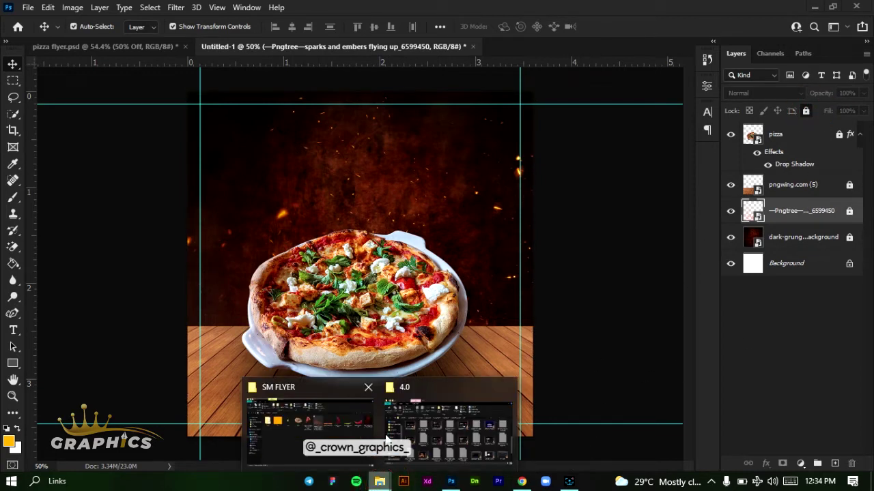
left_click(347, 426)
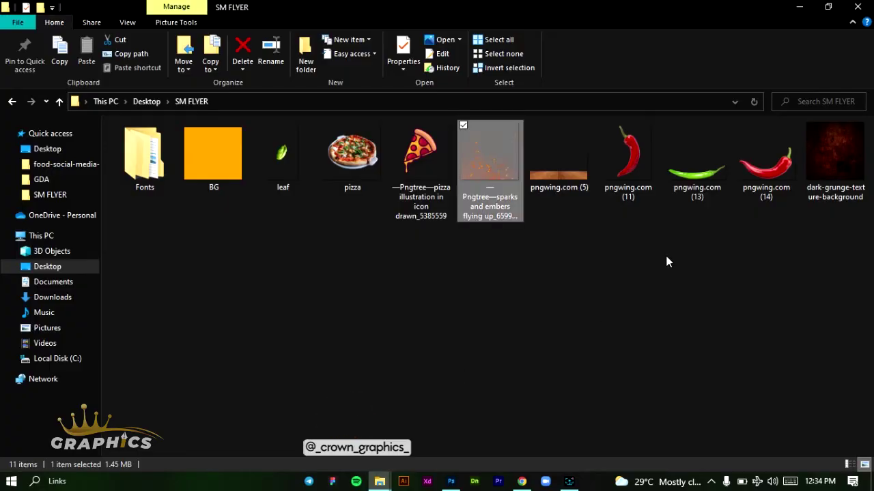
left_click(645, 152)
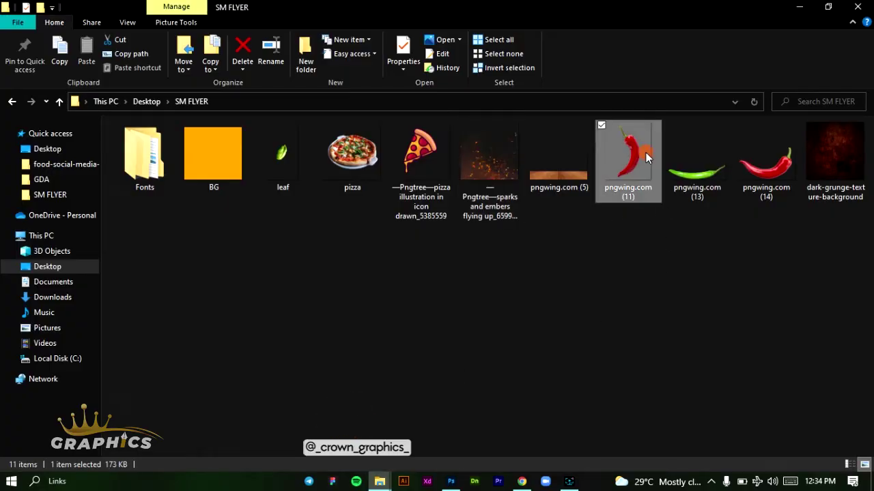
left_click(705, 175, "ctrl")
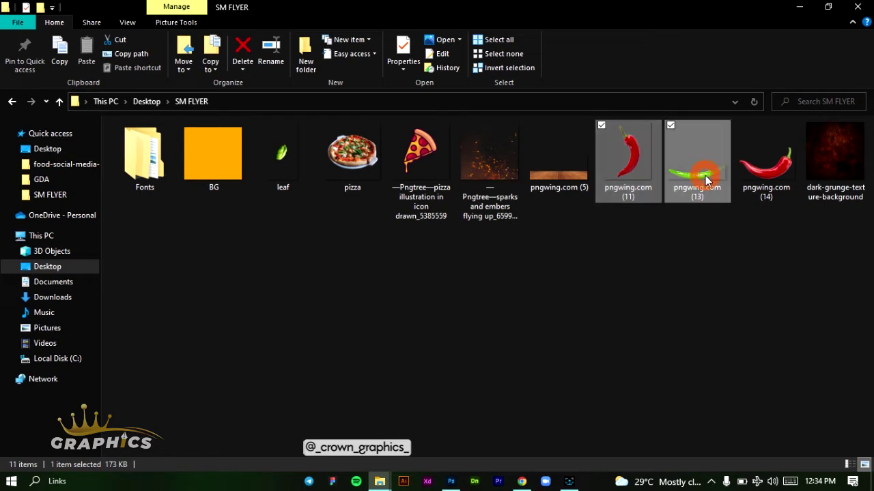
left_click(772, 171, "ctrl")
left_click_drag(771, 171, 374, 231)
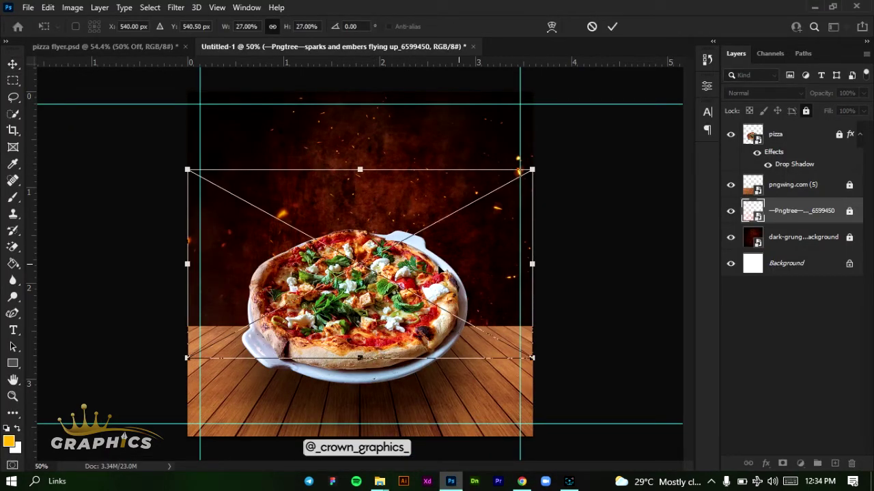
Step: Scale chilli pngwing.com (14) to about 7.8%, rotate it about -47° and place it at the canvas's right edge, about X 996 px, Y 376 px
left_click_drag(531, 169, 387, 247)
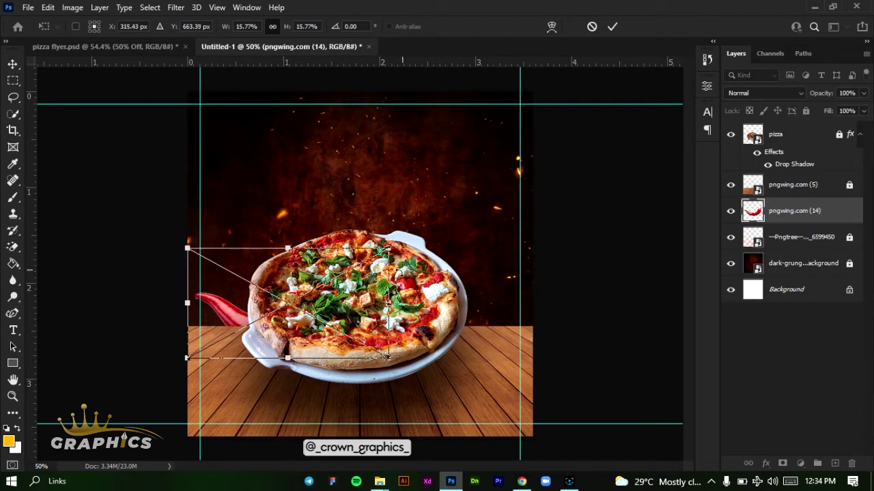
left_click_drag(270, 332, 397, 196)
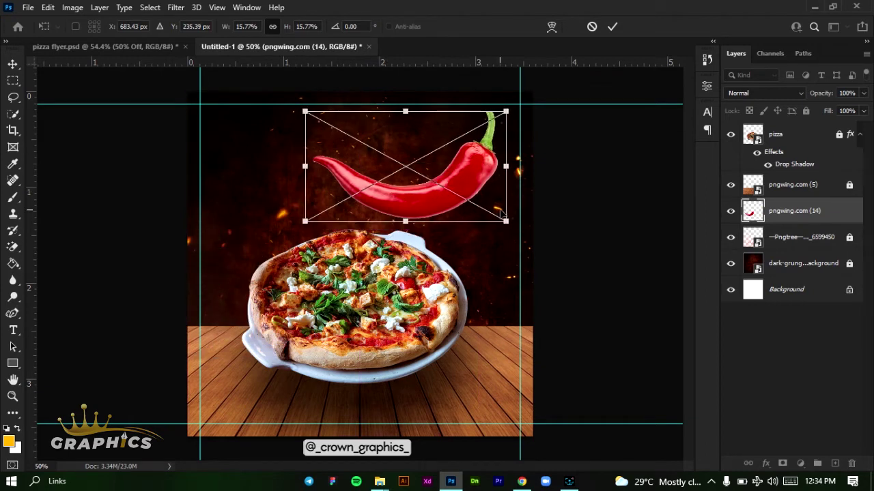
left_click_drag(507, 220, 454, 192)
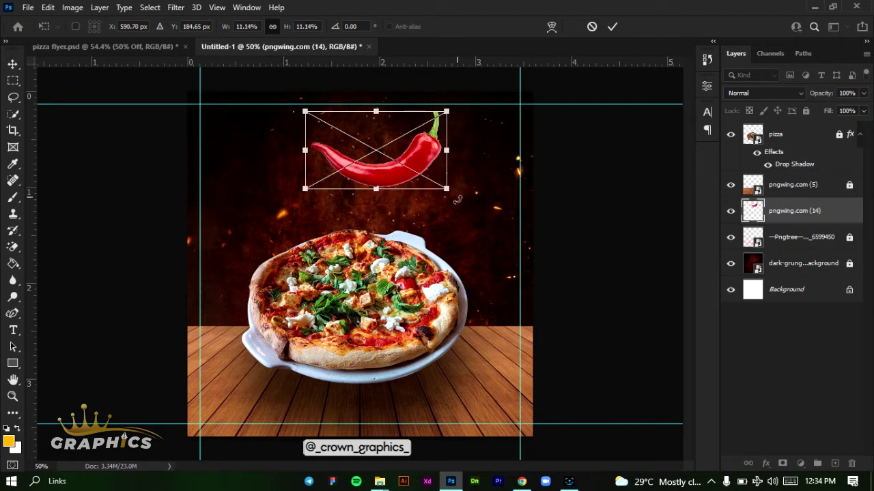
left_click_drag(454, 205, 482, 127)
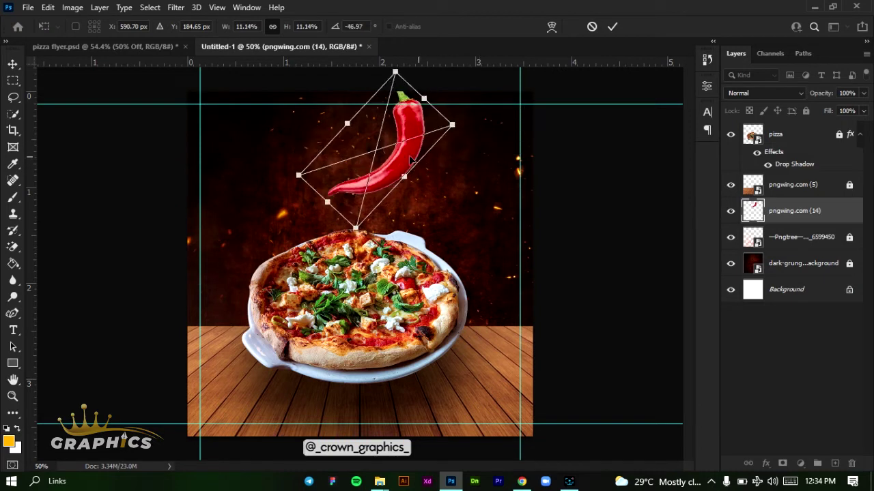
left_click_drag(409, 144, 527, 280)
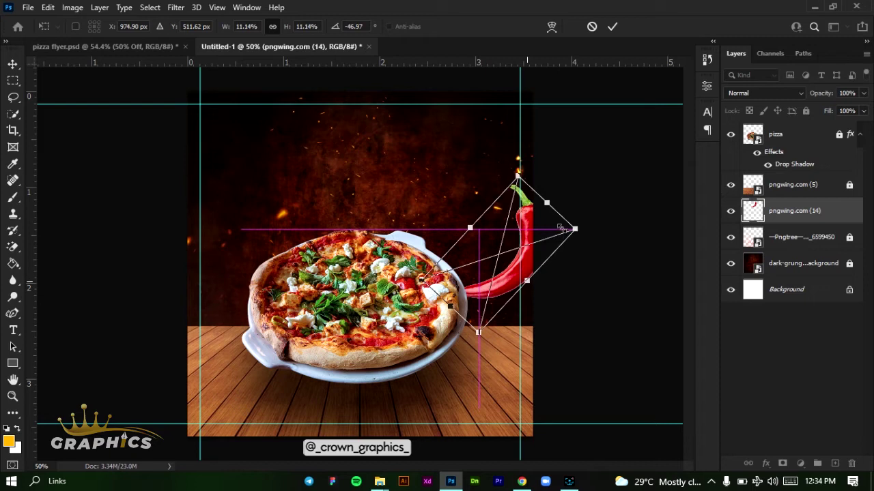
left_click_drag(577, 229, 533, 213)
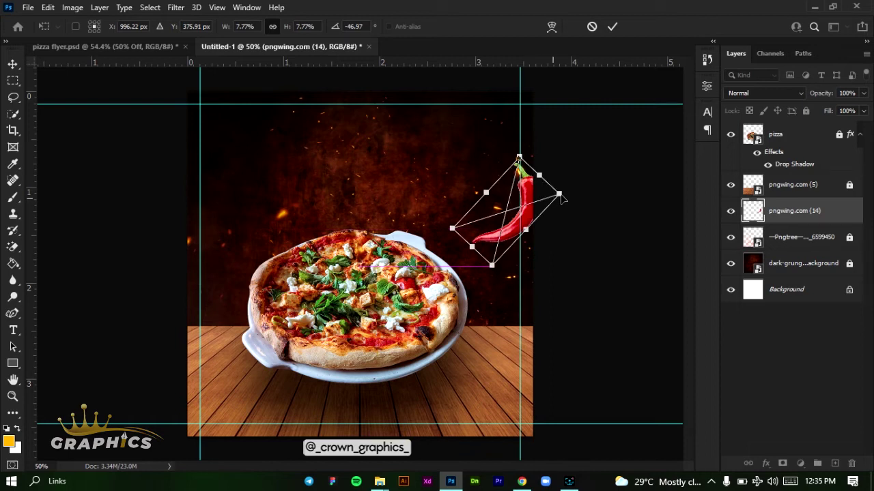
left_click(614, 26)
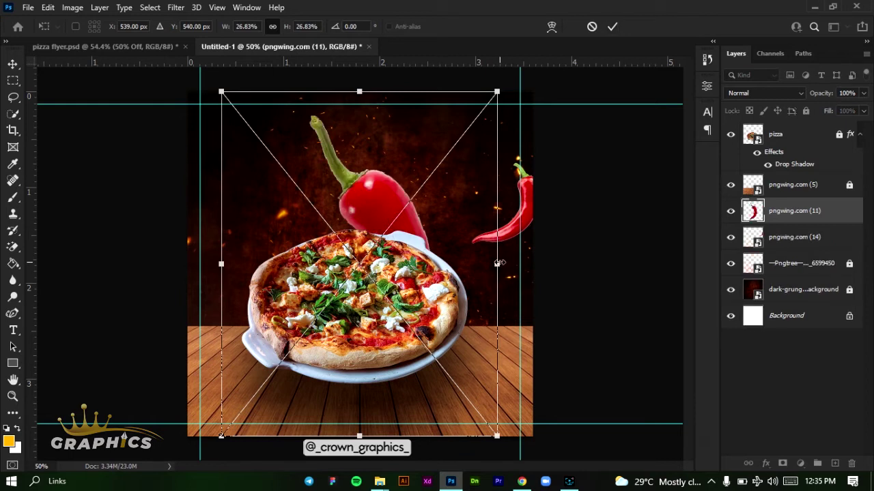
Step: Flip chilli pngwing.com (11) horizontally, shrink it to about 6.6%, and rotate and move it to the pizza's lower left, about X 78 px, Y 874 px
left_click_drag(499, 263, 259, 162)
left_click(47, 8)
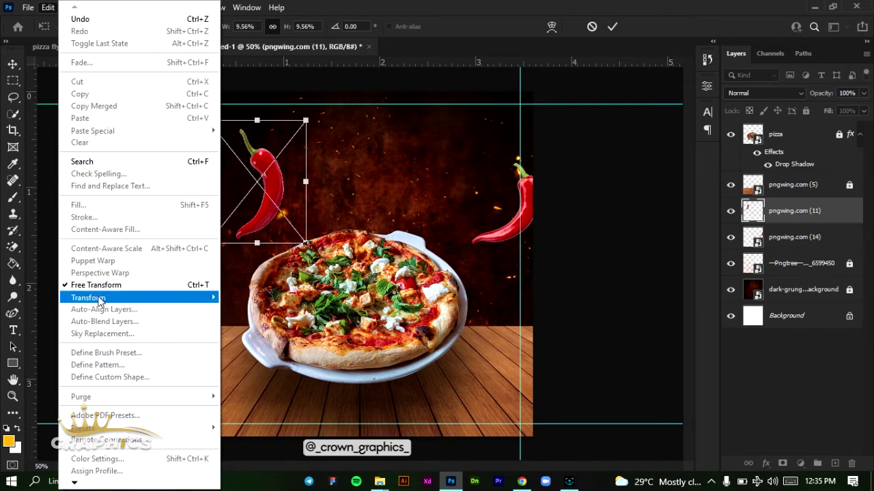
mouse_move(95, 297)
left_click(262, 286)
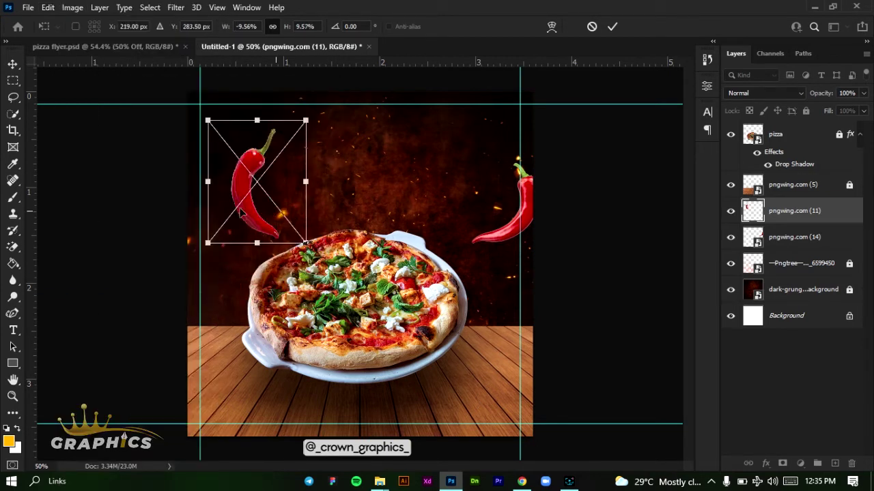
left_click_drag(305, 242, 230, 406)
left_click(569, 481)
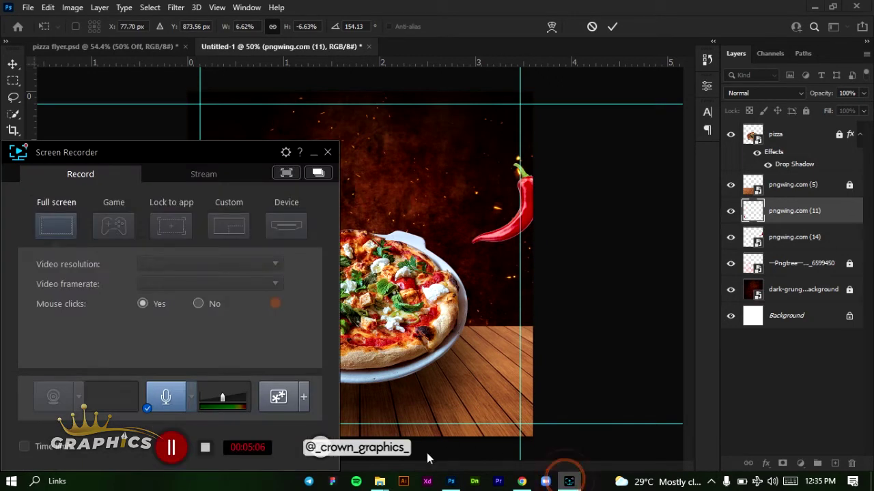
left_click(177, 447)
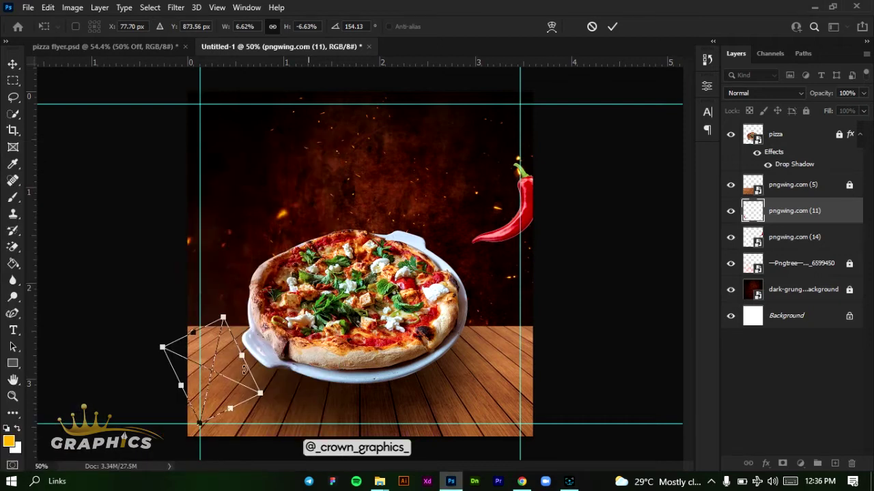
Step: Move chilli pngwing.com (11) to the canvas's left edge beside the pizza, about X 38 px, Y 707 px, and apply the transform
left_click_drag(220, 376, 216, 354)
left_click_drag(206, 320, 206, 320)
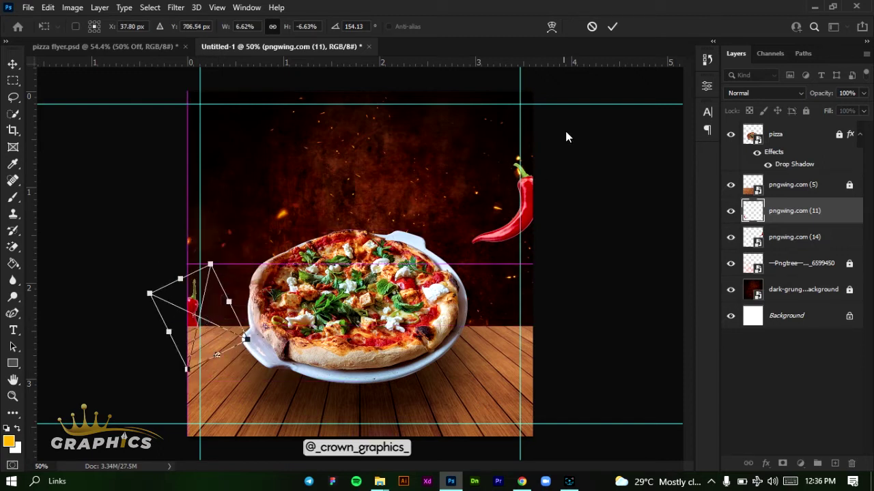
left_click(610, 28)
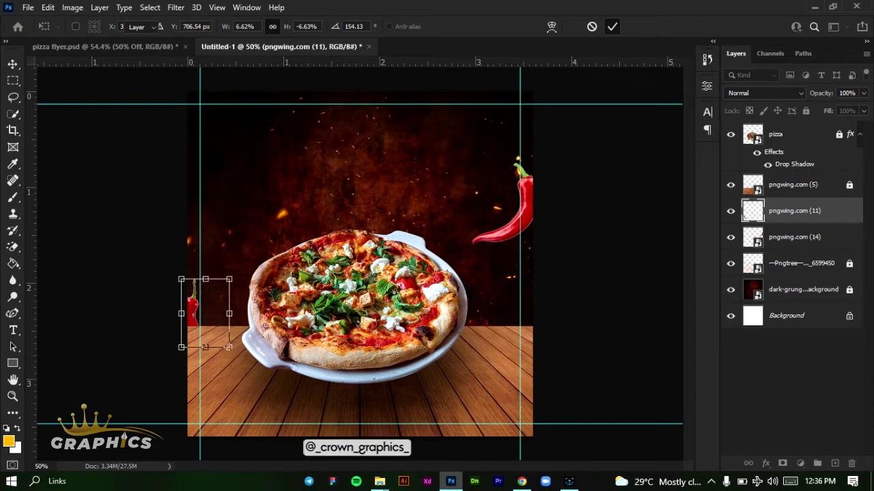
Step: Scale chilli pngwing.com (13) to about 7.4%, rotate it about -50° and place it at the canvas's right edge, about X 1040 px, Y 804 px
key("ctrl+t")
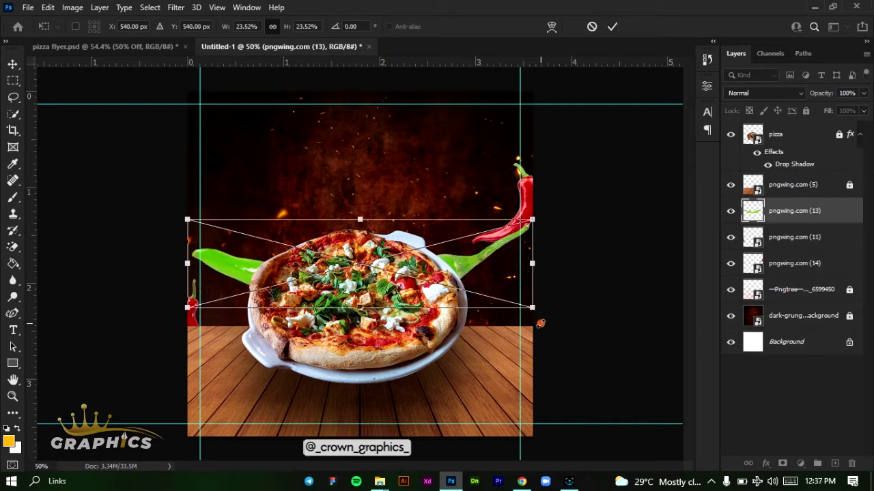
left_click_drag(540, 323, 381, 262)
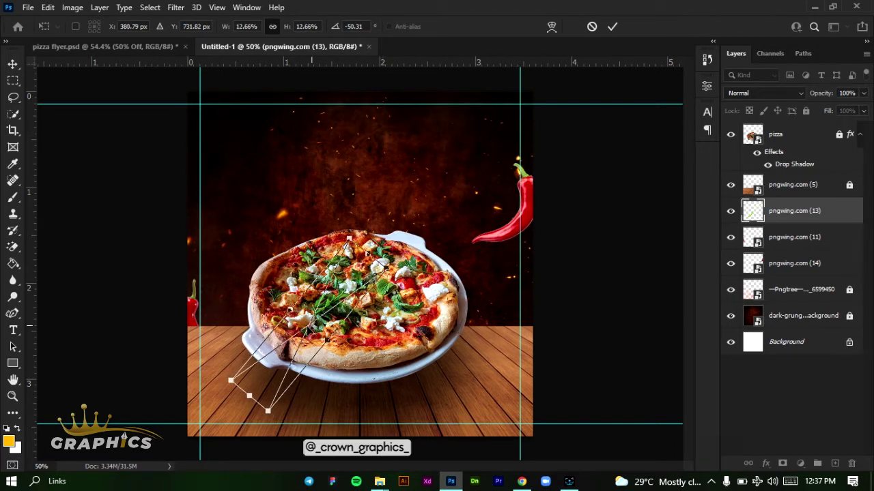
left_click_drag(301, 330, 430, 330)
left_click_drag(504, 254, 486, 290)
left_click_drag(397, 223, 411, 144)
left_click_drag(390, 176, 538, 335)
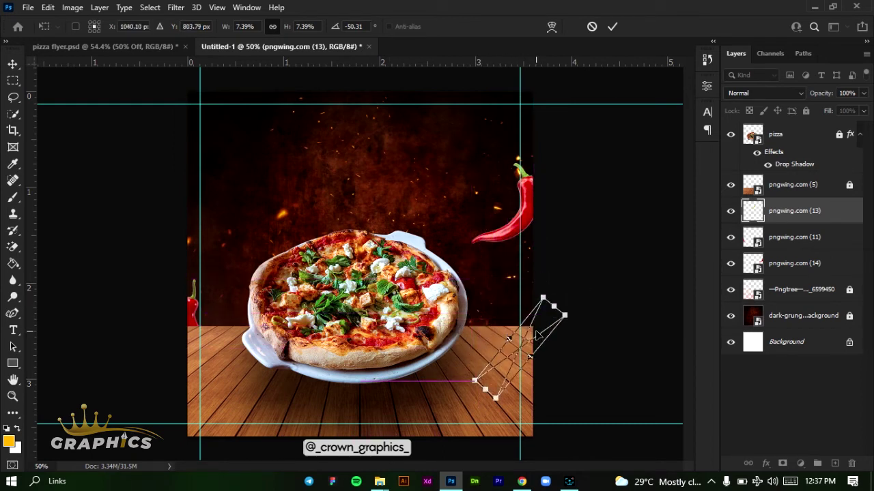
left_click(611, 27)
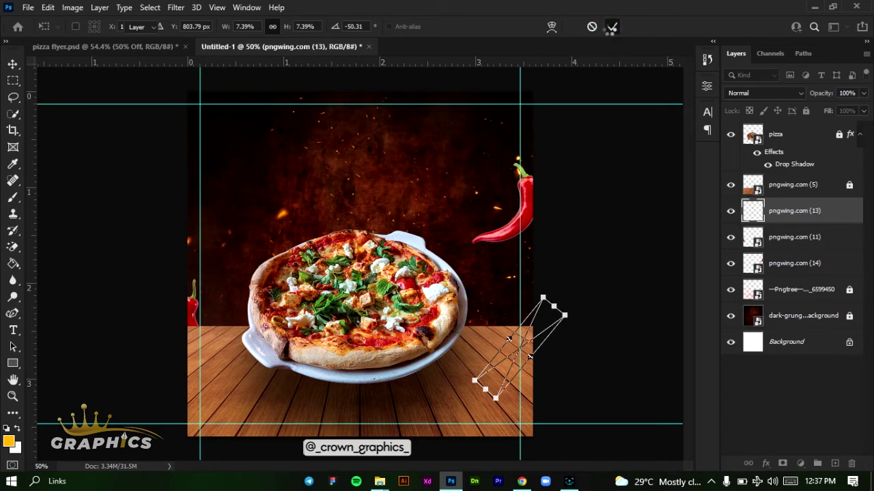
Step: Move the three chilli layers pngwing.com (13), (11) and (14) together above the wooden floor layer, directly beneath the pizza
left_click(803, 269, "ctrl")
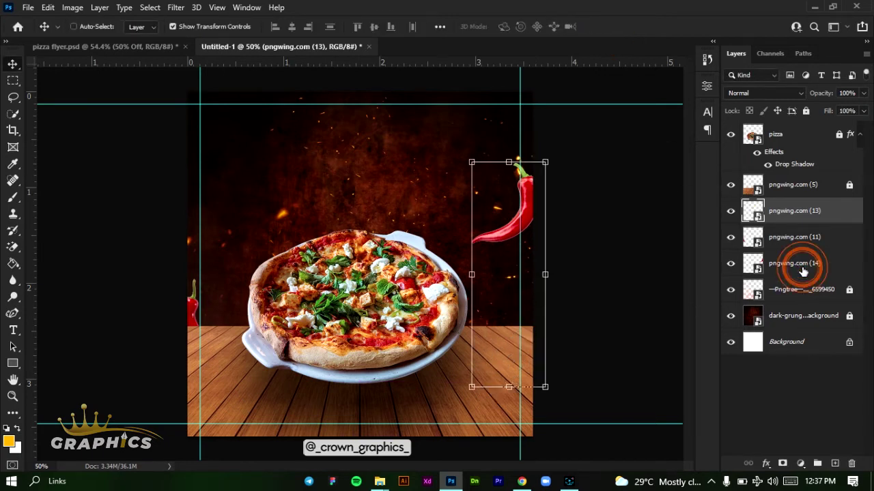
left_click(814, 219)
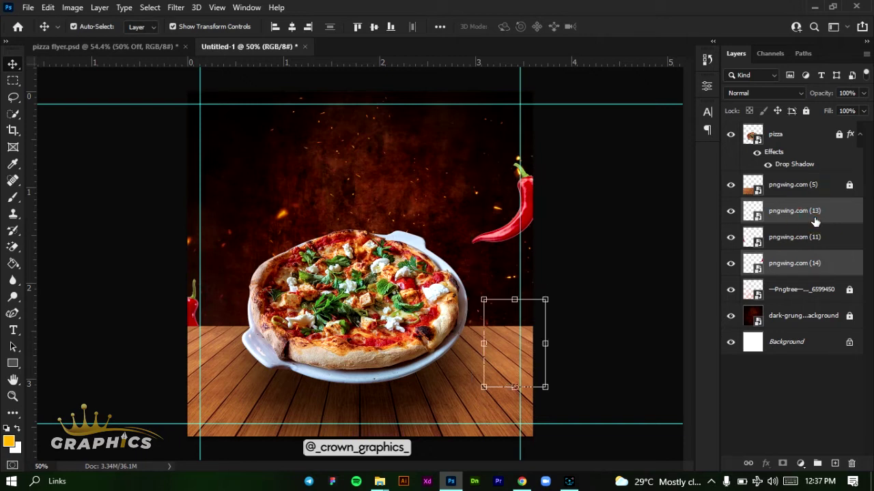
left_click(814, 263, "shift")
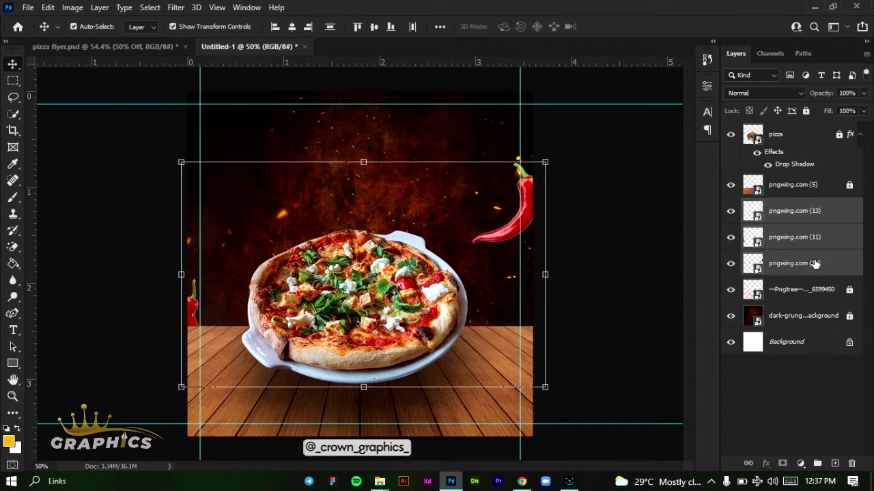
left_click_drag(814, 263, 810, 176)
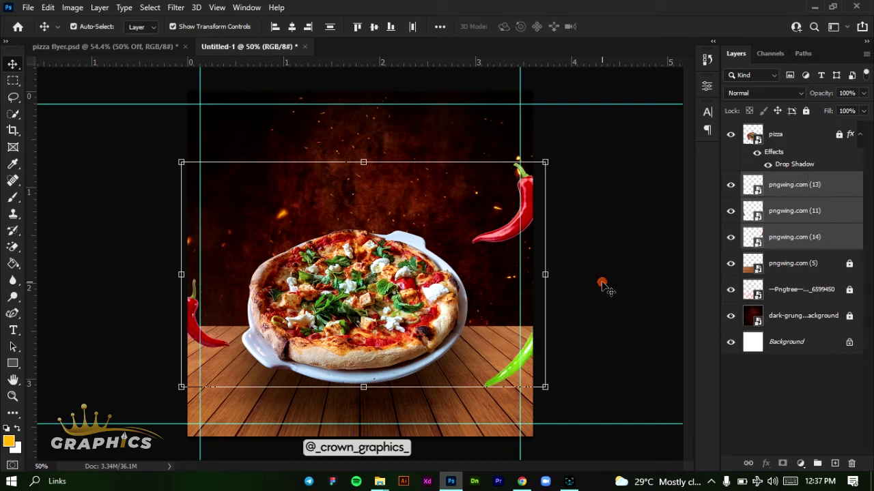
left_click(603, 286)
Step: Duplicate the green chilli pngwing.com (13) and place the copy at the canvas's left edge, above the red chilli
left_click(811, 189)
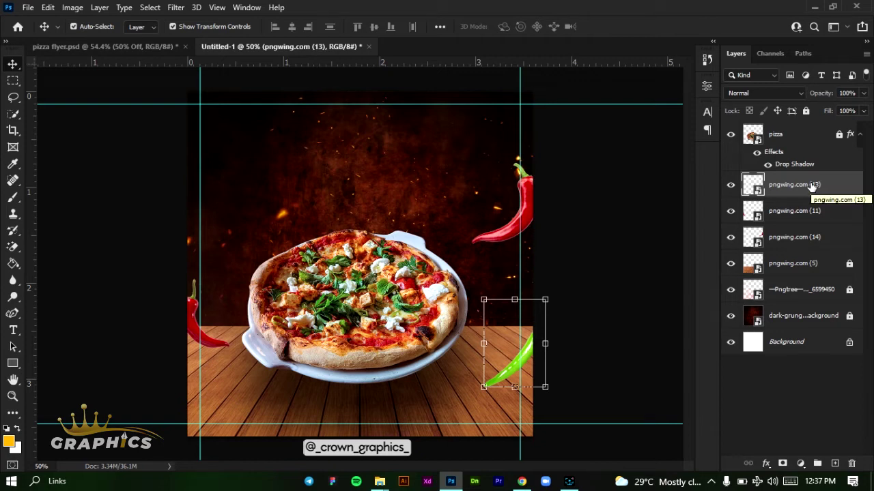
left_click_drag(812, 189, 835, 464)
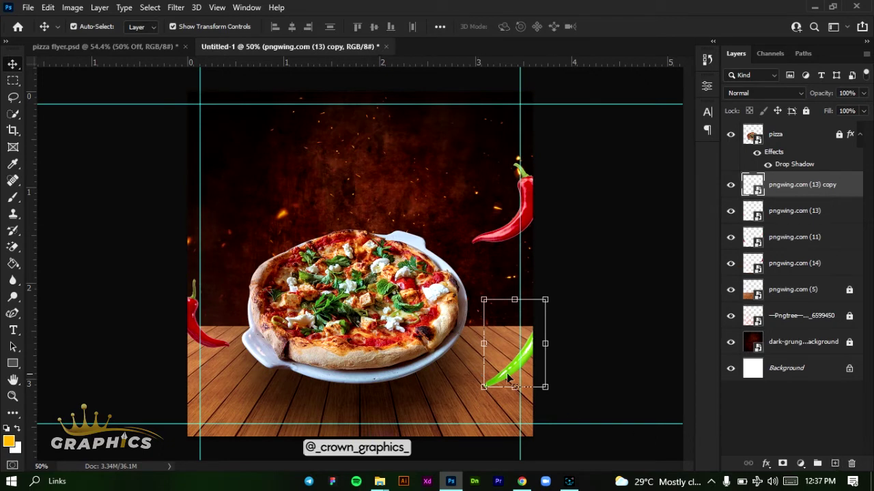
left_click_drag(508, 376, 181, 245)
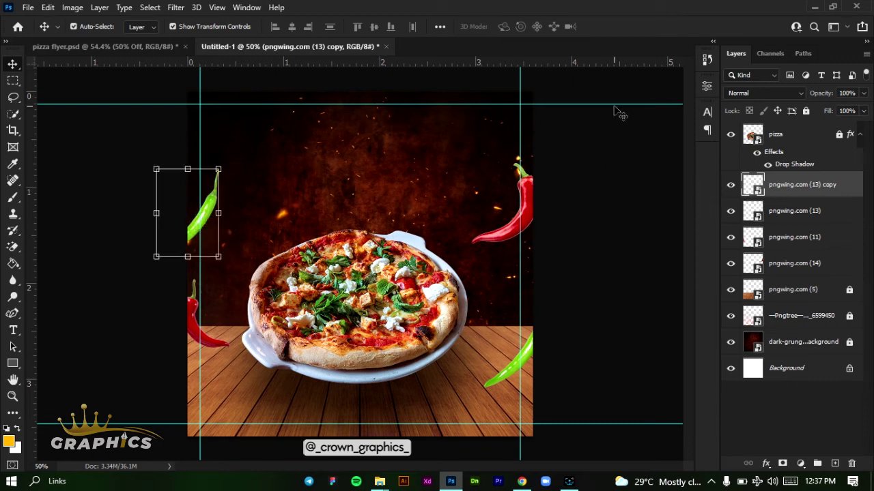
left_click(577, 196)
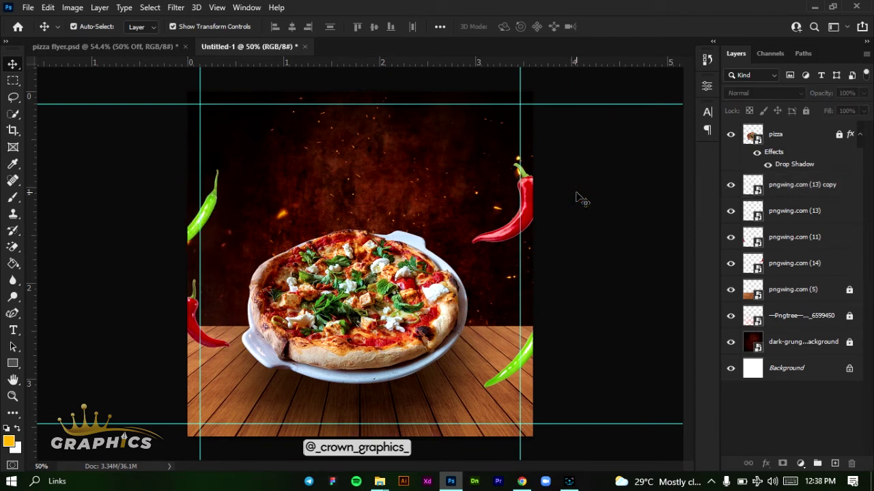
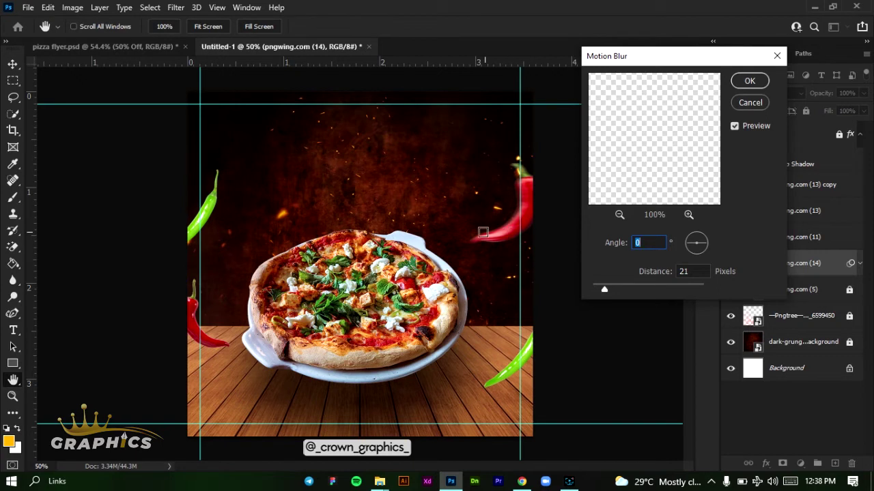
Step: Apply Motion Blur to the red chilli pngwing.com (14) with an angle of 6° and a distance of 46 pixels
left_click(498, 230)
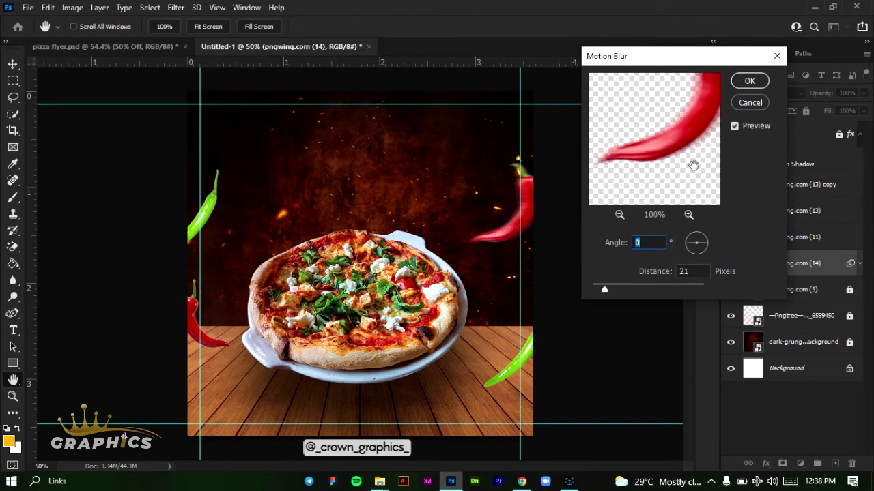
left_click_drag(660, 143, 666, 167)
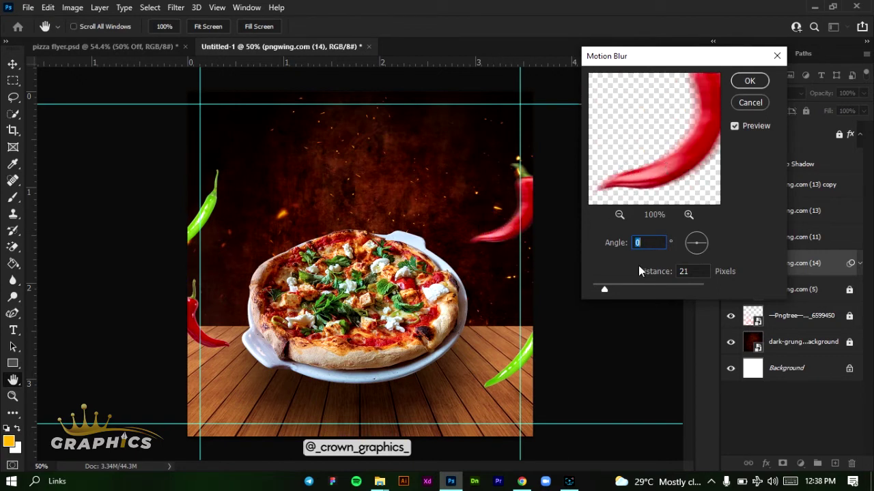
left_click(705, 243)
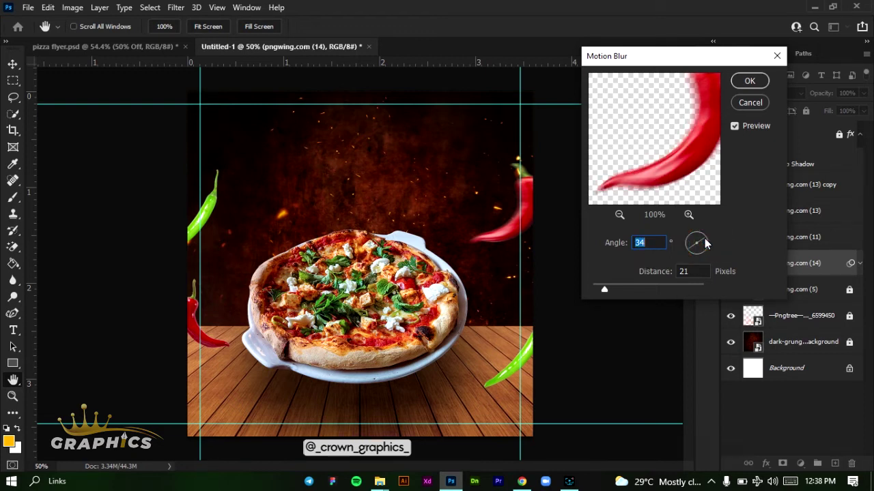
left_click(701, 235)
left_click(631, 286)
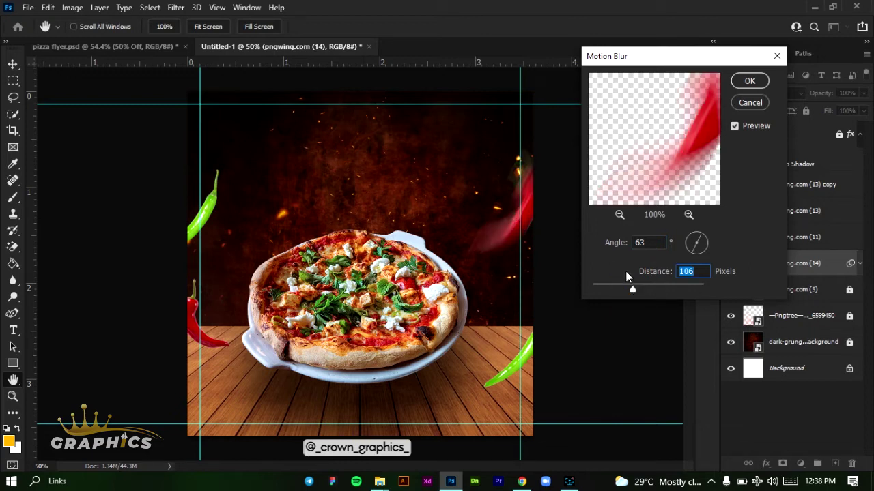
left_click(697, 243)
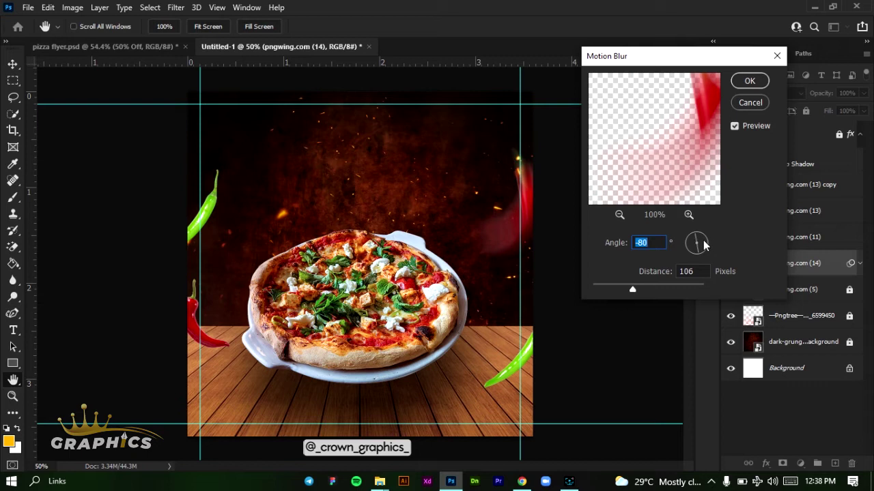
left_click(703, 240)
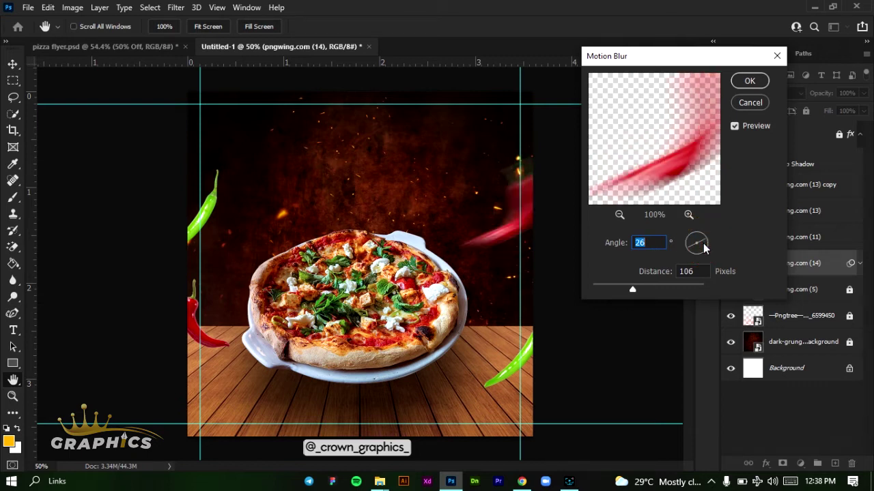
left_click(703, 243)
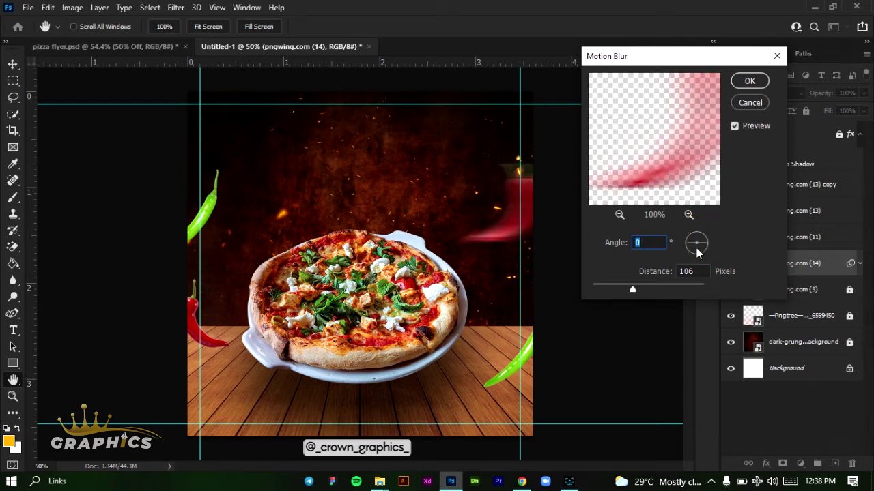
left_click(696, 248)
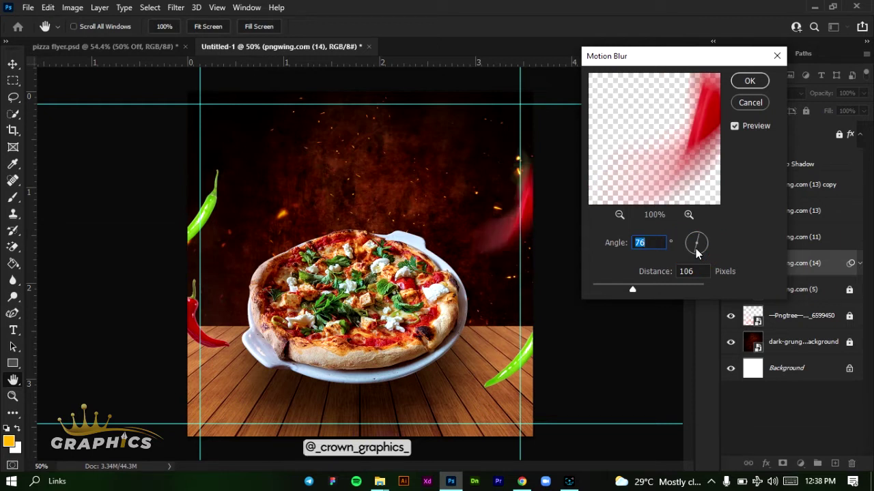
left_click(692, 249)
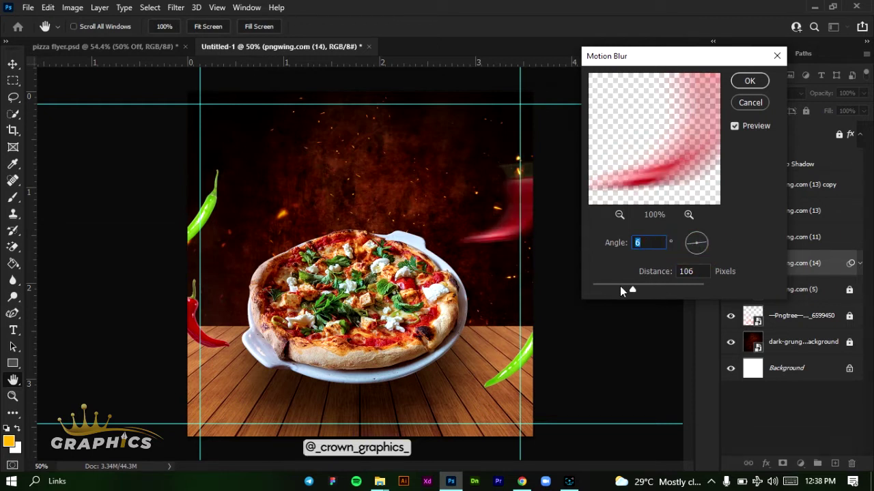
left_click(619, 287)
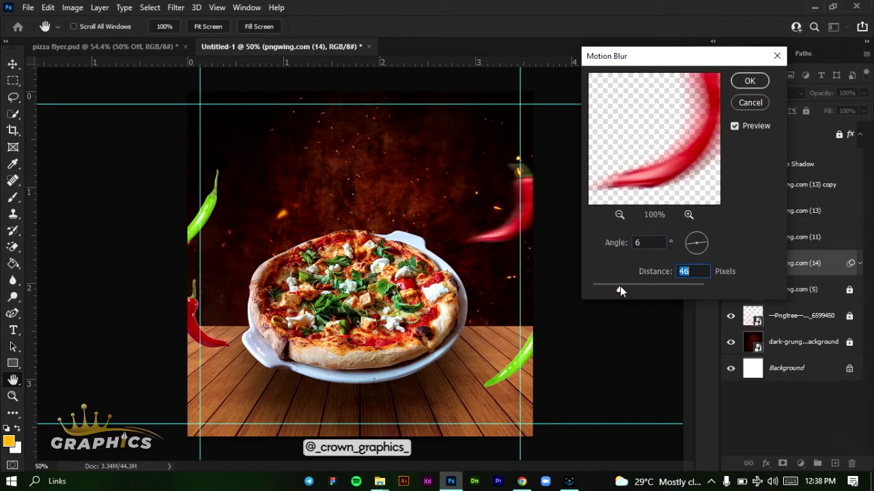
left_click(750, 82)
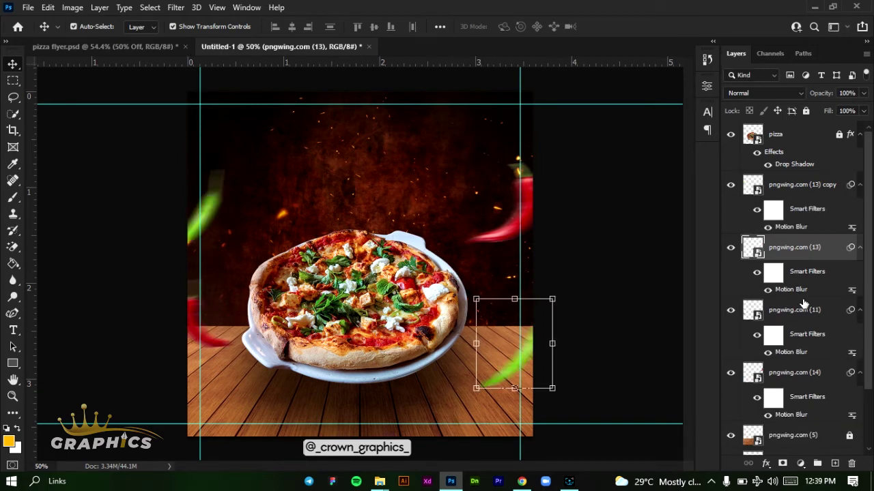
Step: Group the four blurred chilli layers, name the group "chili pngs" and lock it
left_click(826, 185)
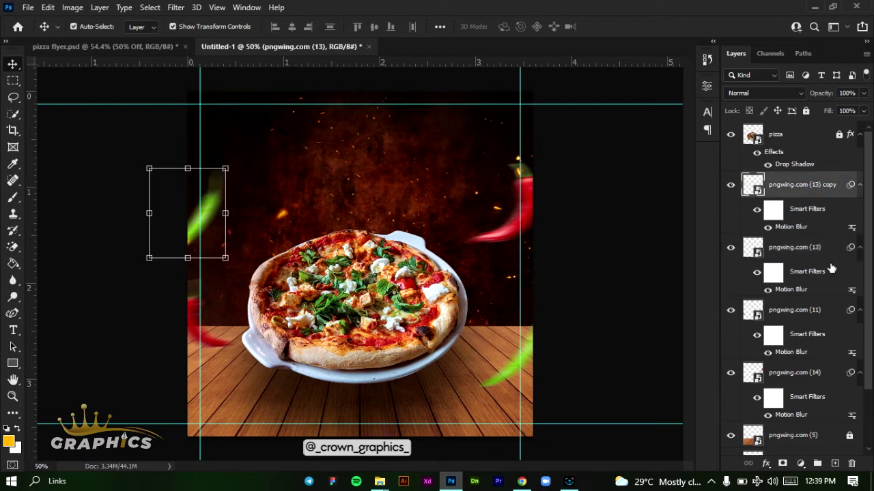
left_click(819, 381, "shift")
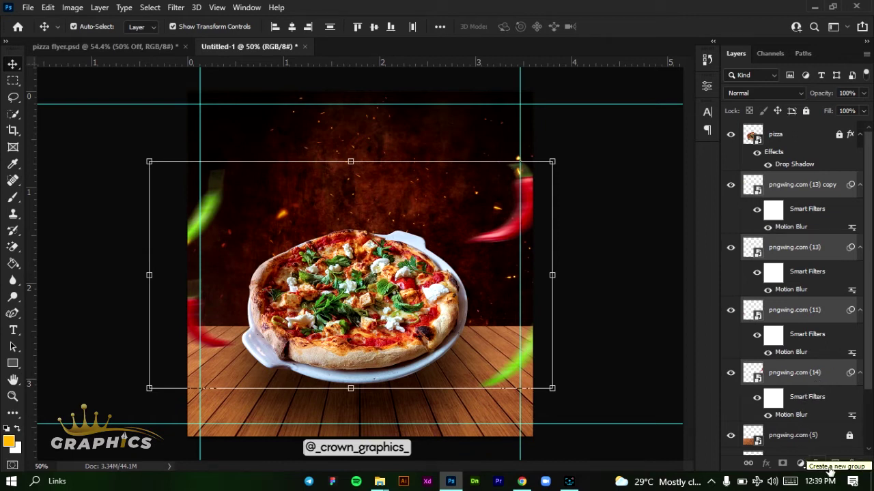
left_click(821, 468)
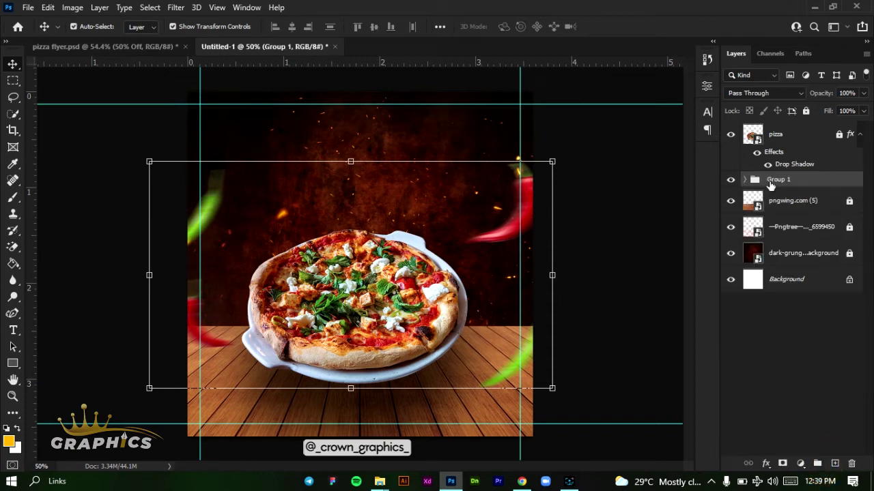
double_click(770, 181)
type("chili pngs")
key("Return")
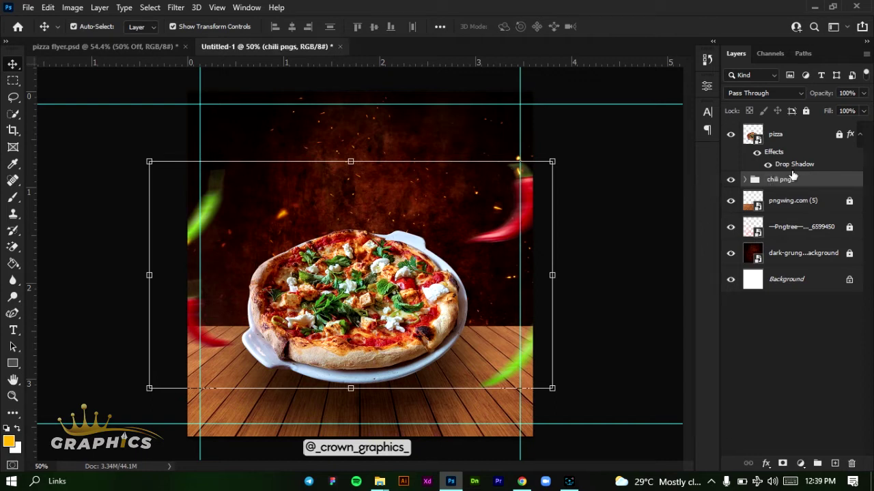
left_click(805, 111)
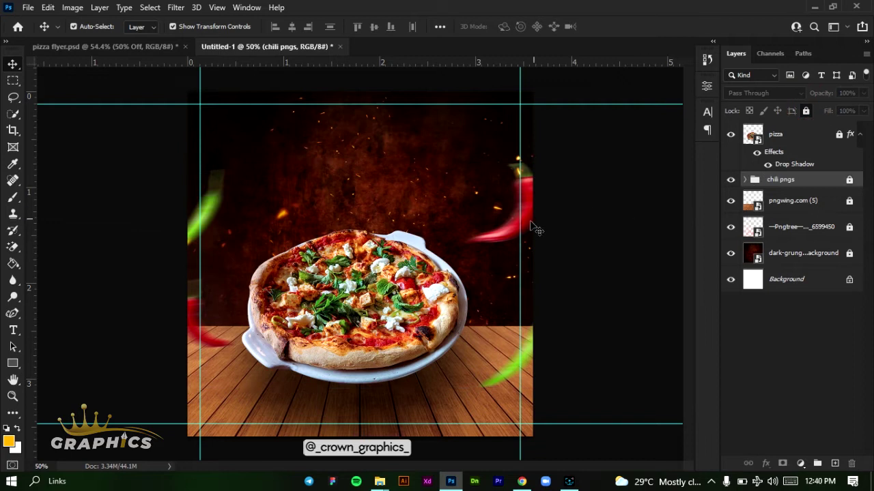
Step: Add the horizontal text "PIZZA" on the dark background above the pizza
left_click(14, 329)
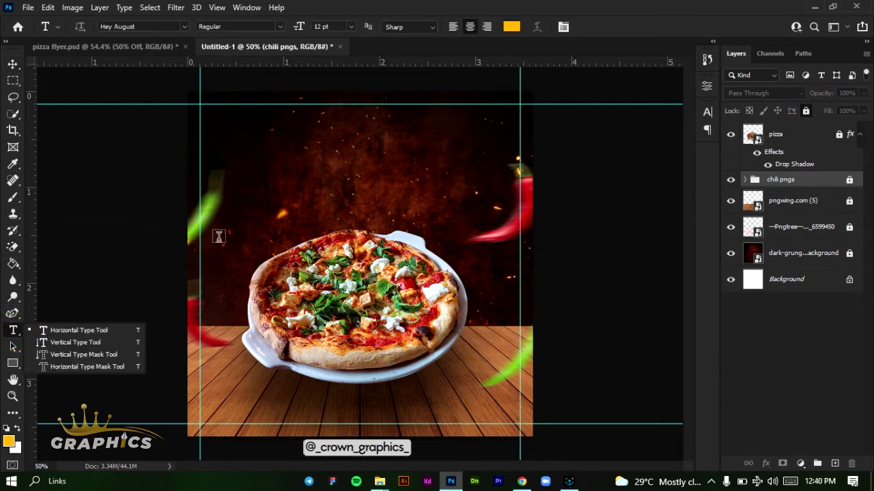
left_click(97, 330)
left_click(303, 162)
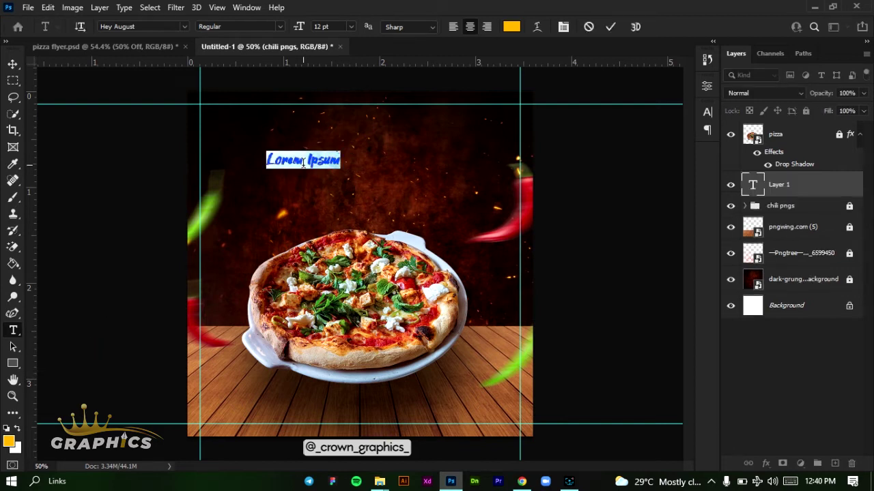
left_click(305, 162)
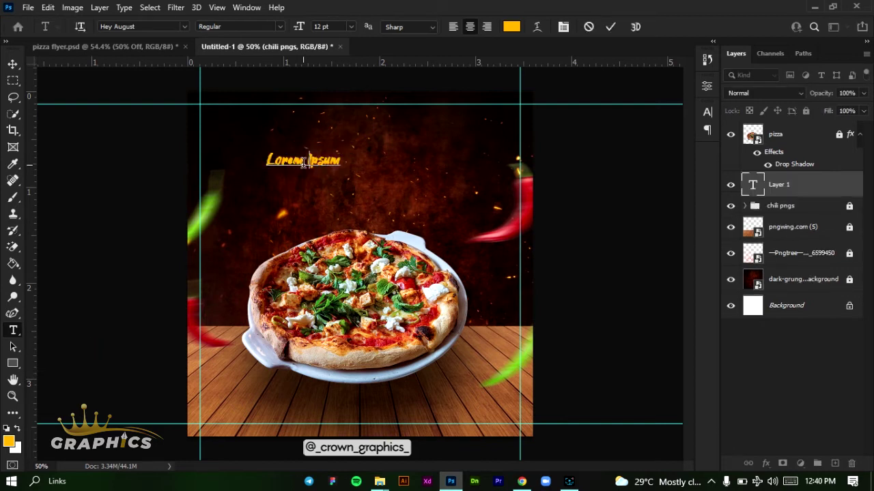
key("ctrl+a")
type("PIZZA")
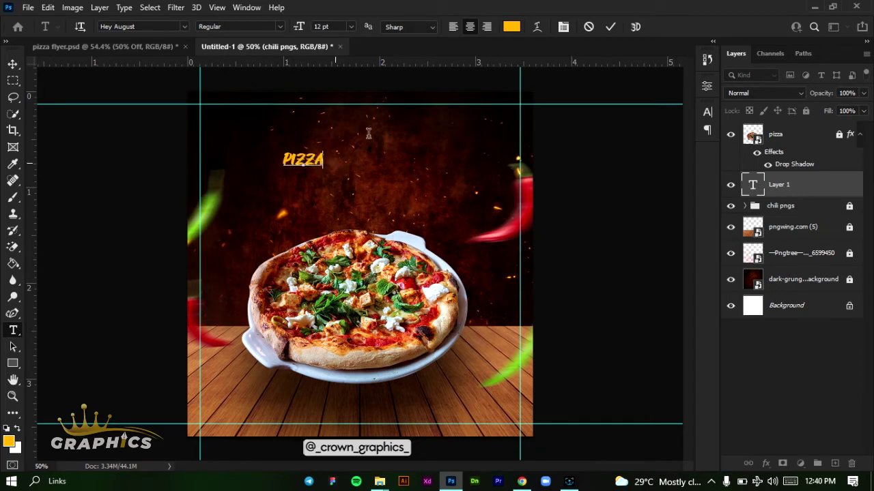
Step: Set the colour of the "PIZZA" text to white (ffffff) and commit the text
key("ctrl+a")
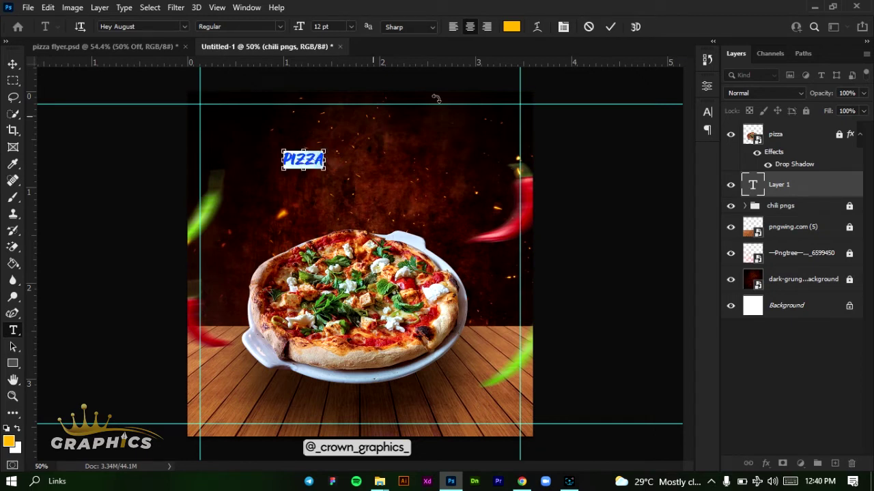
left_click(511, 26)
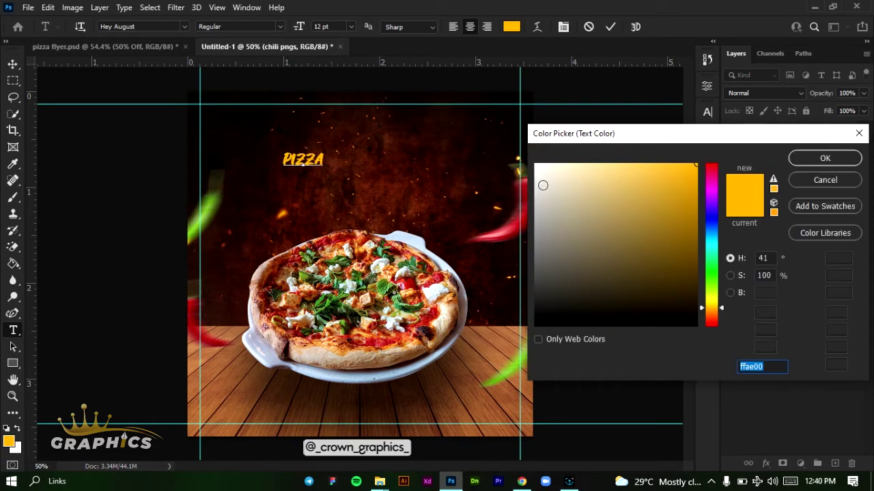
left_click_drag(544, 185, 535, 165)
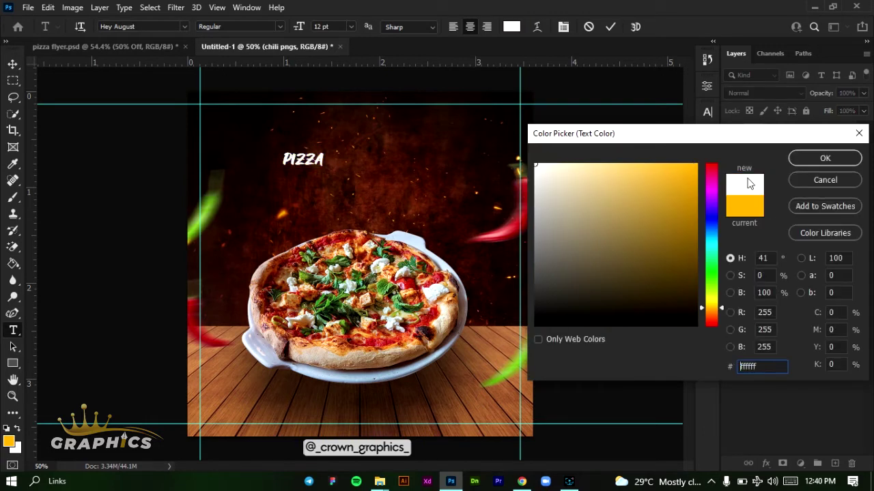
left_click(825, 158)
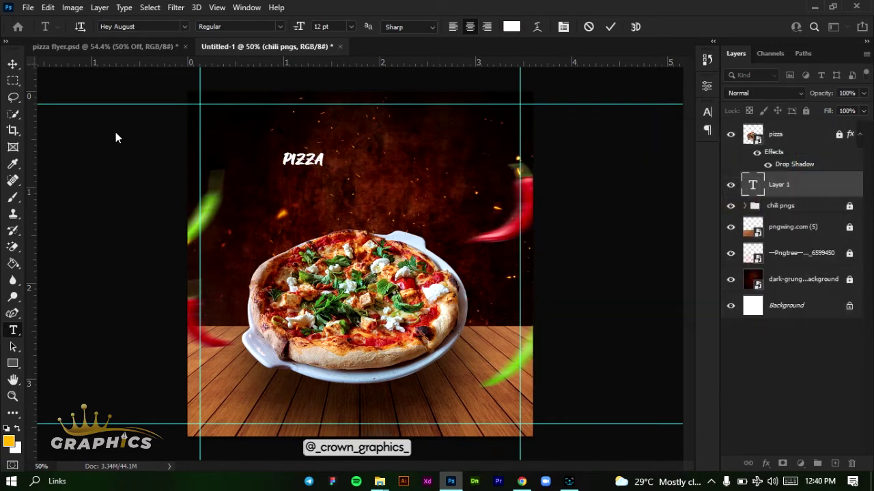
left_click(610, 26)
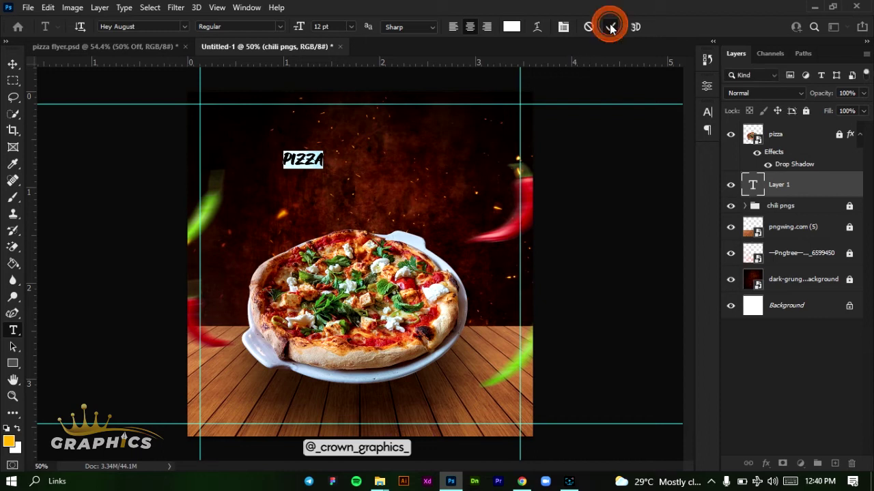
Step: Scale the "PIZZA" text to about 377% and centre it horizontally just above the pizza
left_click(13, 63)
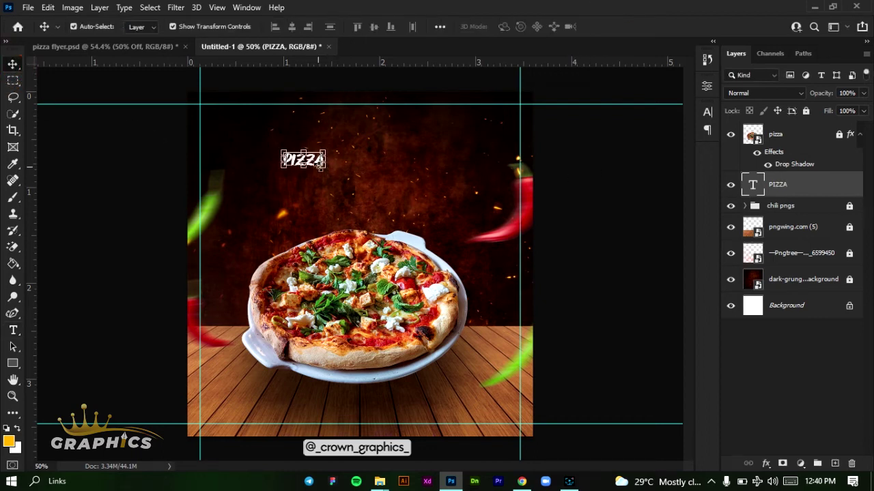
left_click_drag(323, 167, 432, 216)
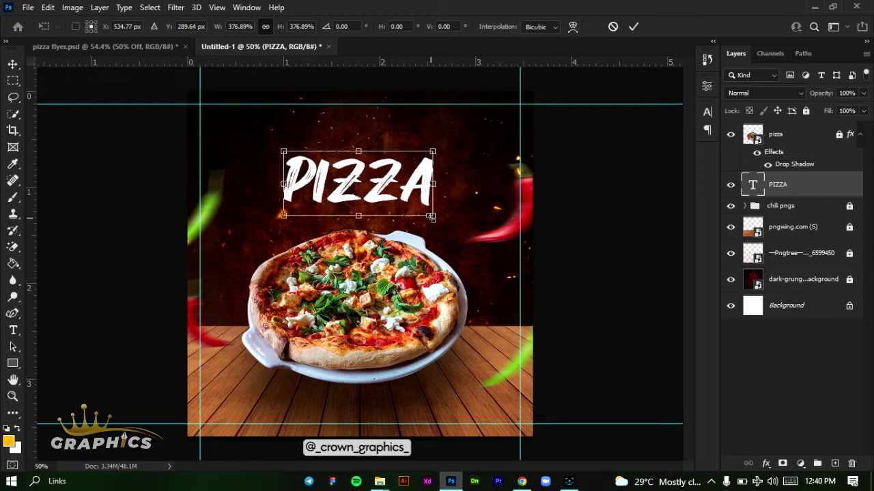
left_click_drag(400, 165, 394, 192)
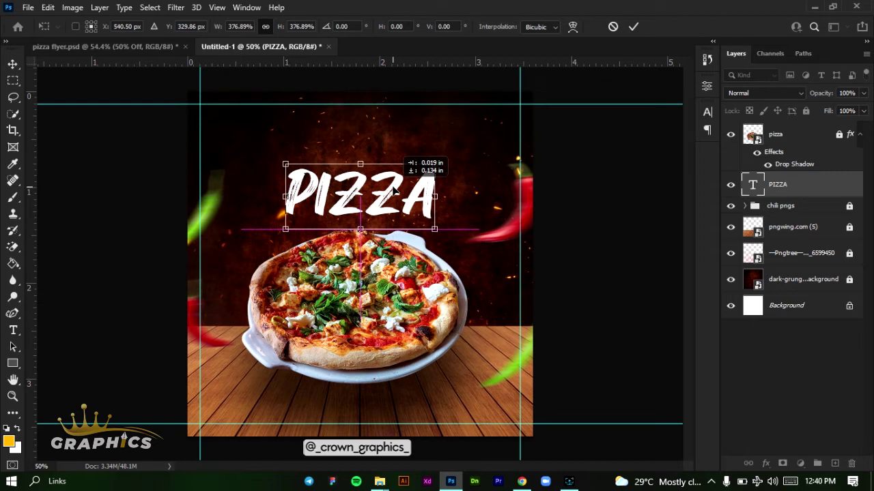
left_click_drag(394, 192, 394, 192)
left_click(358, 229)
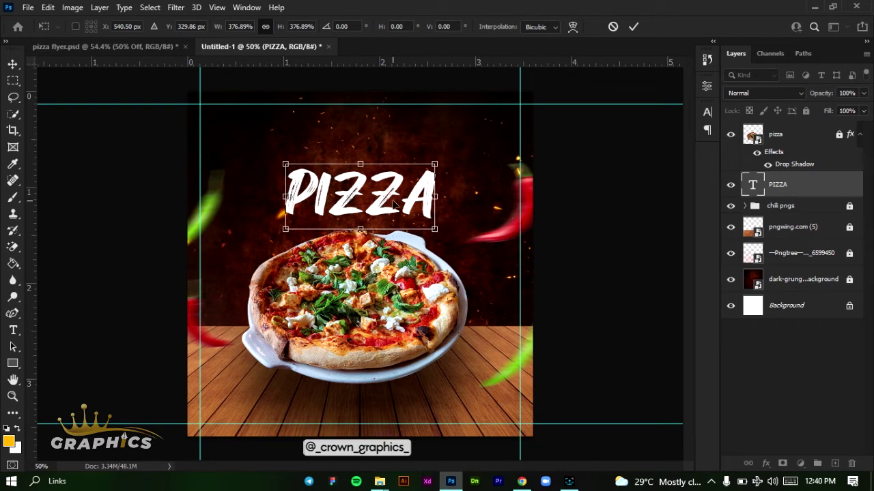
left_click(632, 27)
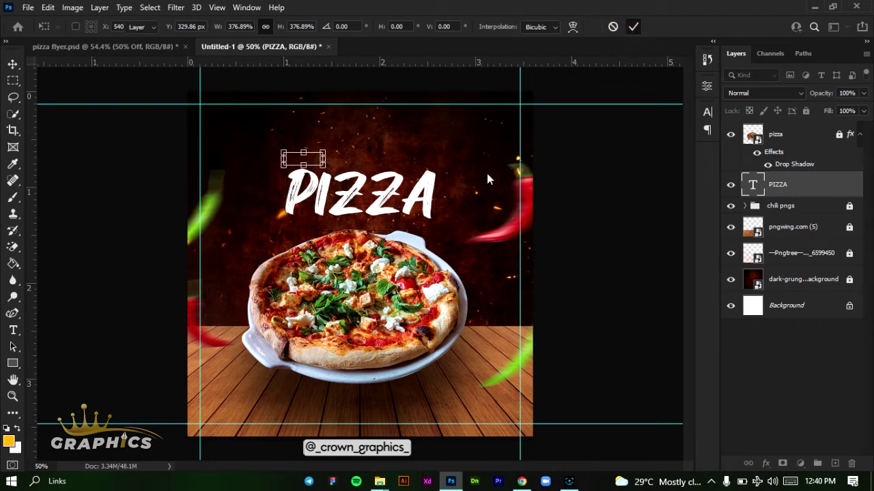
key("ctrl+t")
key("Return")
Step: Add a separate text line reading "Hot & Delicious" above the "PIZZA" headline
left_click(13, 330)
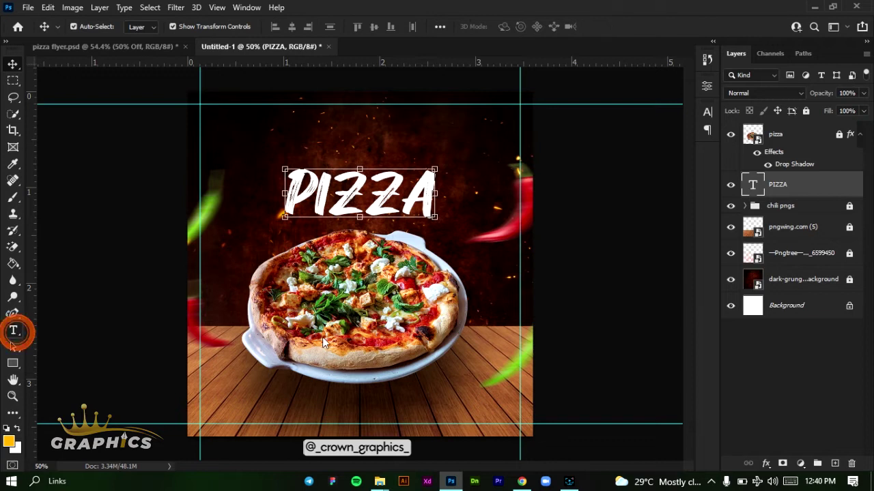
left_click(306, 143)
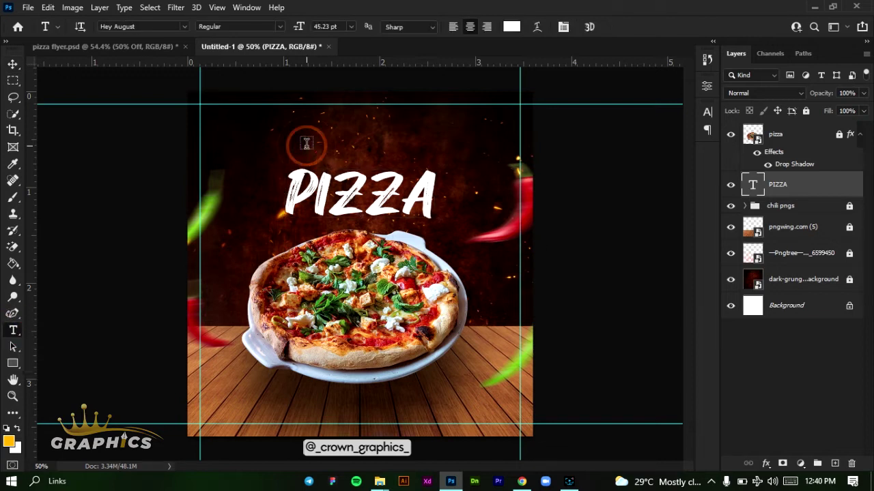
left_click(306, 143)
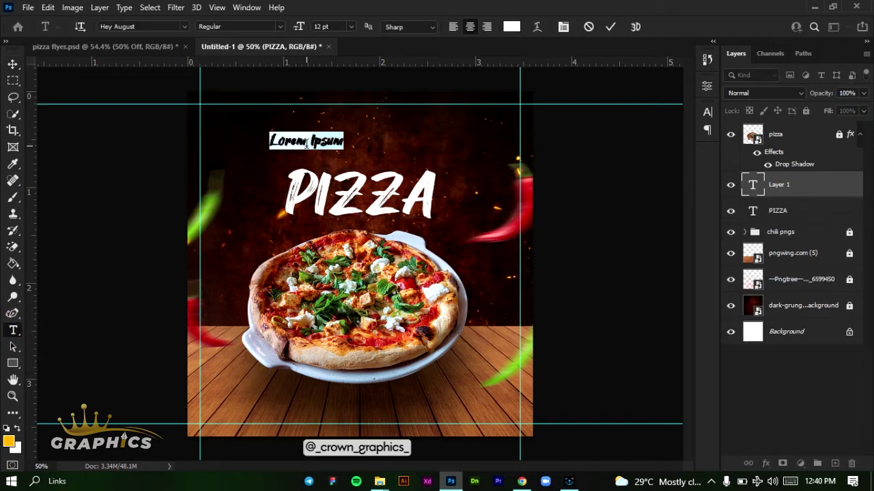
left_click(306, 143)
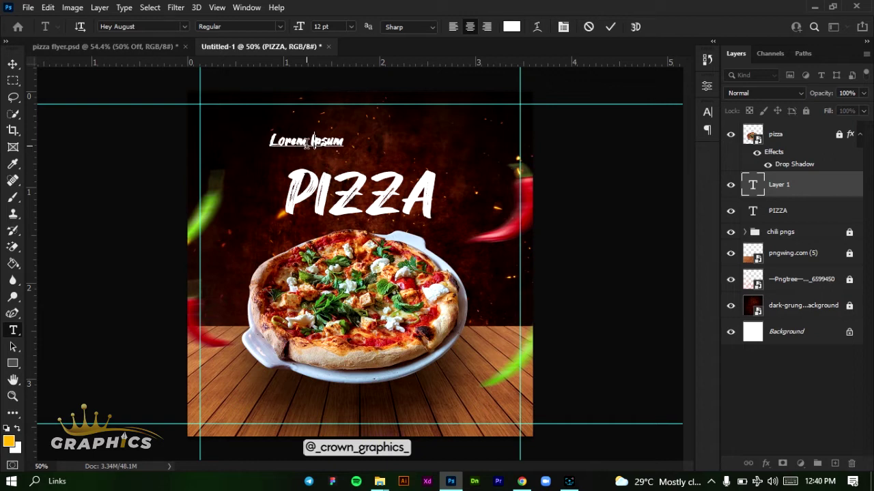
type("Hot a8")
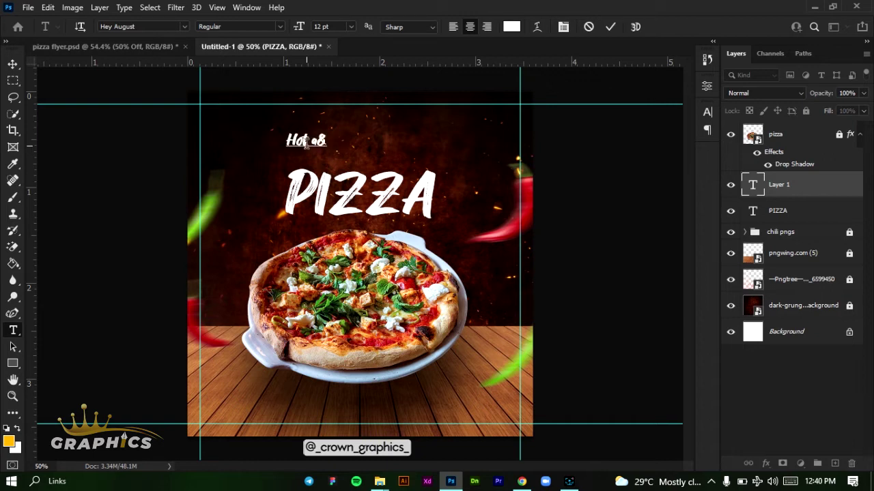
key("BackSpace")
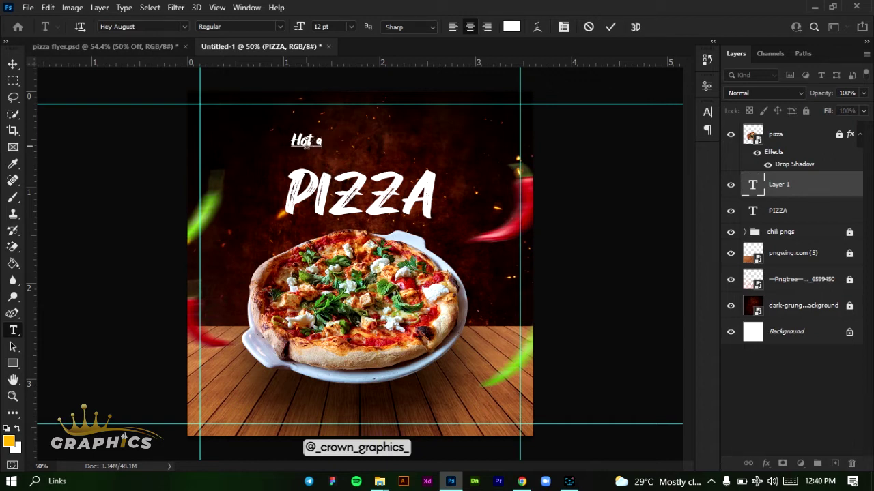
key("BackSpace")
key("BackSpace")
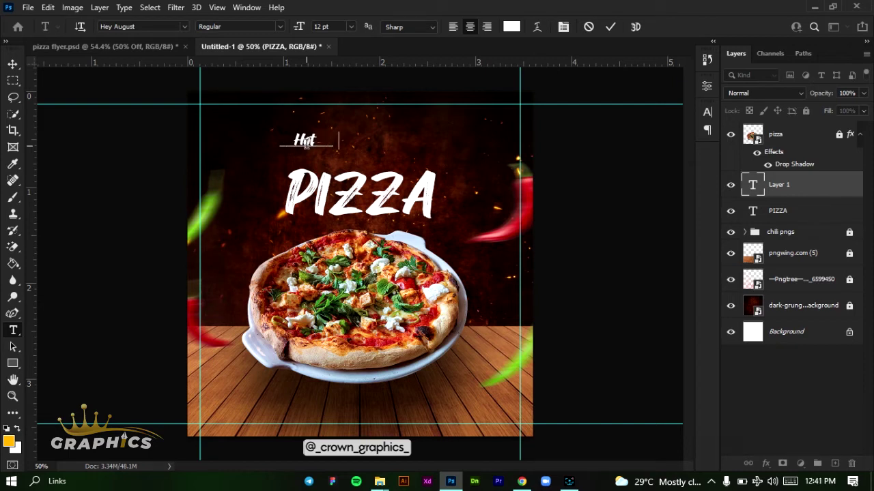
type("& Delicious")
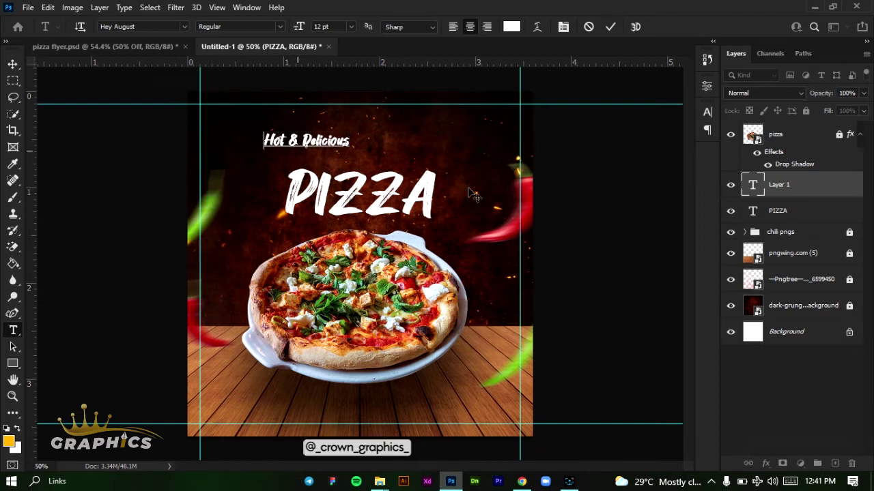
Step: Change the colour of the whole "Hot & Delicious" text to red
double_click(751, 192)
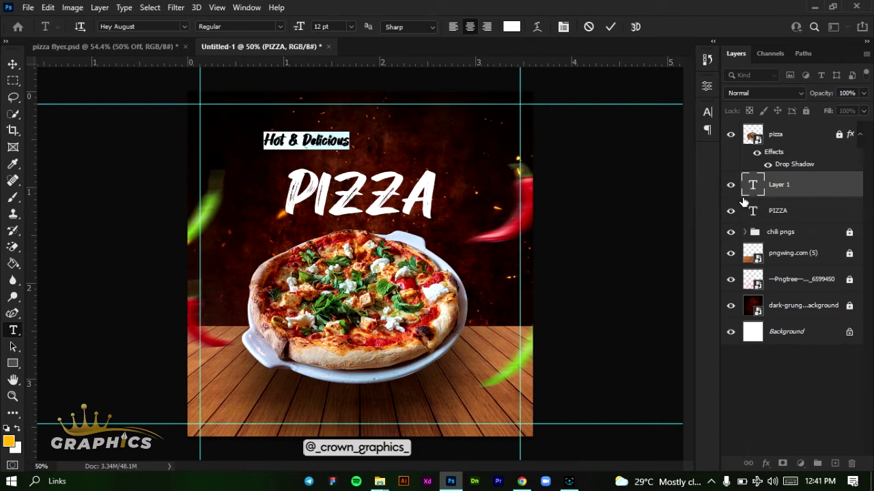
left_click(707, 117)
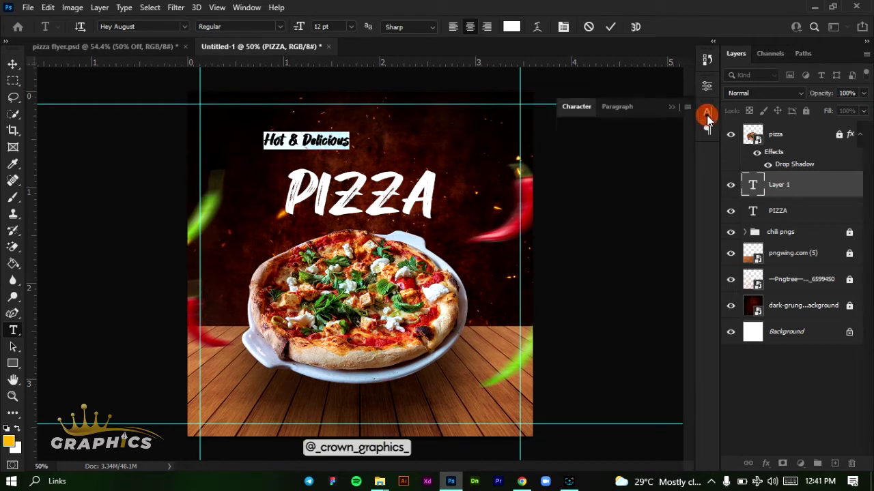
left_click(675, 186)
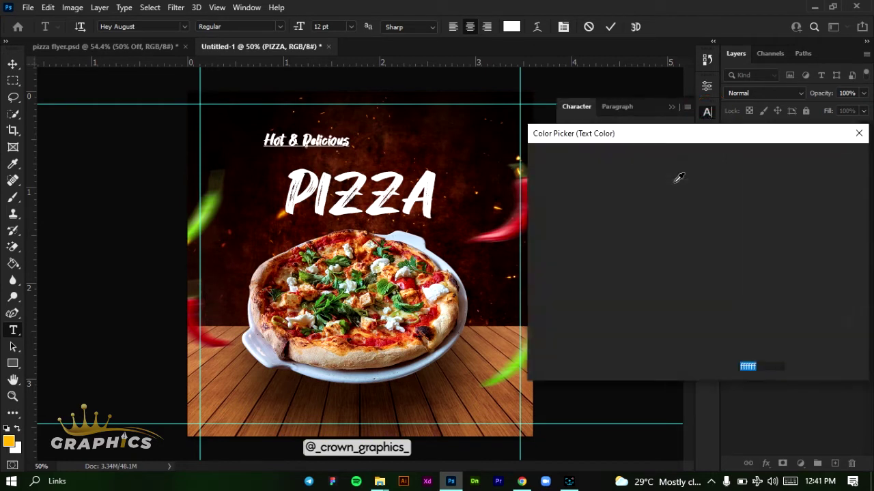
type("ff0000")
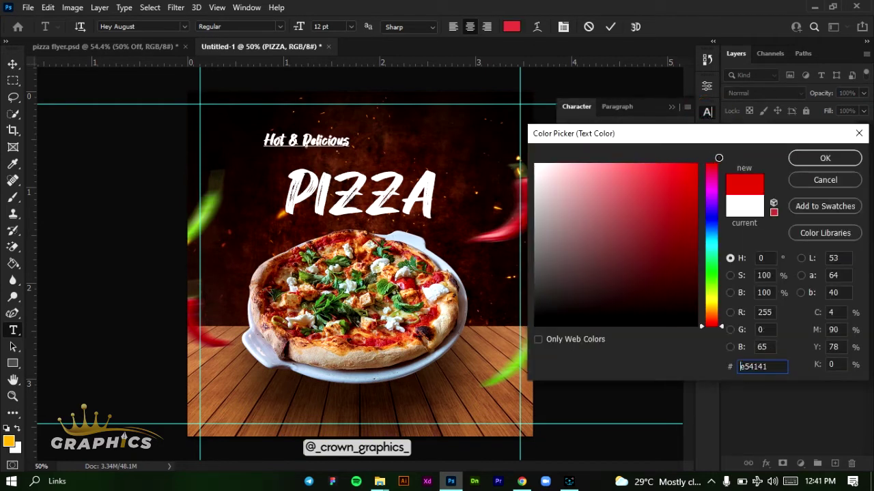
left_click(807, 154)
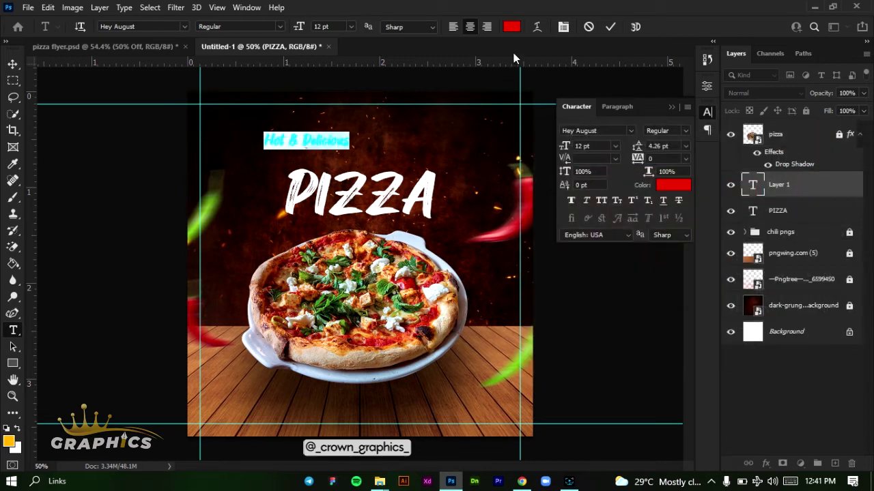
Step: Reduce only the ampersand in "Hot & Delicious" to 9 pt and commit the text
left_click(292, 139)
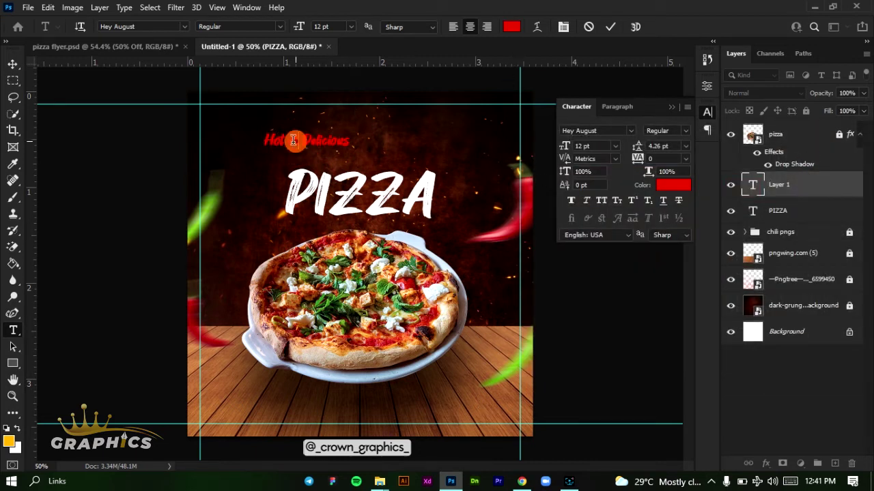
double_click(292, 140)
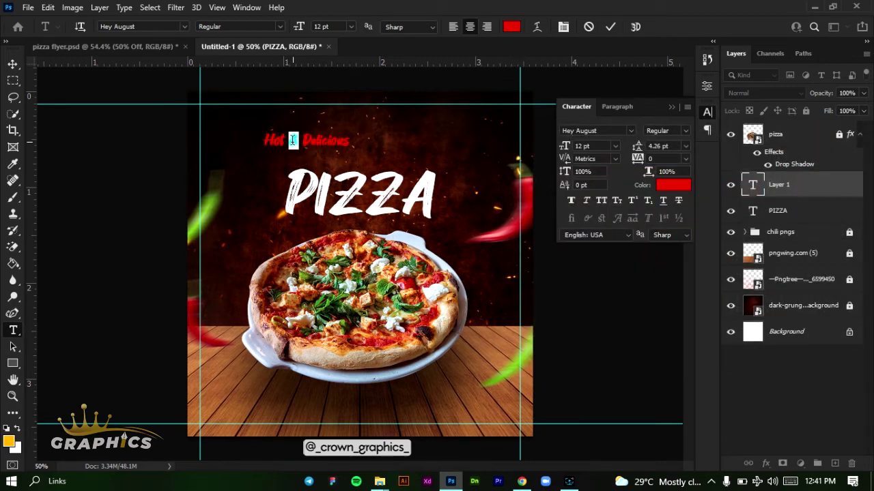
left_click(577, 146)
left_click(614, 146)
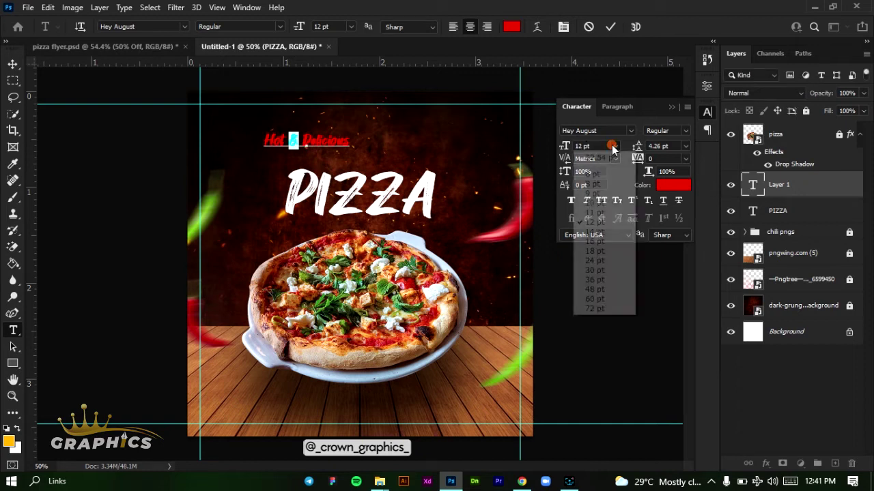
left_click(604, 194)
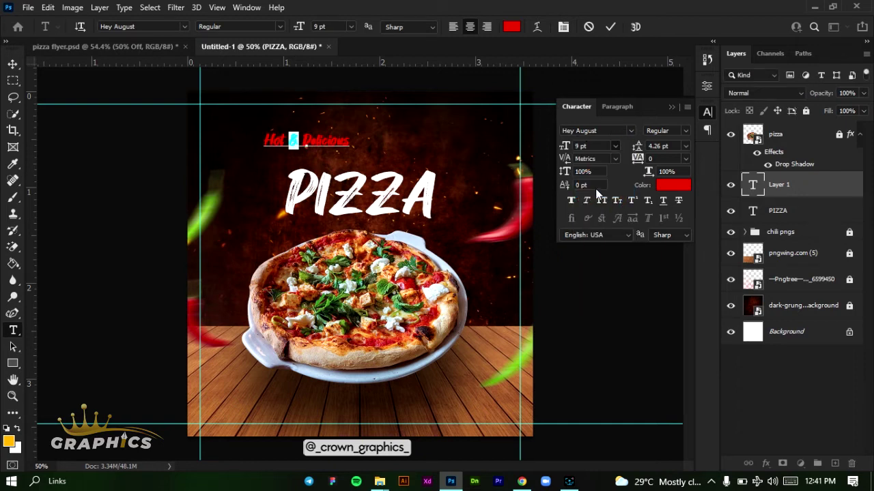
left_click(609, 26)
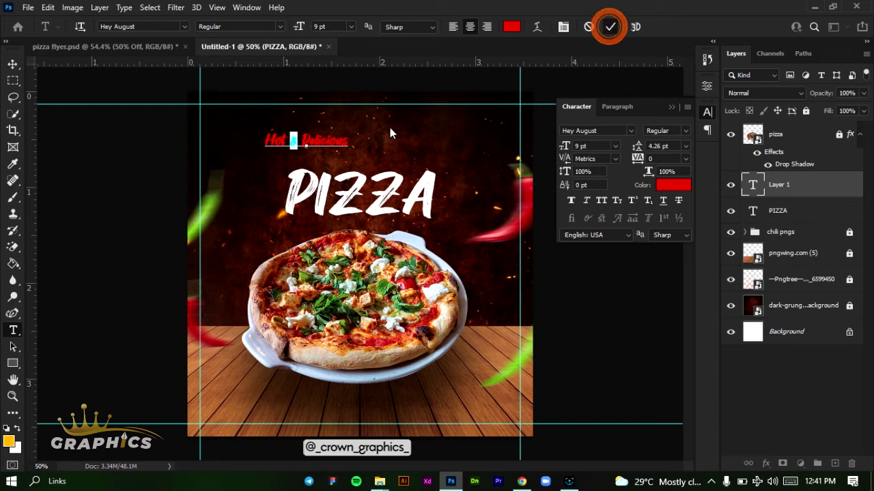
Step: Move the "Hot & Delicious" text directly above the "PIZZA" headline and scale it to about 139%
left_click(12, 64)
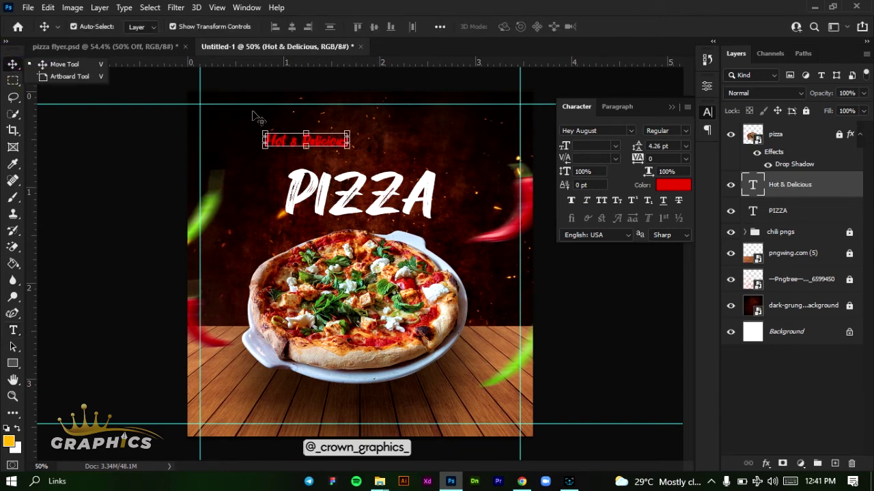
left_click_drag(328, 143, 377, 165)
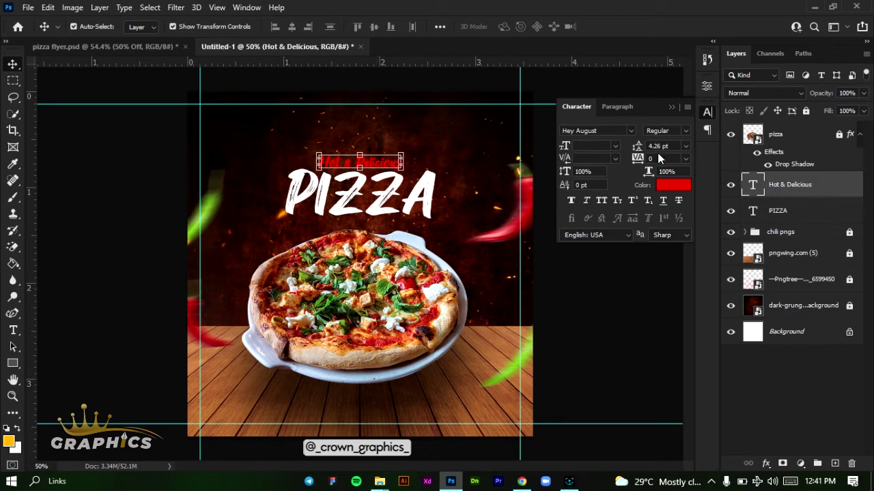
left_click_drag(405, 161, 432, 161)
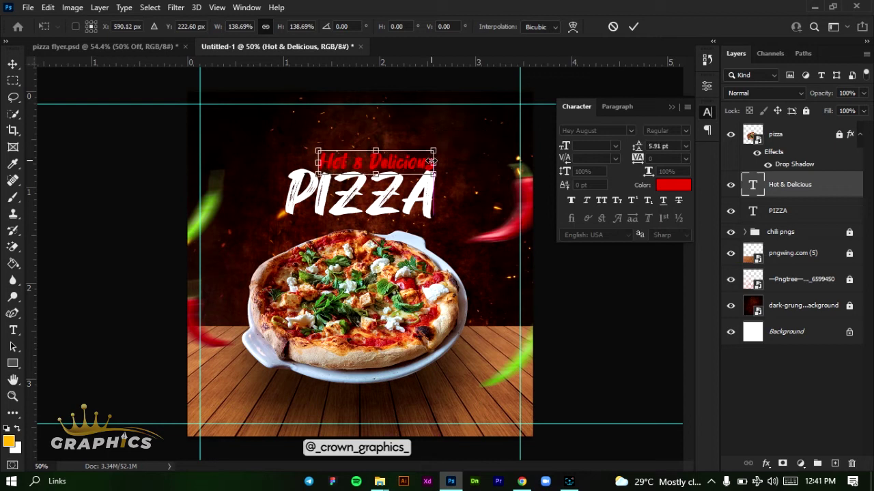
left_click(633, 27)
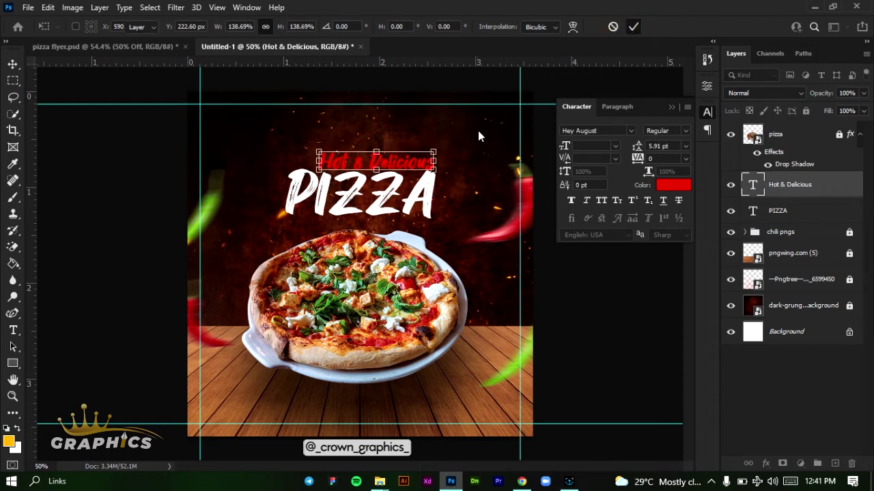
Step: Align the "Hot & Delicious" text to the horizontal centre of the whole canvas and clear the selection
key("shift+Left")
key("shift+Left")
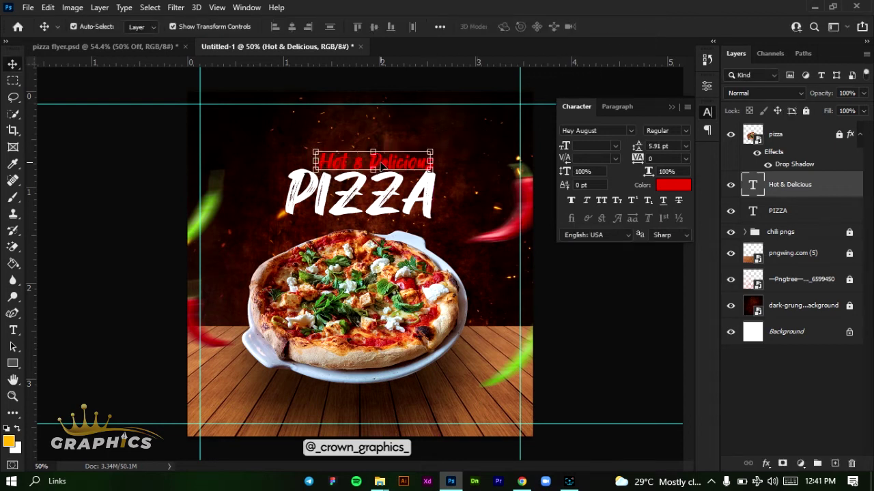
key("shift+Left")
key("shift+Left")
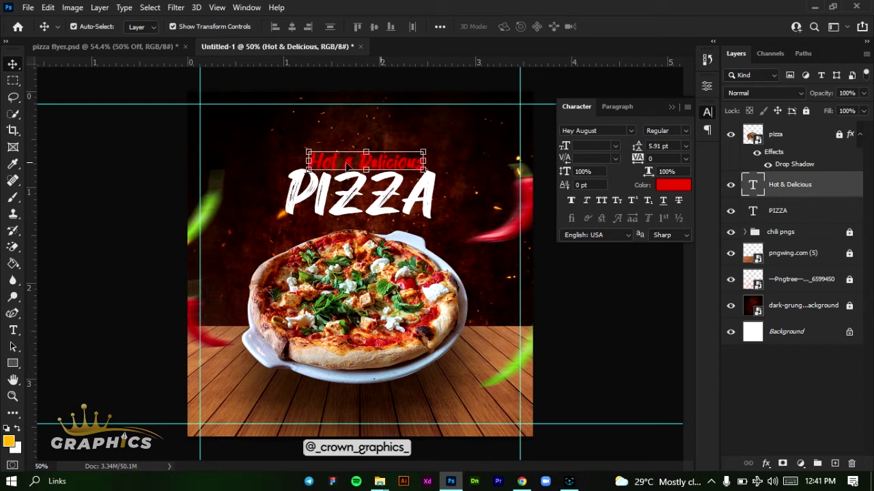
key("ctrl")
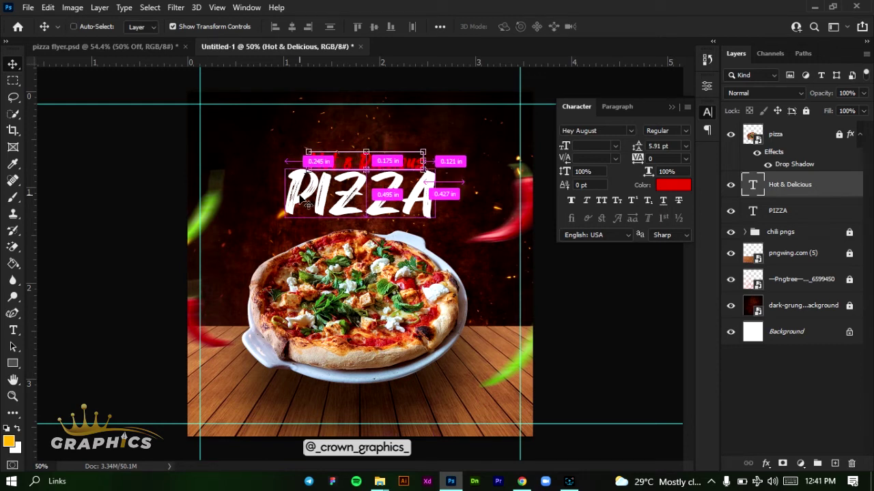
key("ctrl+a")
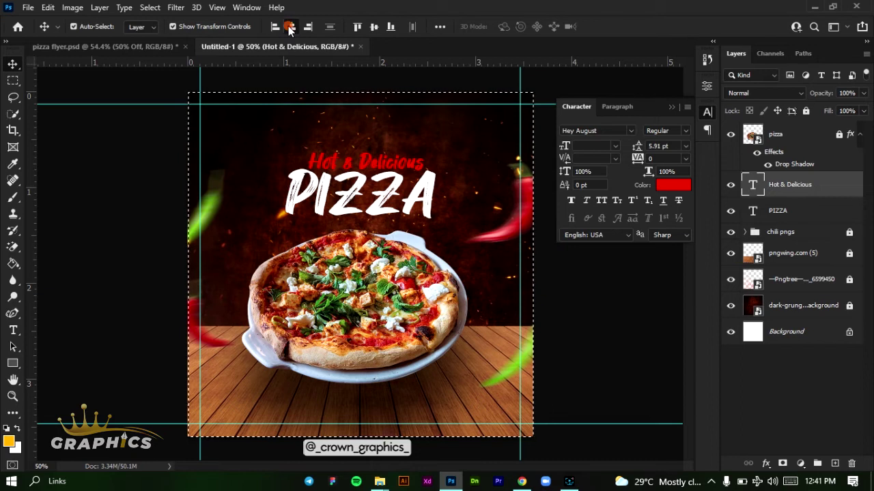
left_click(291, 26)
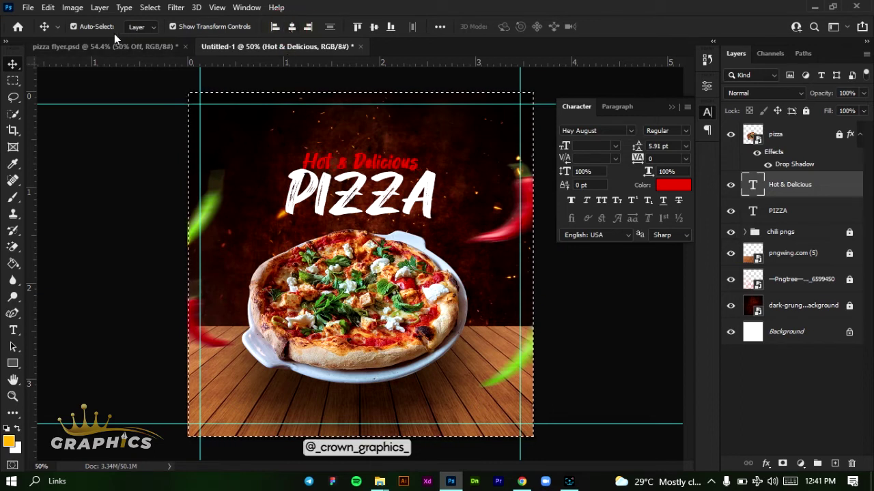
key("ctrl")
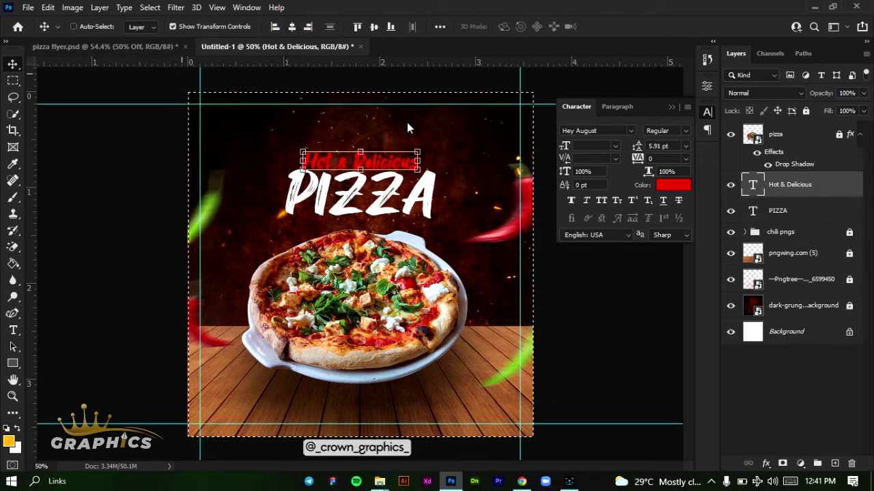
key("ctrl+d")
Step: Scale the "PIZZA" headline up proportionally to about 116%
left_click(345, 207)
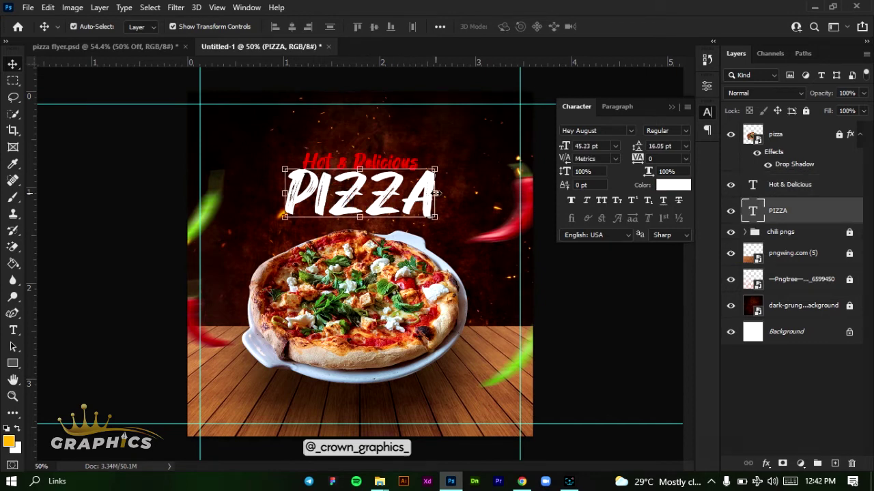
left_click_drag(435, 194, 460, 194)
left_click(632, 26)
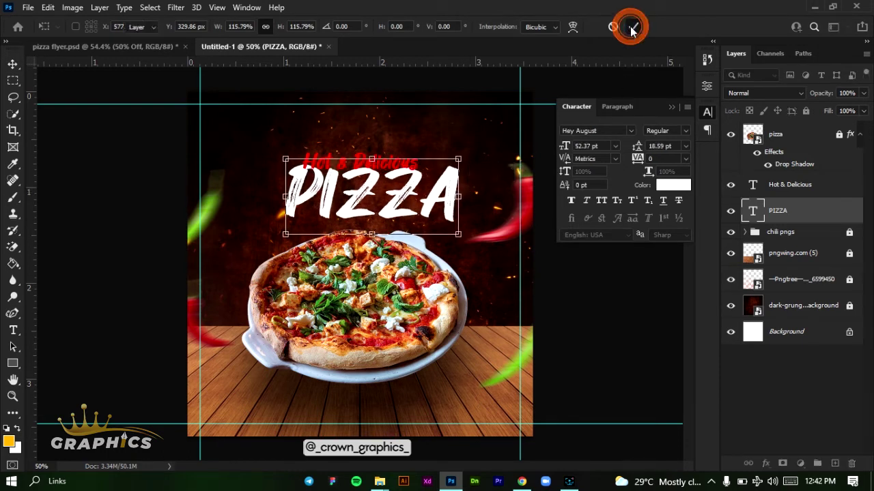
Step: Centre the enlarged "PIZZA" headline horizontally and fit it closely between "Hot & Delicious" and the pizza's upper edge
left_click_drag(369, 193, 360, 200)
key("Return")
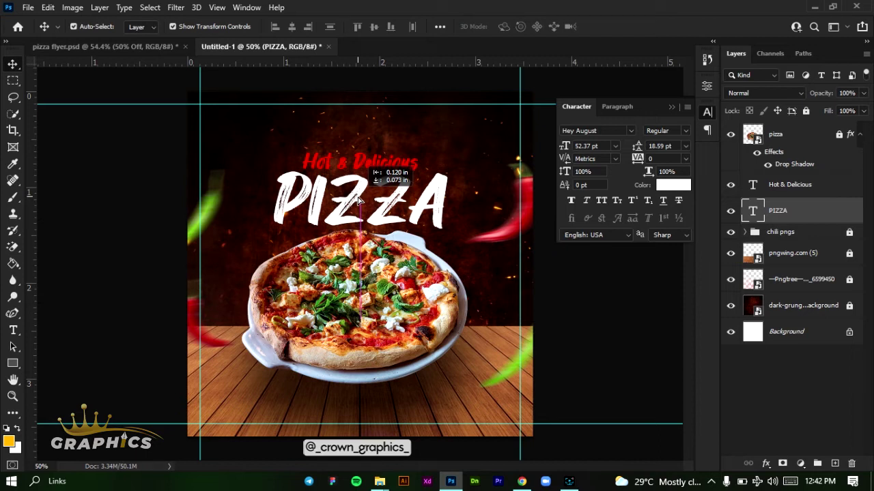
left_click_drag(357, 200, 349, 200)
mouse_move(350, 198)
left_mouse_down()
mouse_move(367, 205)
mouse_move(357, 206)
left_mouse_up()
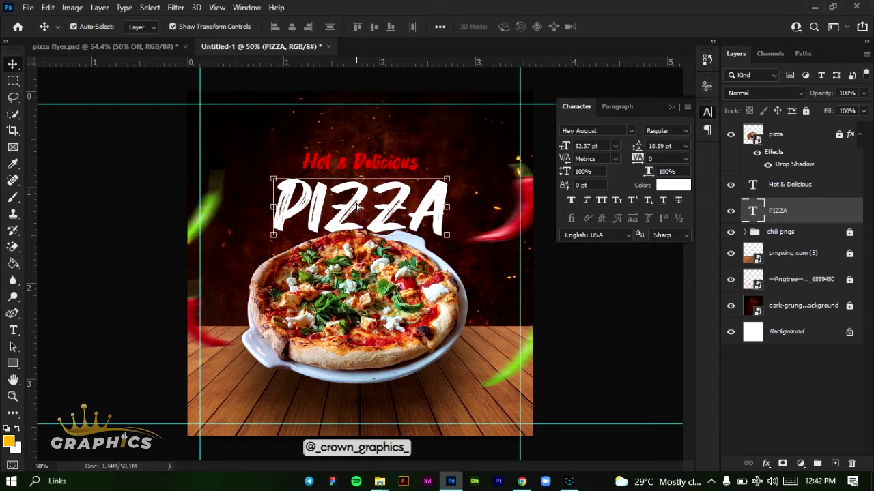
key("Up")
key("Up")
key("Up")
key("Up")
key("Up")
key("Up")
key("Up")
key("Up")
key("Up")
key("Up")
key("Up")
key("Up")
key("Up")
key("Up")
key("Up")
key("Up")
key("Up")
key("Up")
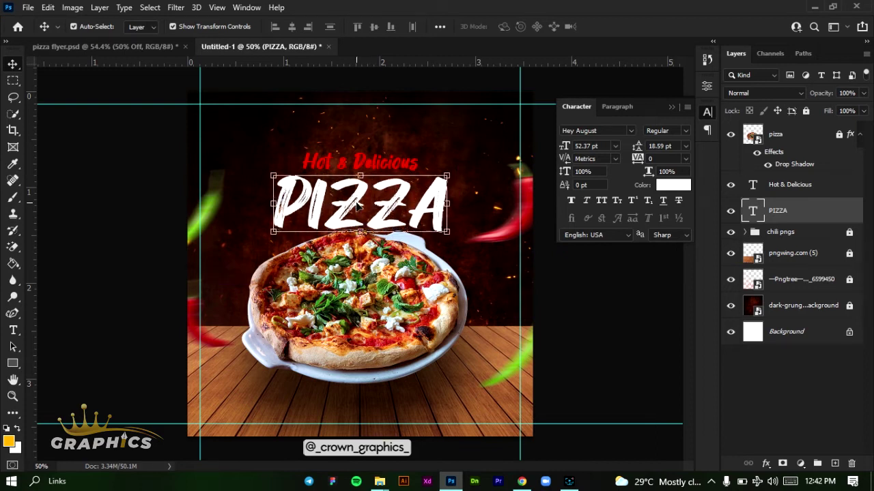
key("Up")
key("Up")
key("Up")
key("Up")
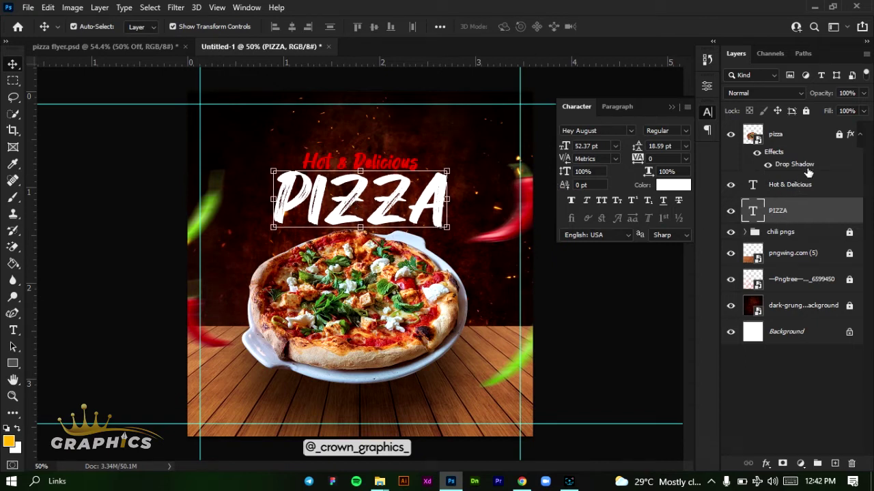
Step: Group the "Hot & Delicious" and "PIZZA" text layers, name the group "header text" and lock it
left_click(804, 188)
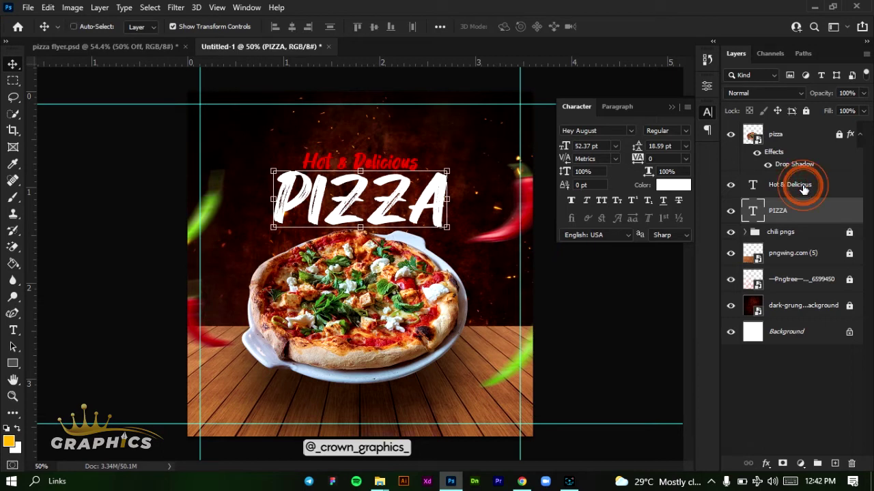
left_click(803, 189, "ctrl")
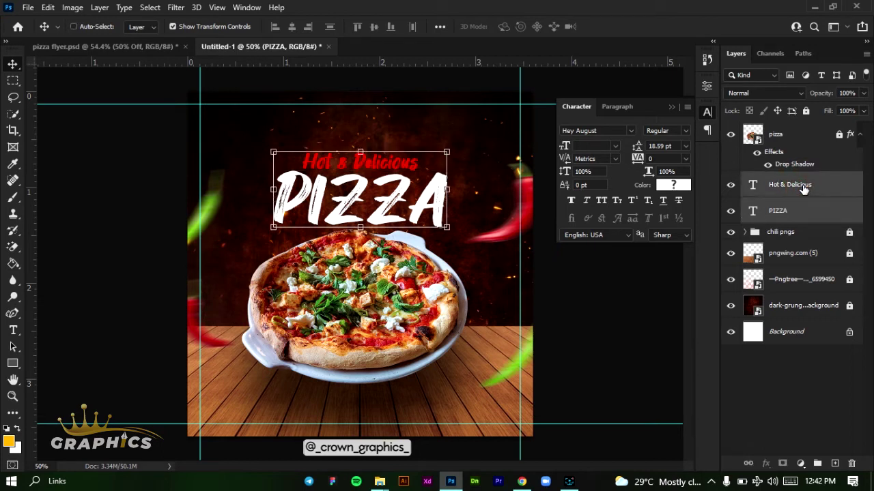
left_click(814, 465)
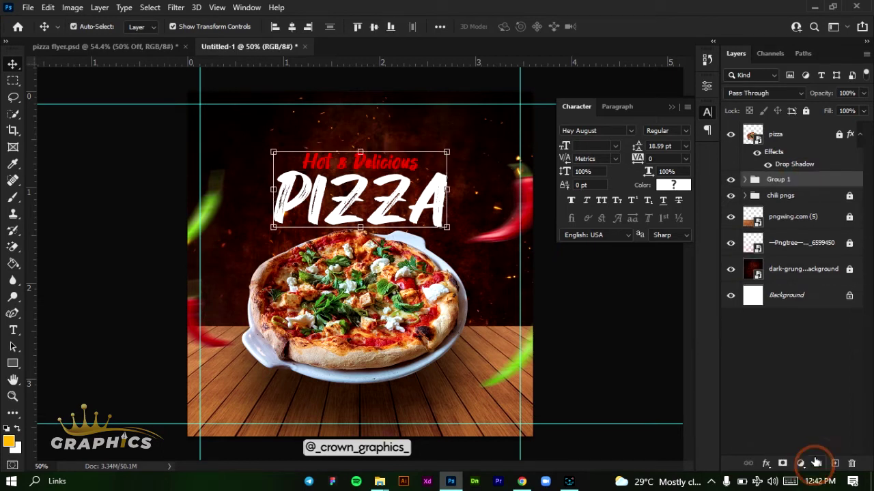
left_click(783, 180)
double_click(782, 180)
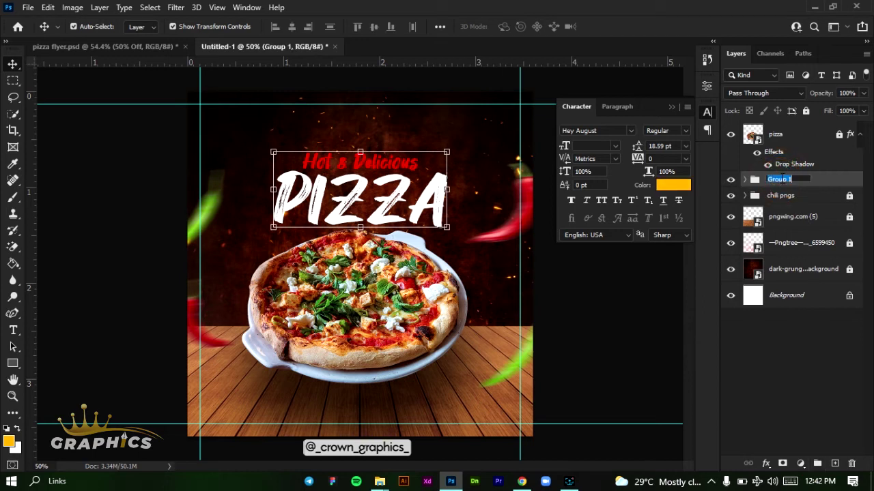
type("header text")
key("Return")
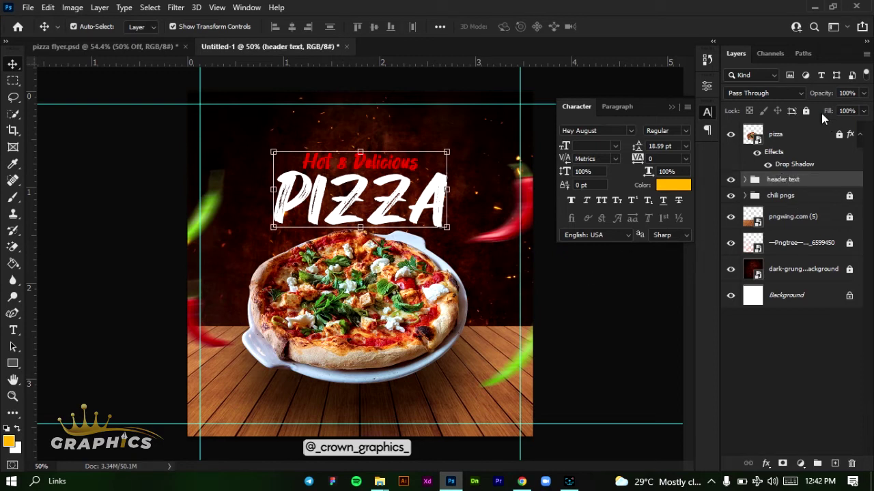
left_click(805, 111)
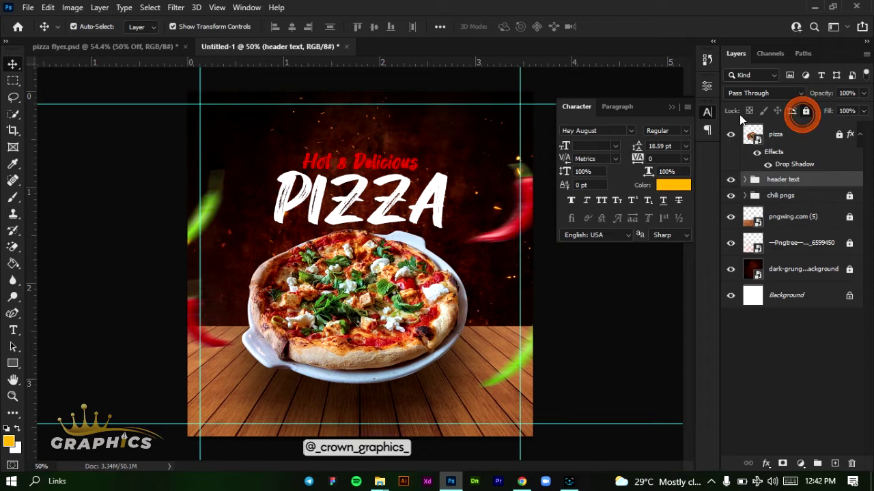
Step: Using the leaf accents in pizza flyer.psd as reference, draw a closed three-point Curvature Pen shape about 127 x 96 px beside the "P" of "PIZZA"
left_click(140, 48)
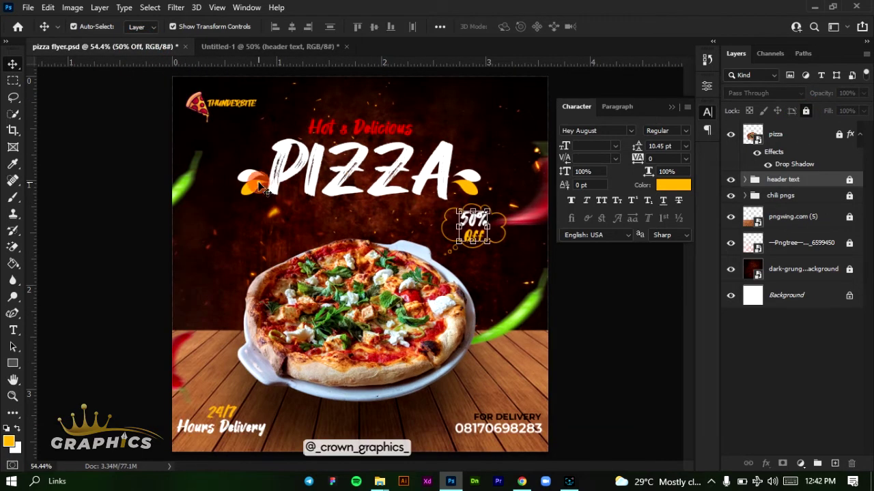
left_click(254, 184)
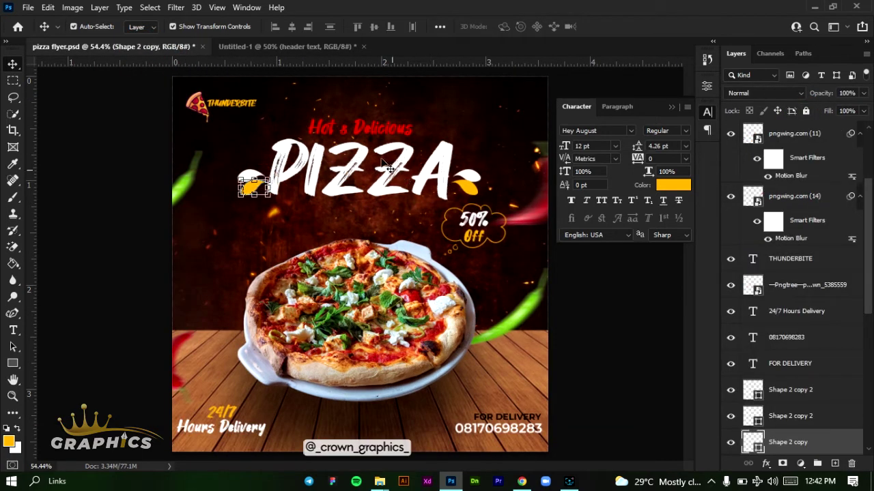
left_click(265, 48)
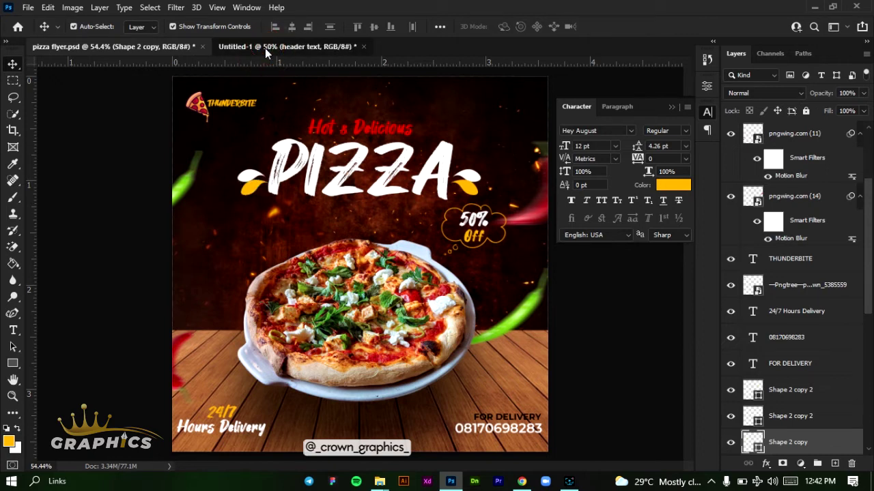
left_click(13, 313)
left_click(15, 314)
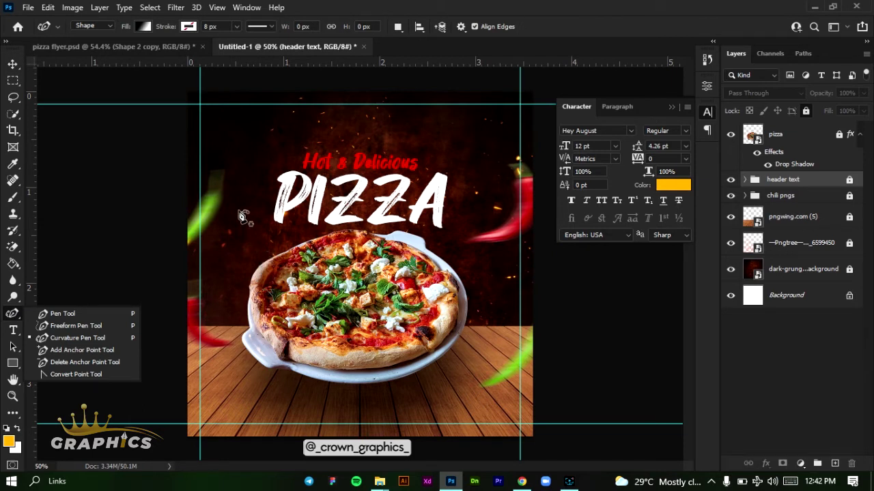
key("ctrl+1")
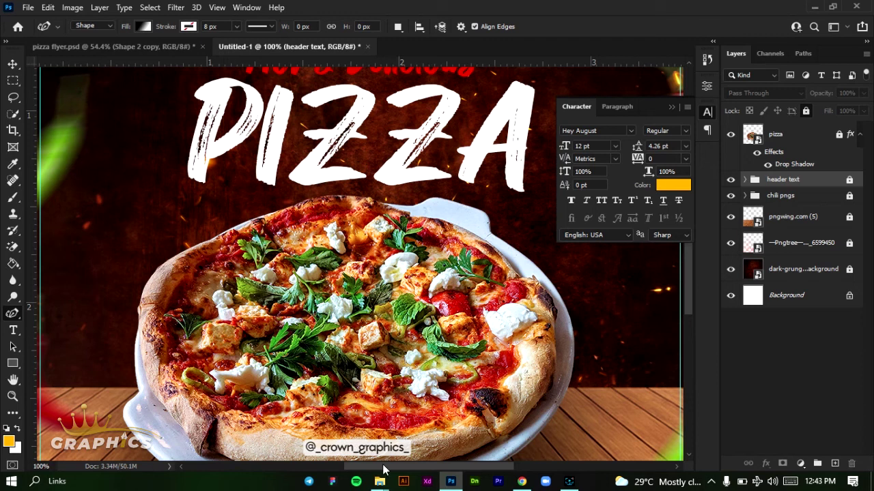
left_click_drag(382, 470, 328, 468)
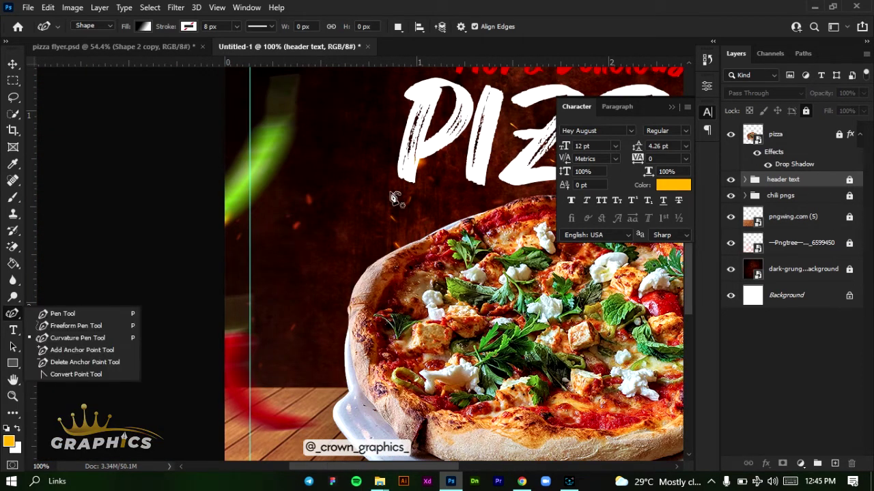
left_click(391, 193)
left_click(390, 192)
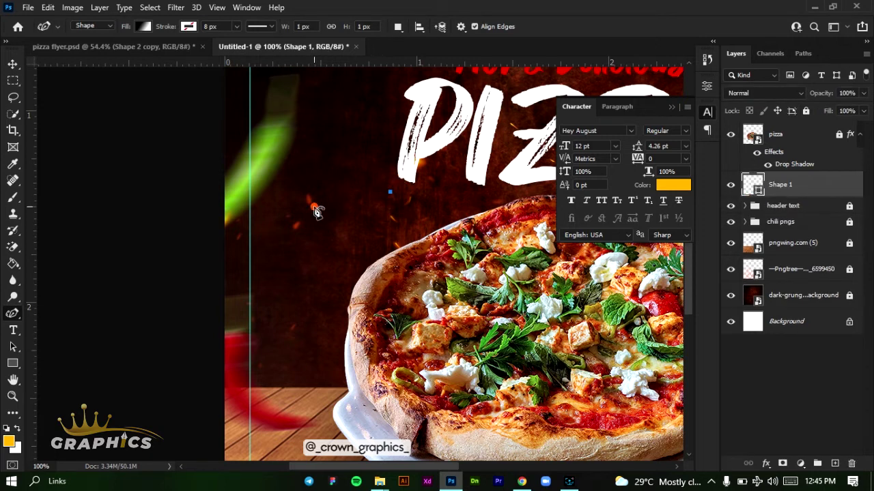
left_click(314, 207)
left_click(382, 240)
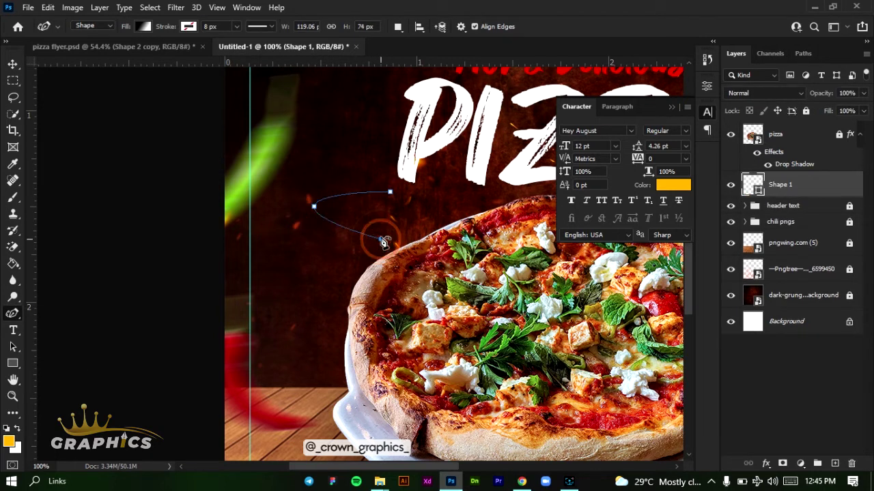
left_click(392, 194)
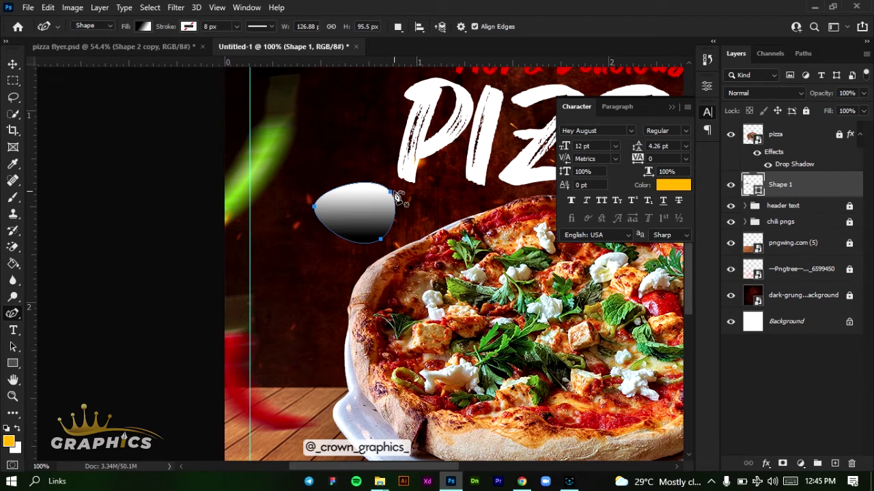
Step: Reshape the drawn shape's anchor points into a curved leaf about 153 x 73 px with a narrow tip pointing towards "PIZZA"
left_click_drag(395, 194, 440, 208)
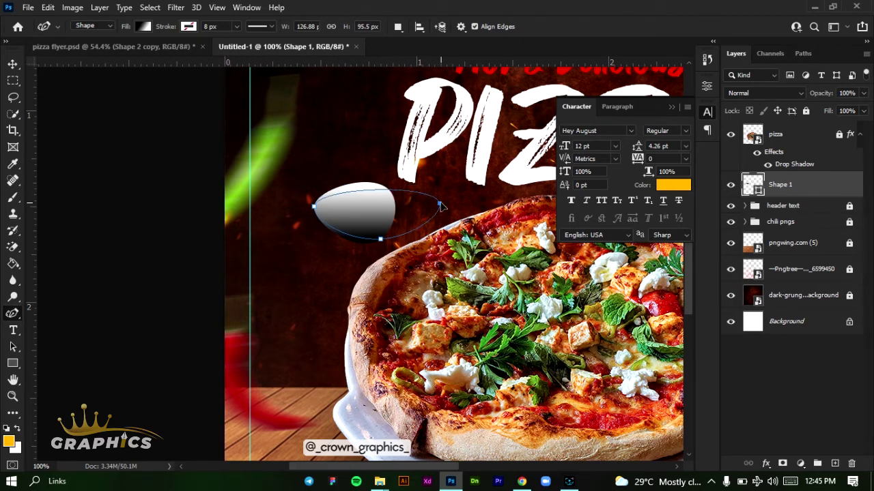
left_click(381, 239)
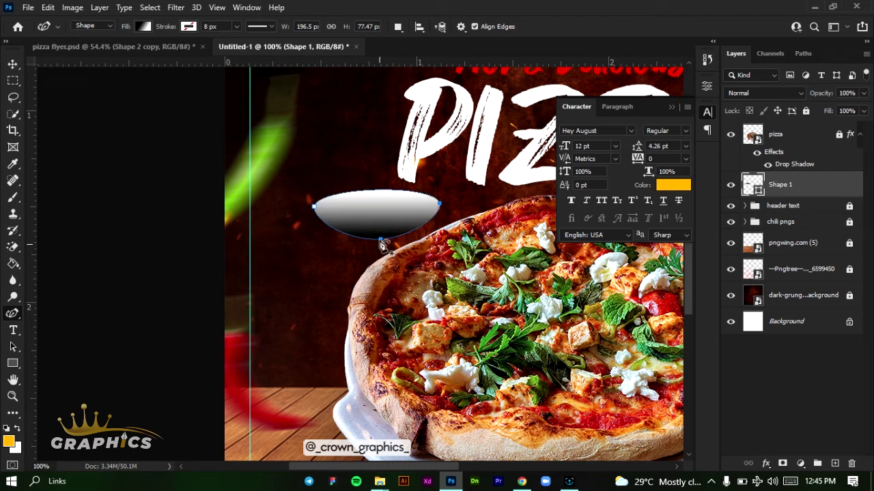
left_click_drag(382, 241, 318, 238)
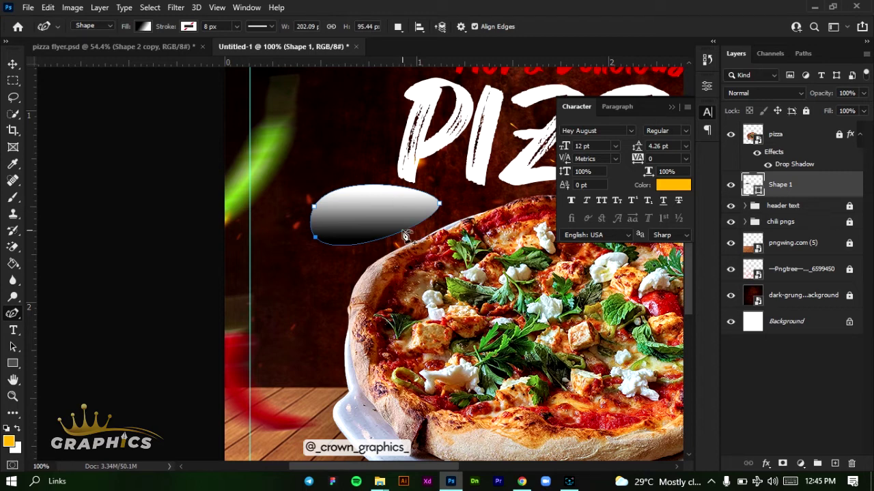
left_click_drag(405, 235, 408, 204)
left_click(420, 200)
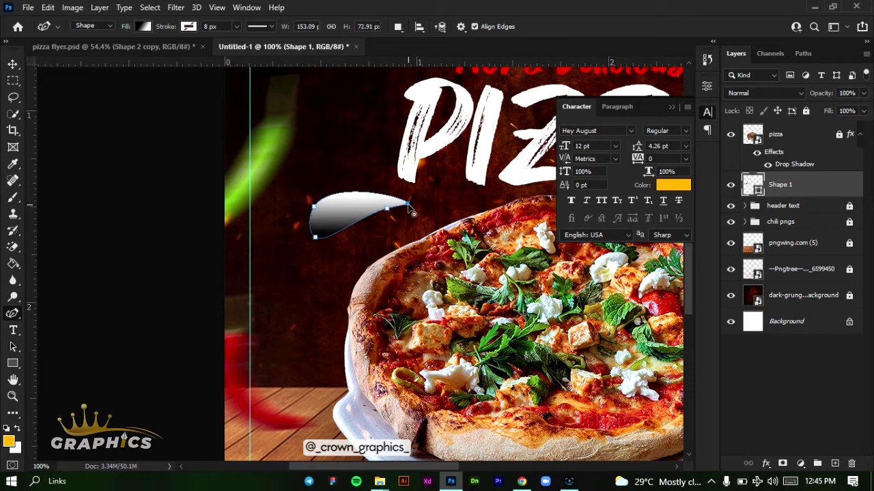
Step: Bulge the leaf's lower edge with an added anchor point, making it about 153 x 78 px, and fill it solid white
left_click(352, 227)
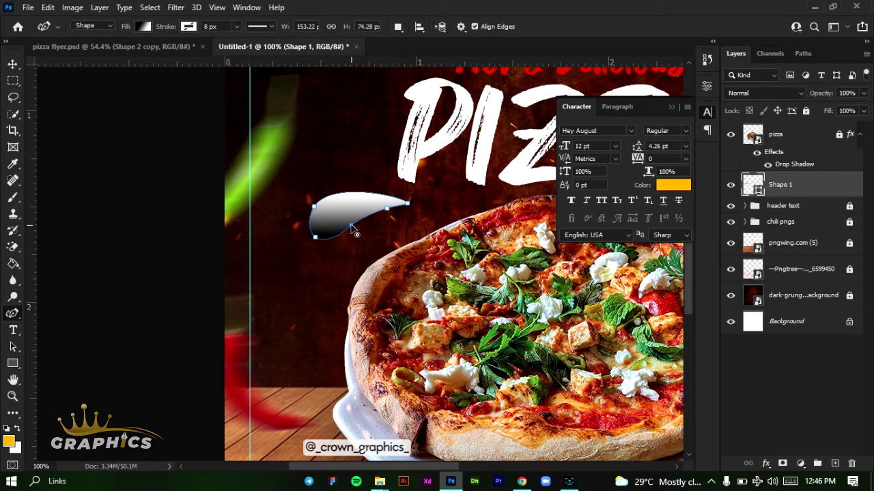
left_click_drag(351, 226, 355, 236)
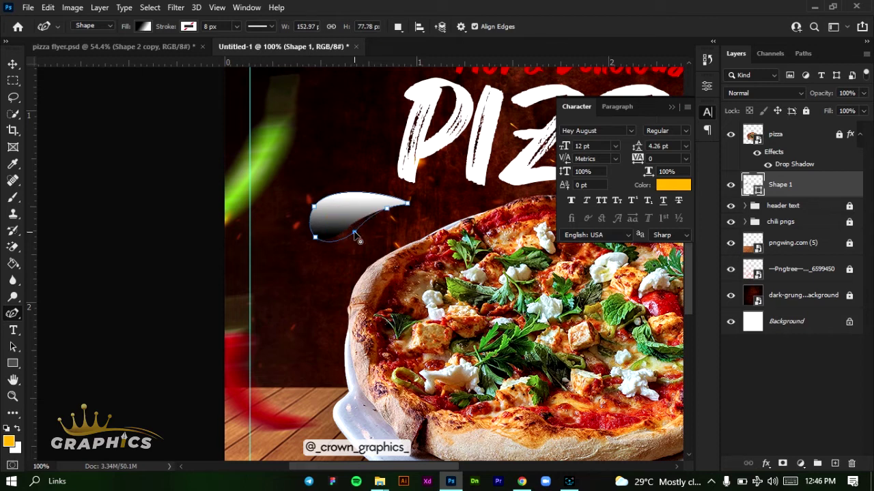
left_click(146, 31)
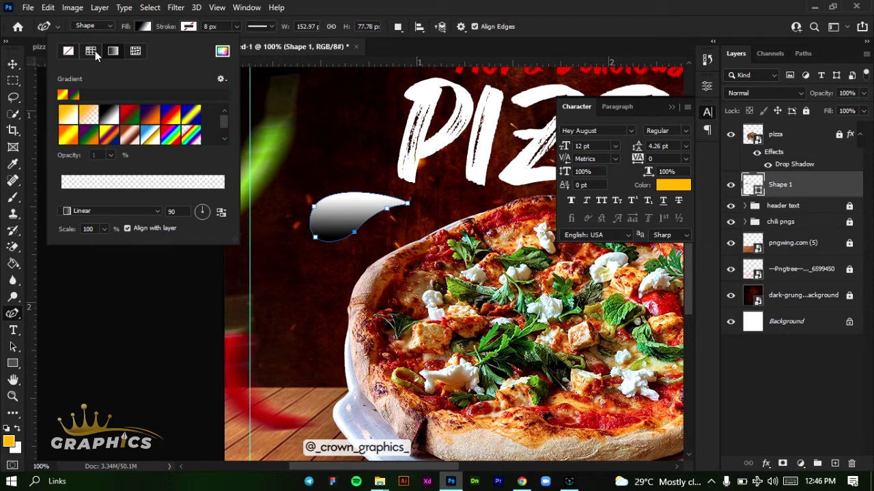
left_click(92, 51)
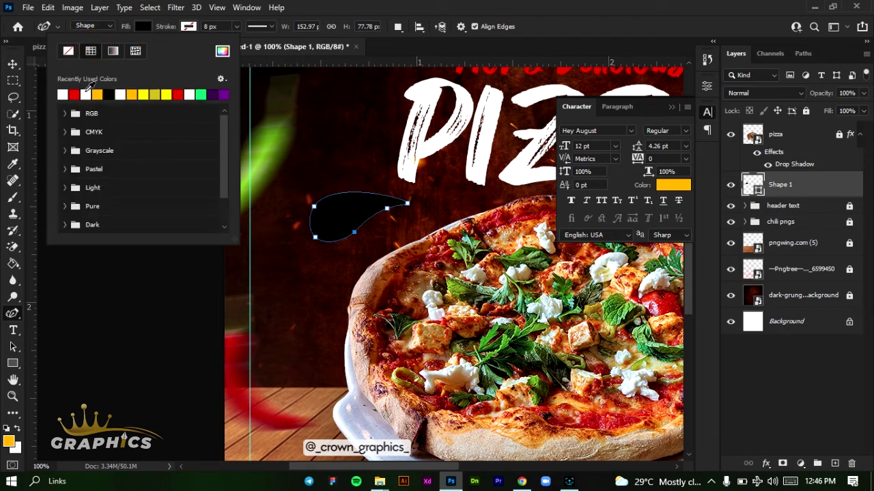
left_click(85, 94)
left_click(74, 94)
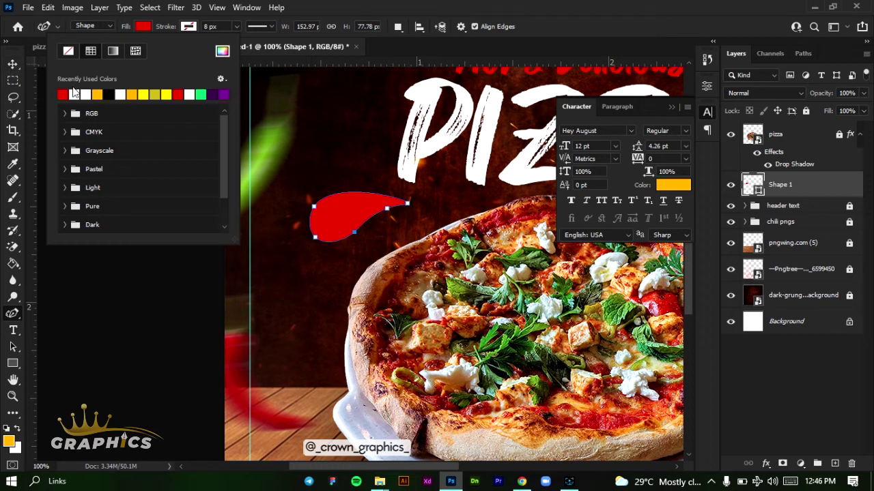
left_click(85, 95)
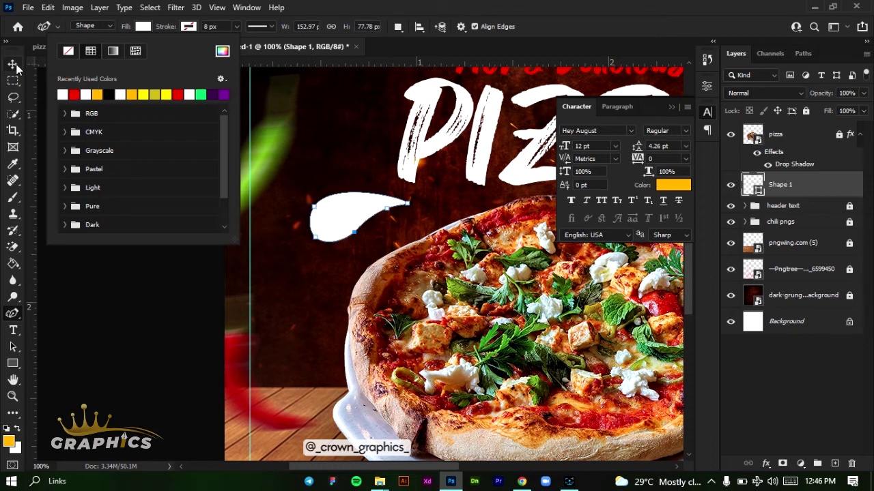
Step: Scale the white leaf to about 78% and place it beside the upper part of the "P" of "PIZZA"
left_click(13, 64)
left_click_drag(338, 215, 314, 147)
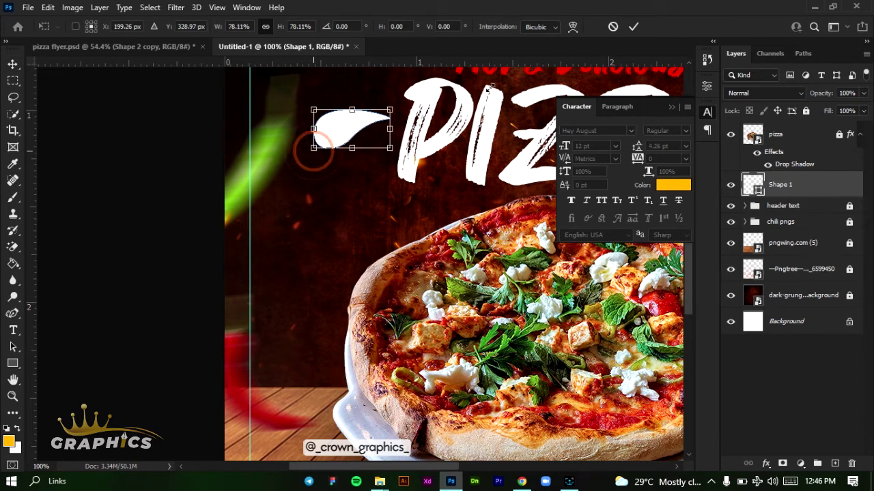
left_click(632, 28)
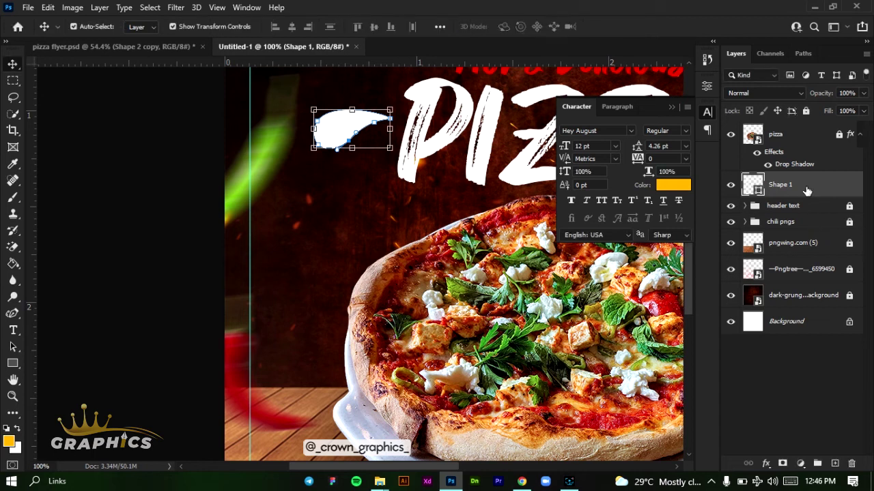
Step: Duplicate the leaf layer and place the copy directly below the original leaf
left_click_drag(806, 189, 834, 463)
left_click(834, 463)
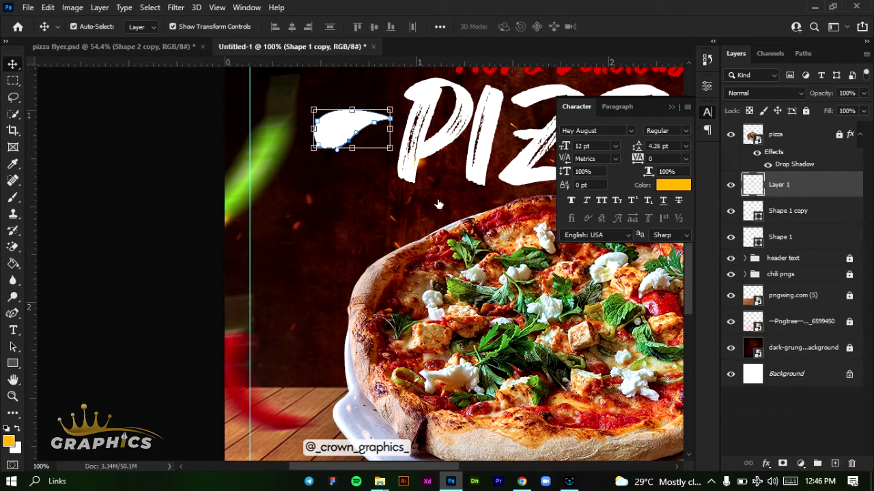
left_click_drag(345, 133, 351, 169)
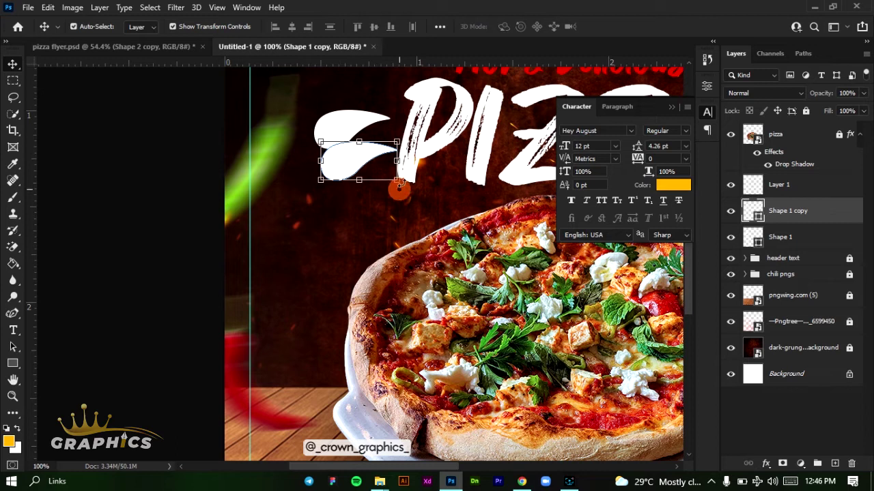
key("ctrl+t")
left_click_drag(404, 168, 407, 177)
left_click_drag(391, 142, 393, 141)
left_click(613, 26)
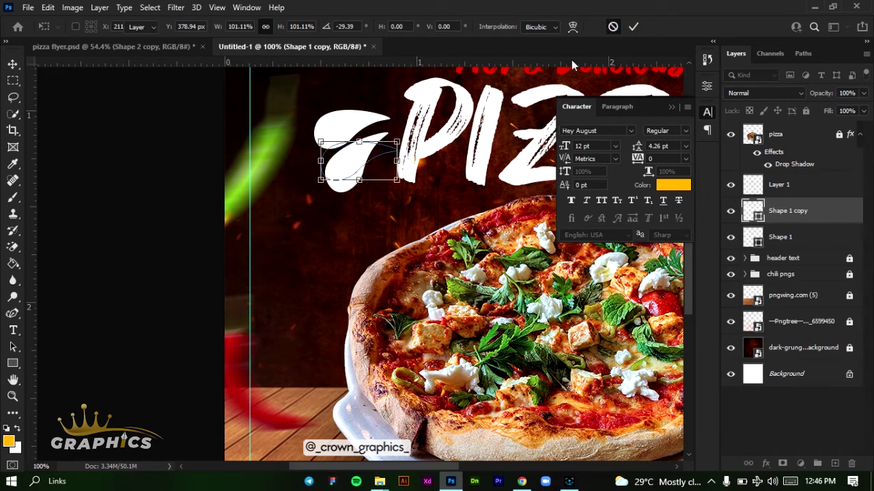
key("ctrl+z")
Step: Rotate the lower leaf copy to about -22.4° and nudge it closer to the "P" so its tip points towards the headline
left_click(400, 181)
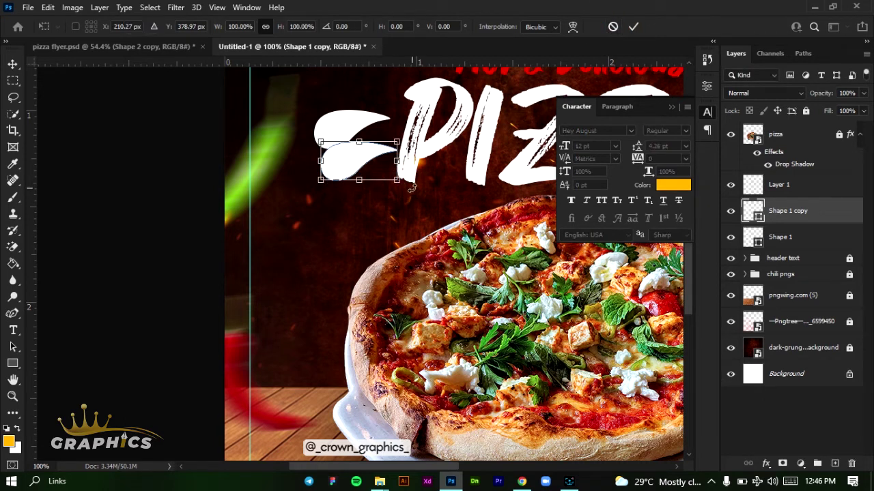
left_click_drag(412, 187, 415, 166)
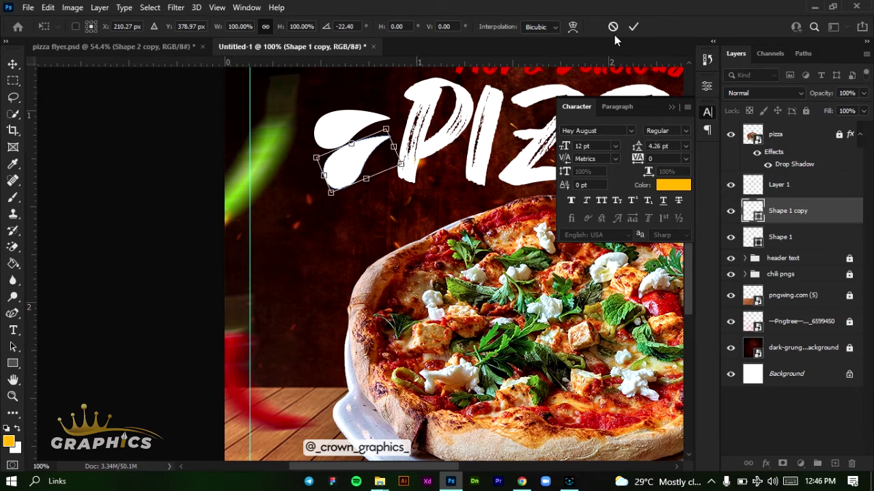
left_click(634, 26)
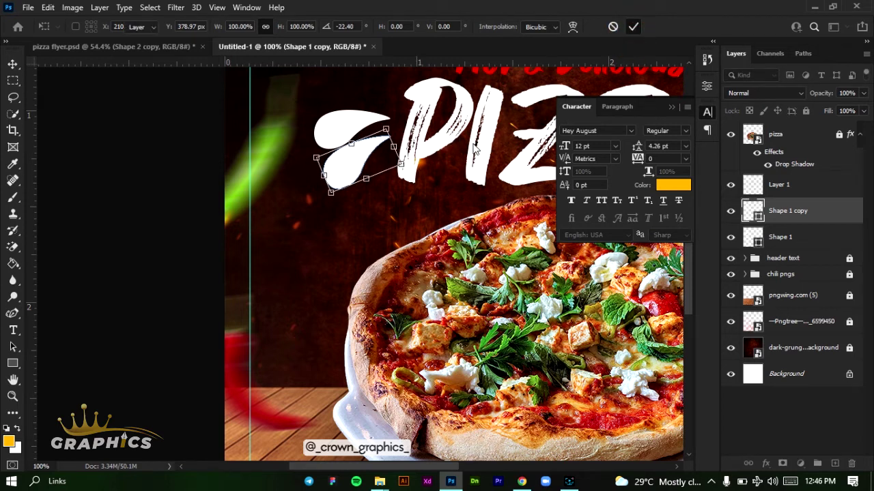
mouse_move(355, 169)
left_mouse_down()
mouse_move(369, 169)
mouse_move(358, 157)
left_mouse_up()
key("Return")
left_click(357, 166)
Step: Show the colour and swatch controls and set the foreground colour to orange ffa800
left_click(247, 8)
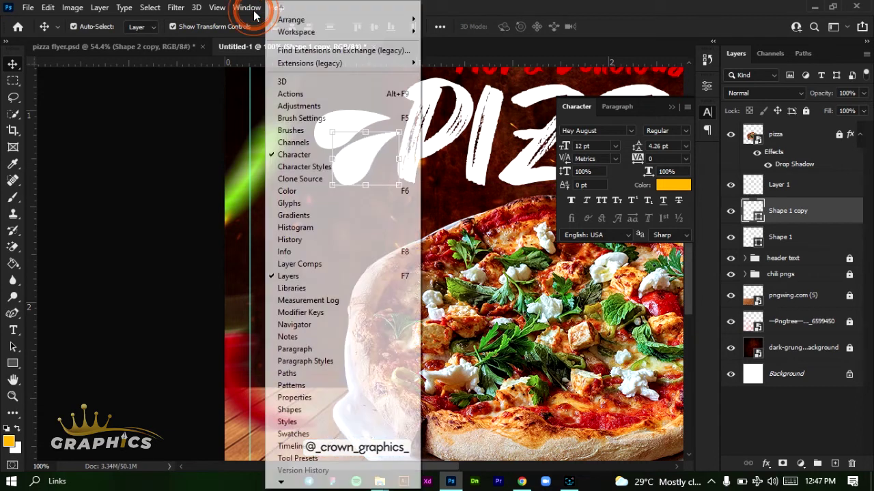
left_click(303, 196)
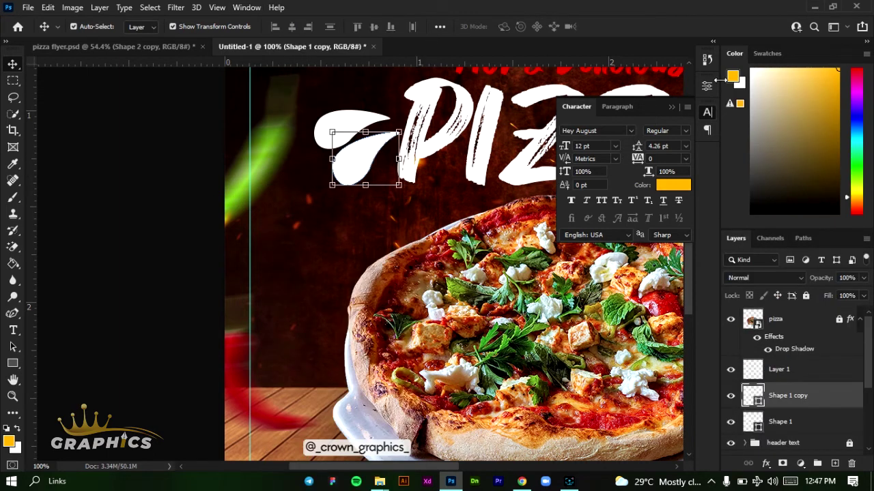
left_click(755, 60)
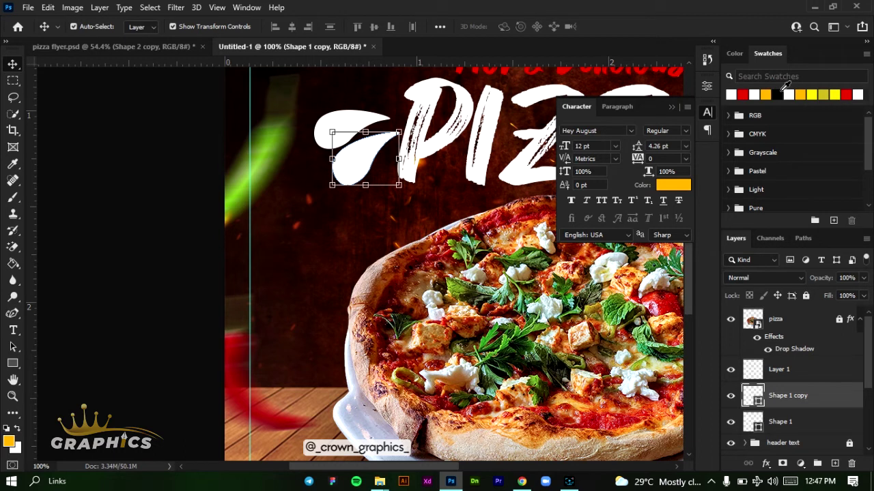
left_click(737, 55)
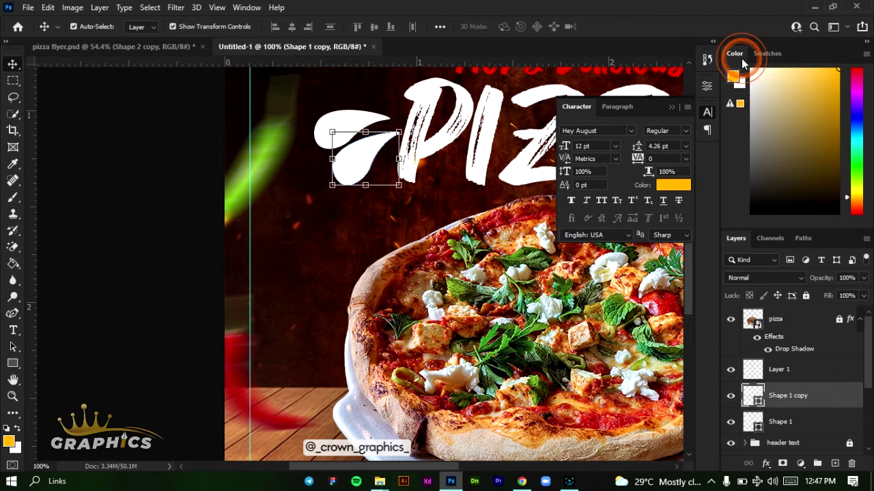
left_click(10, 441)
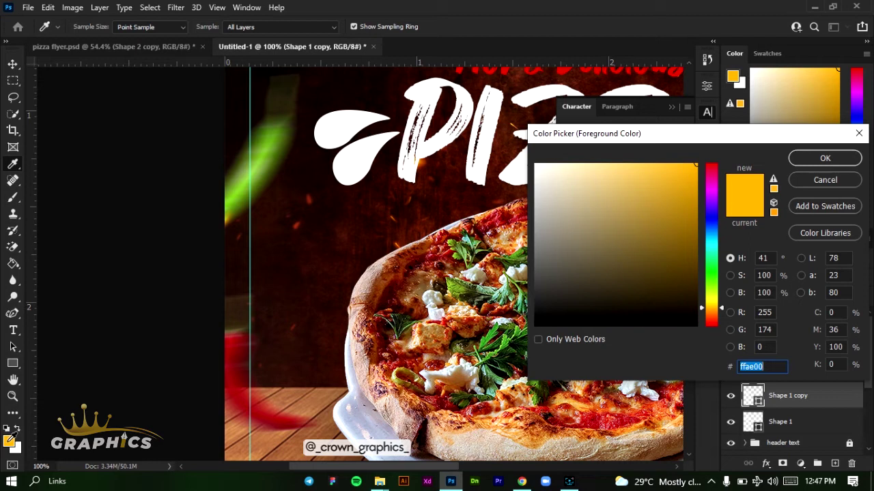
left_click(744, 366)
left_click(712, 309)
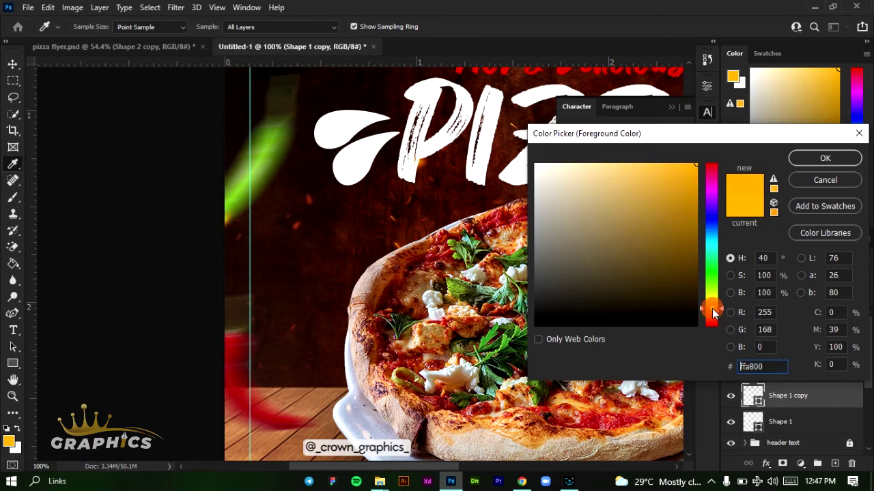
left_click(810, 160)
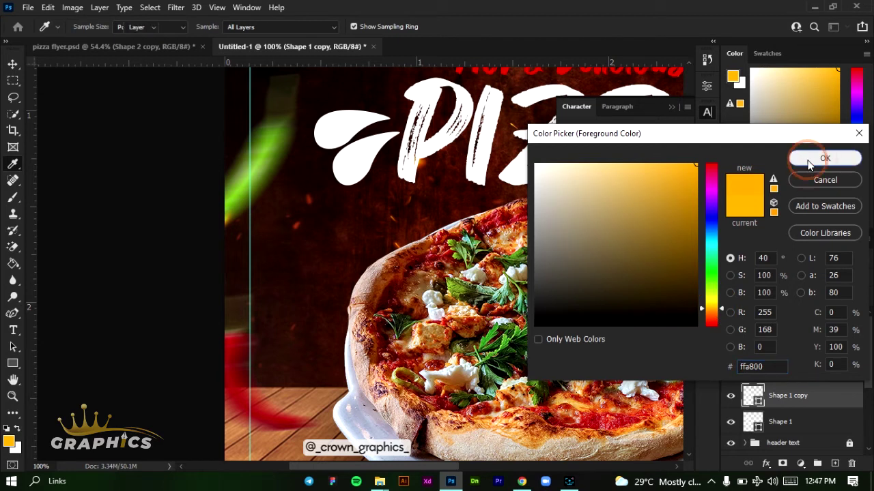
Step: Recolour the lower leaf with the recent orange ffa800 swatch and collapse the character settings
key("v")
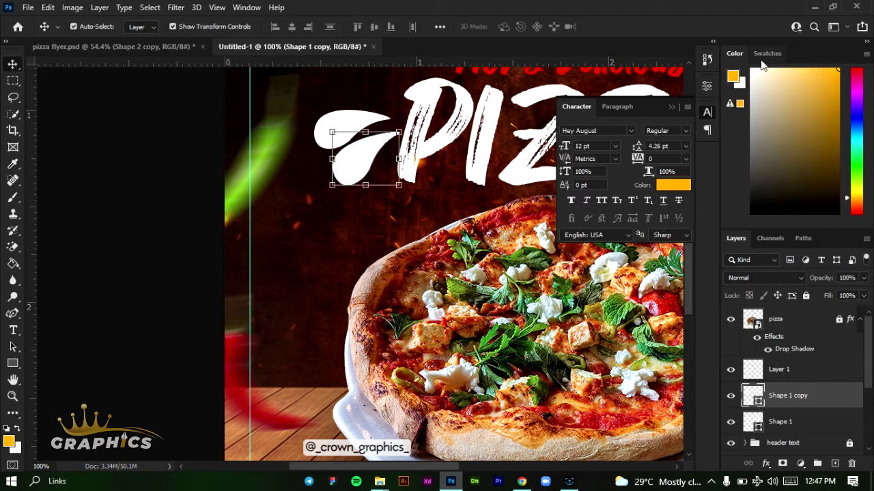
left_click(767, 53)
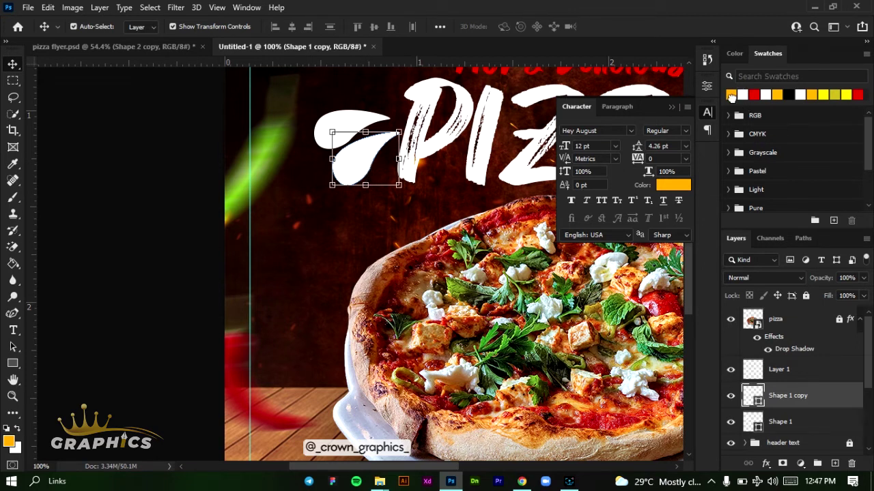
left_click(731, 95)
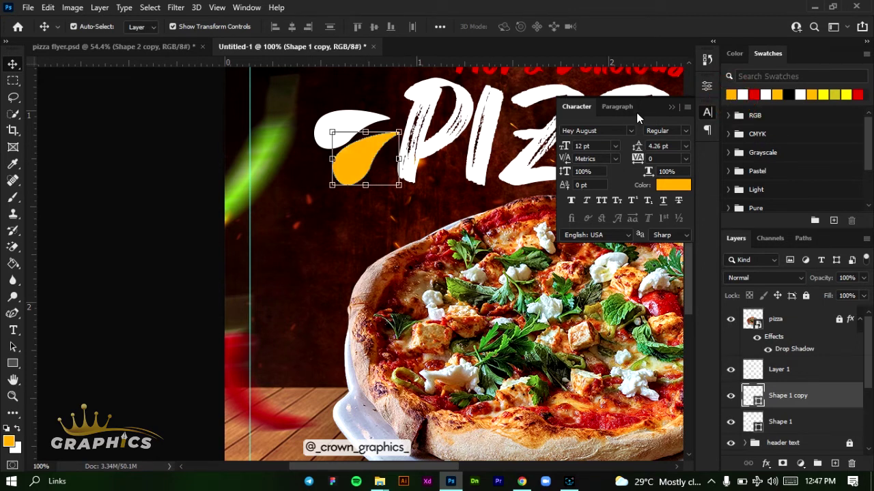
left_click(708, 114)
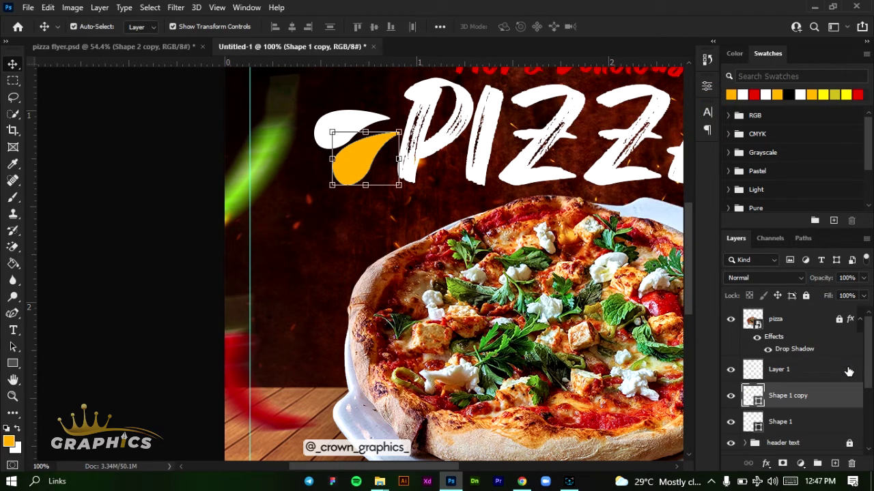
Step: Group the white and orange leaf layers and name the group "shapes"
scroll(849, 372, "down", 3)
scroll(810, 381, "up", 3)
scroll(810, 381, "down", 3)
scroll(810, 381, "up", 3)
left_click(803, 369)
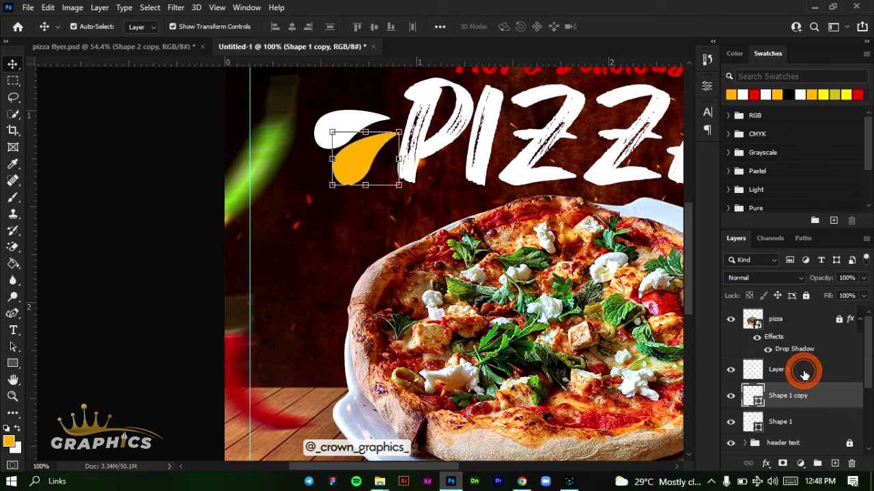
left_click(800, 424)
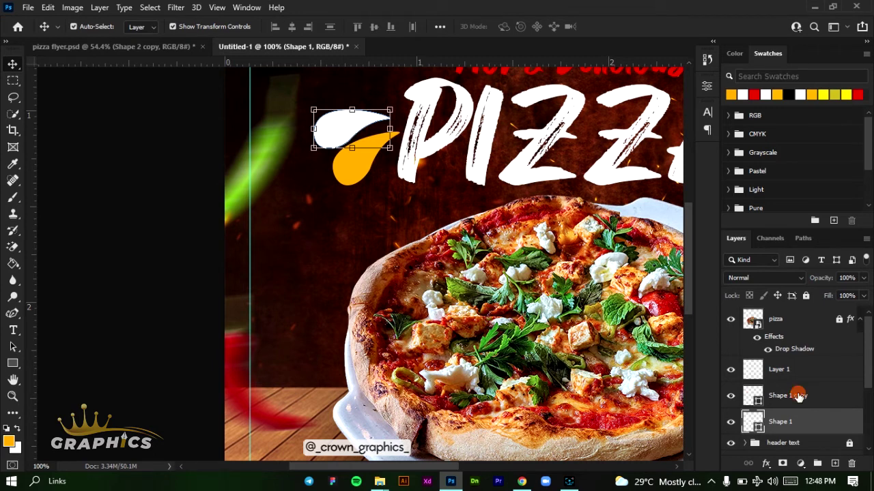
left_click(799, 397, "shift")
left_click(817, 465)
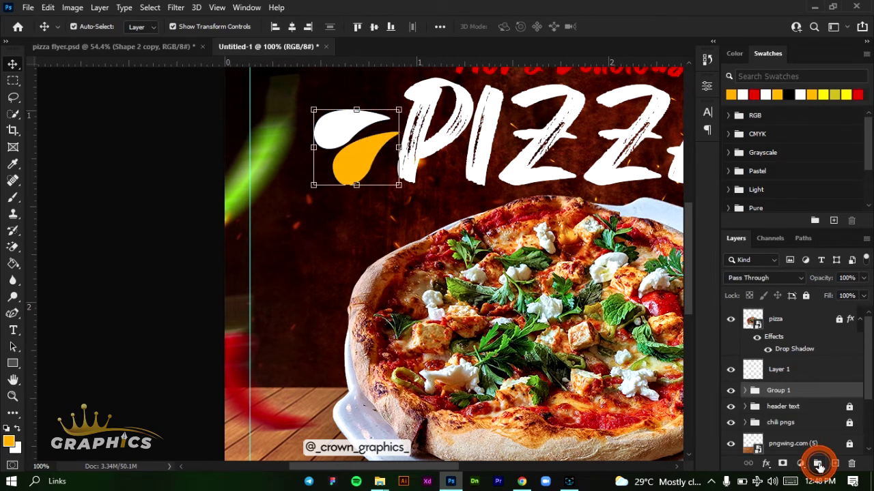
double_click(779, 392)
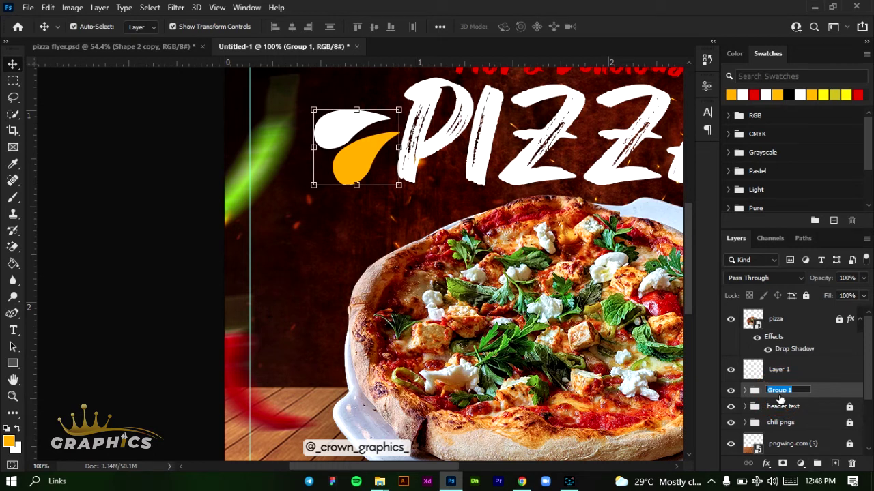
type("d")
left_click(777, 387)
type("hapes")
key("Return")
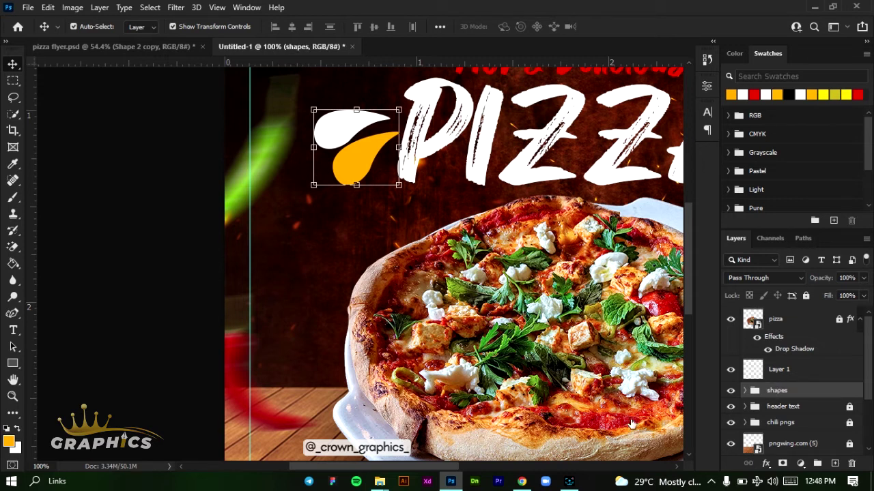
Step: Duplicate the "shapes" group of white and orange leaves beside the headline
left_click_drag(814, 398, 839, 464)
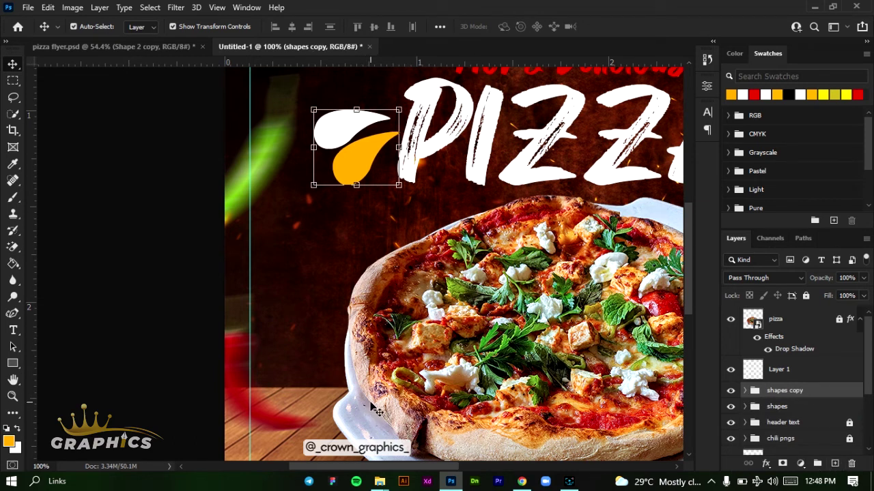
scroll(410, 389, "right", 2)
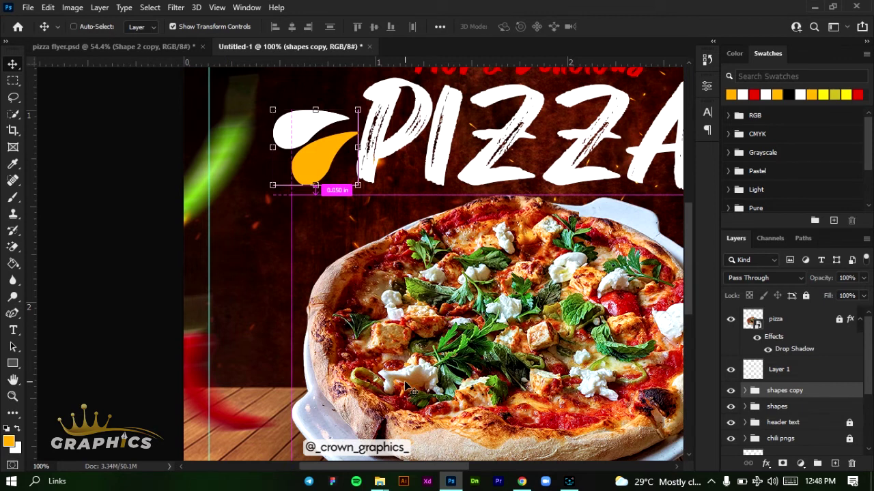
scroll(408, 387, "down", 3)
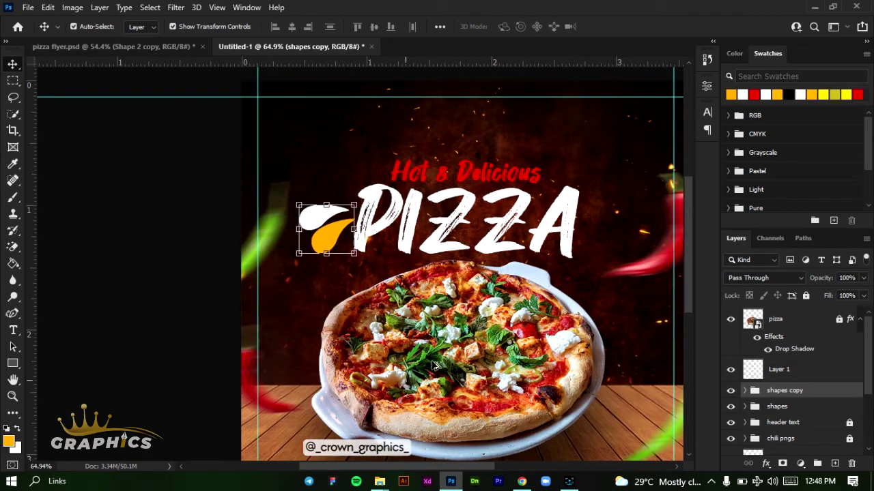
scroll(435, 366, "down", 1)
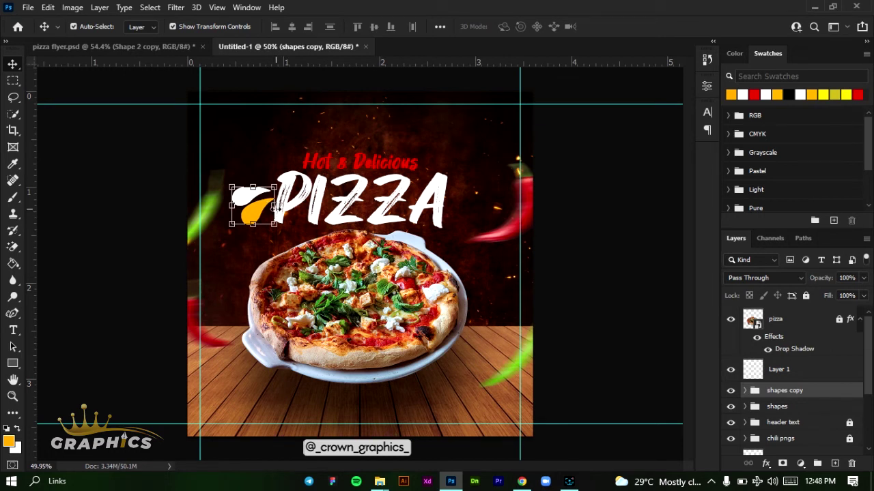
Step: Flip the leaf group copy horizontally, scale it to about 82.5%, and place it just after the final "A" of "PIZZA"
key("ctrl+t")
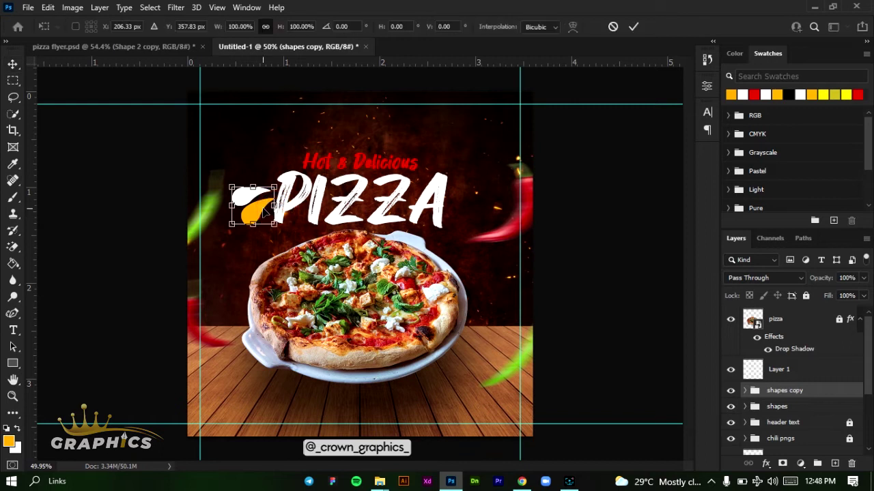
left_click_drag(263, 213, 435, 217)
left_click(53, 6)
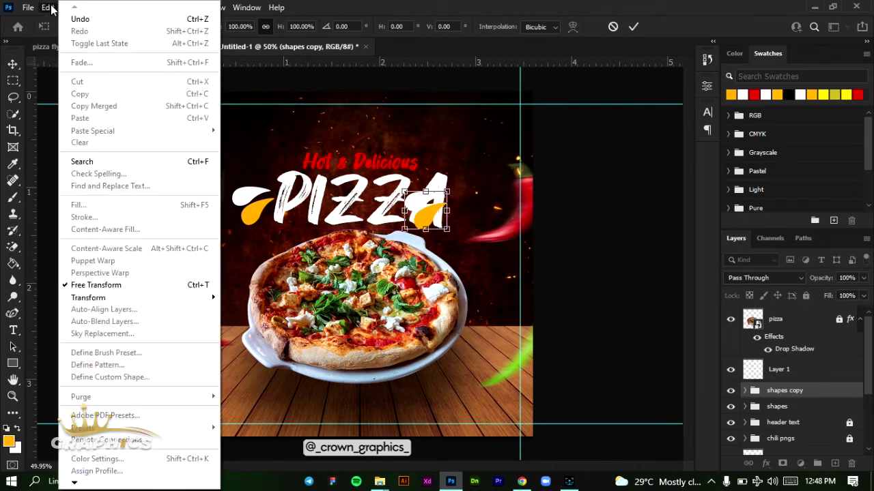
left_click(146, 302)
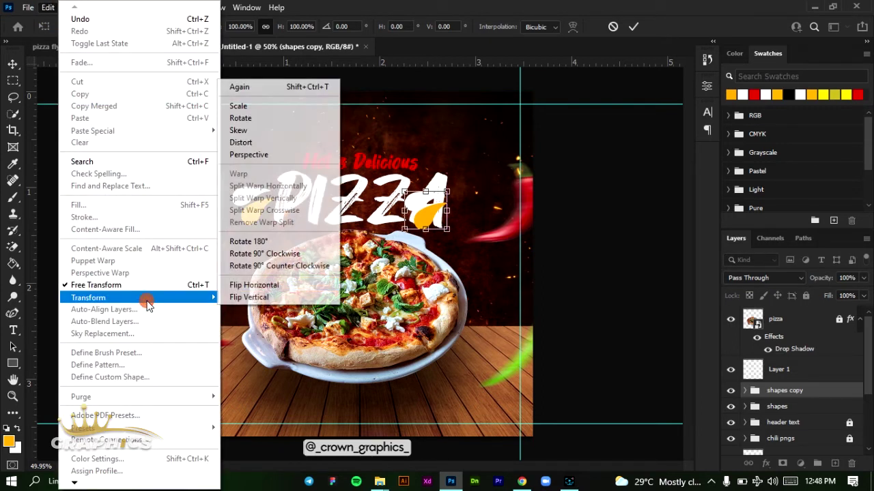
left_click(243, 284)
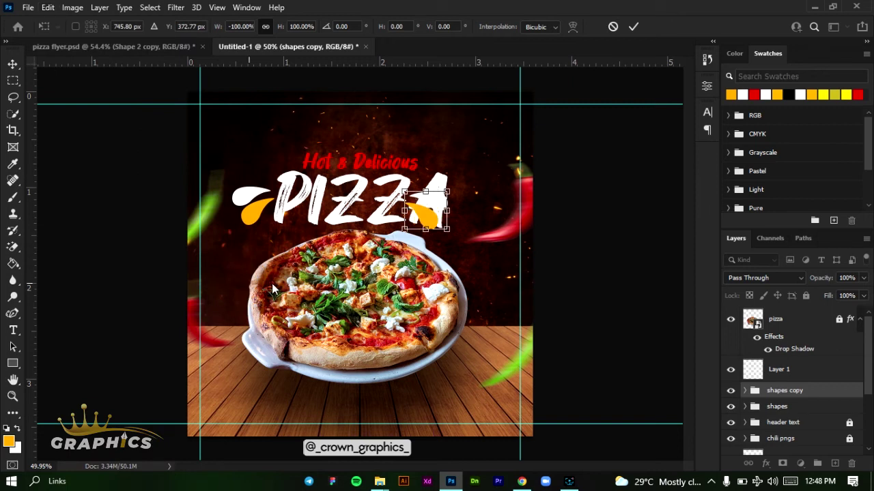
left_click_drag(430, 224, 484, 219)
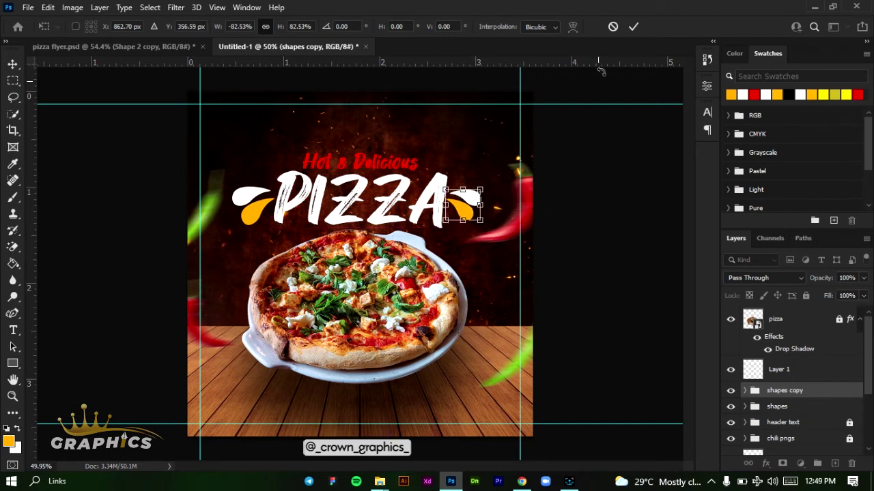
left_click(633, 26)
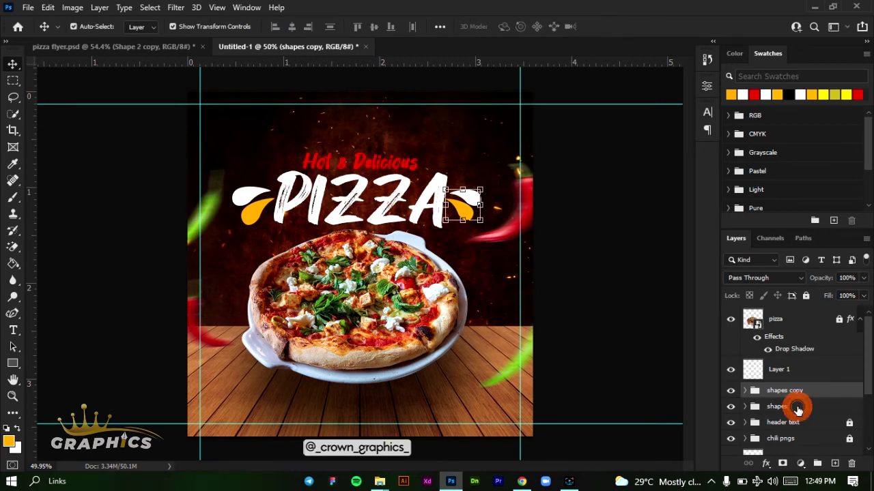
Step: Scale the original "shapes" group beside the "P" to about 84.7%, keeping its tips against the letter, and deselect it
left_click(797, 408)
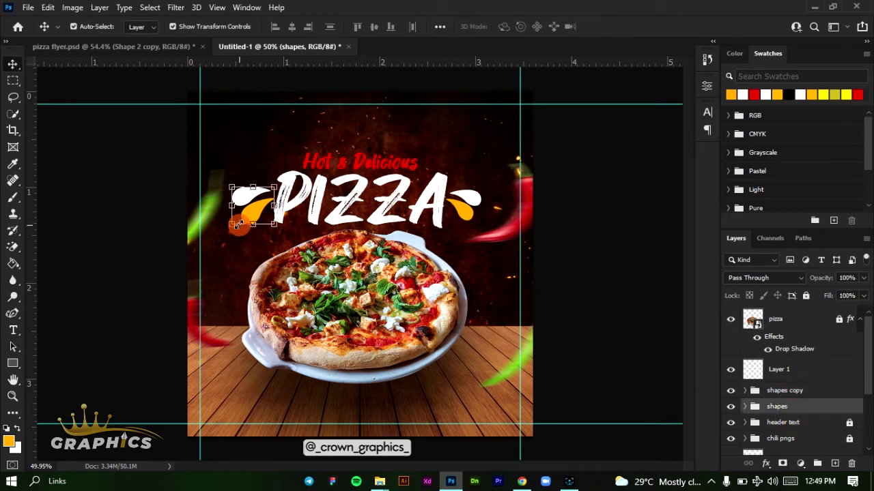
key("ctrl+t")
left_click_drag(237, 224, 244, 216)
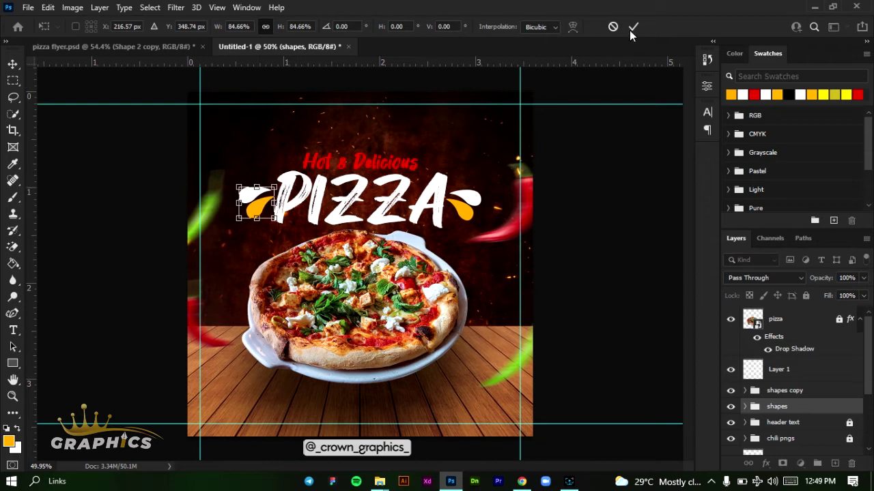
left_click(571, 154)
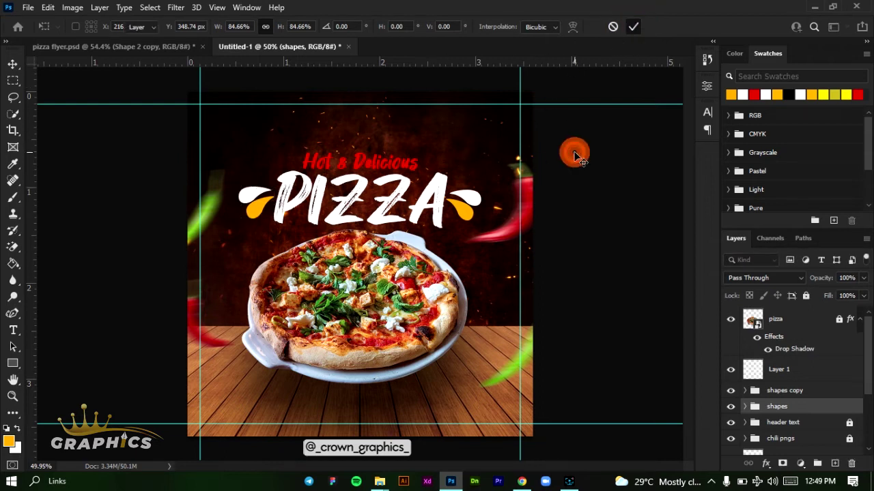
left_click(251, 104)
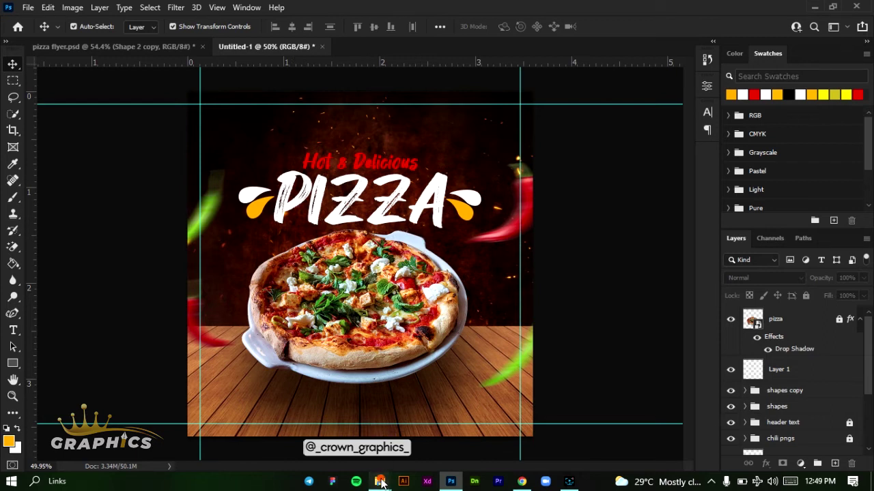
Step: Place the Pngtree pizza illustration from the SM FLYER folder into the flyer and scale it to 14.25% in the canvas's upper-left corner
mouse_move(381, 478)
left_click(326, 417)
left_click(427, 198)
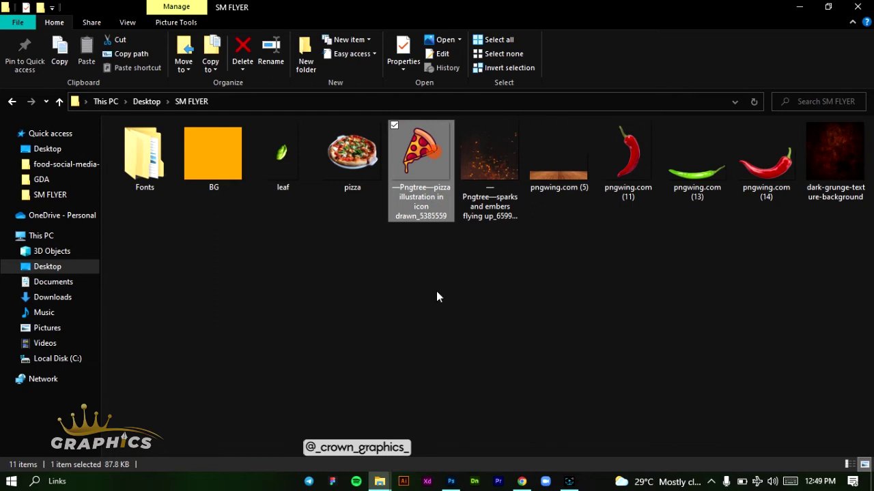
left_click_drag(437, 296, 237, 147)
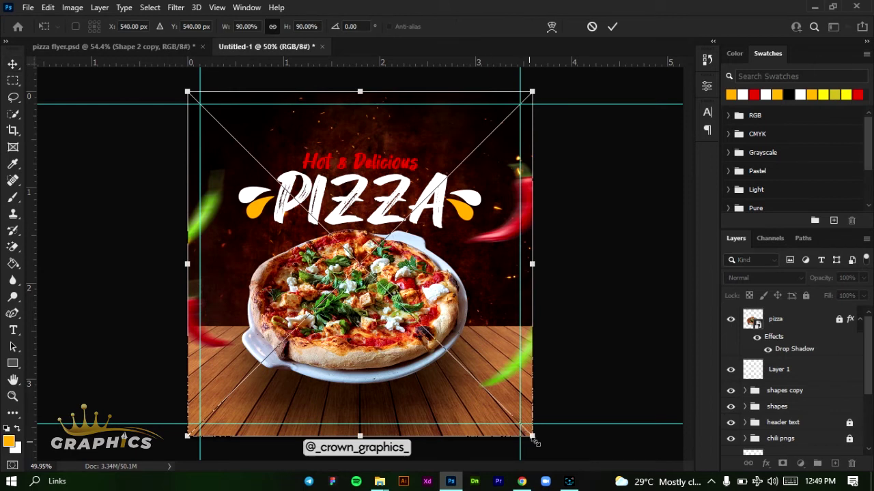
left_click_drag(531, 435, 248, 143)
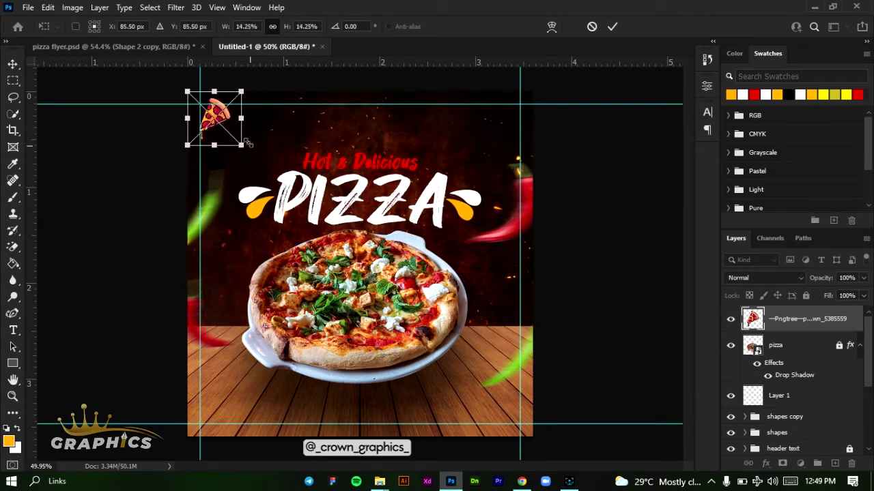
Step: Flip the placed pizza slice illustration horizontally
scroll(218, 120, "up", 4)
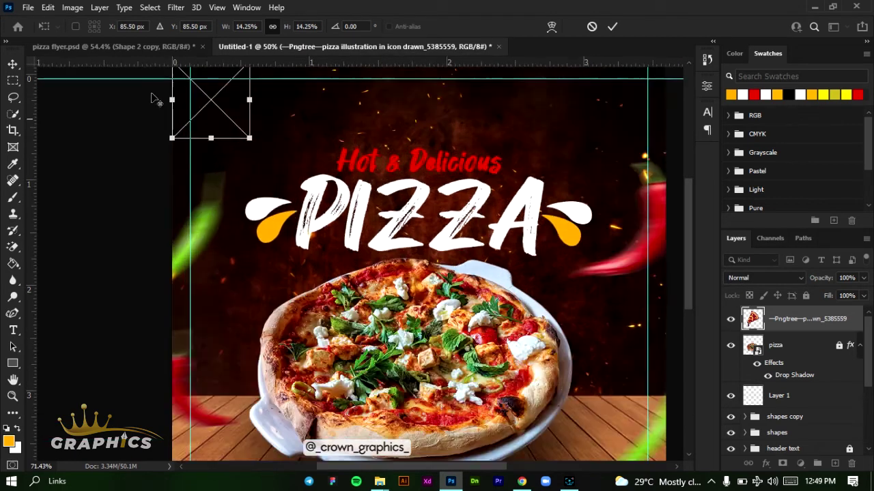
scroll(205, 108, "up", 3)
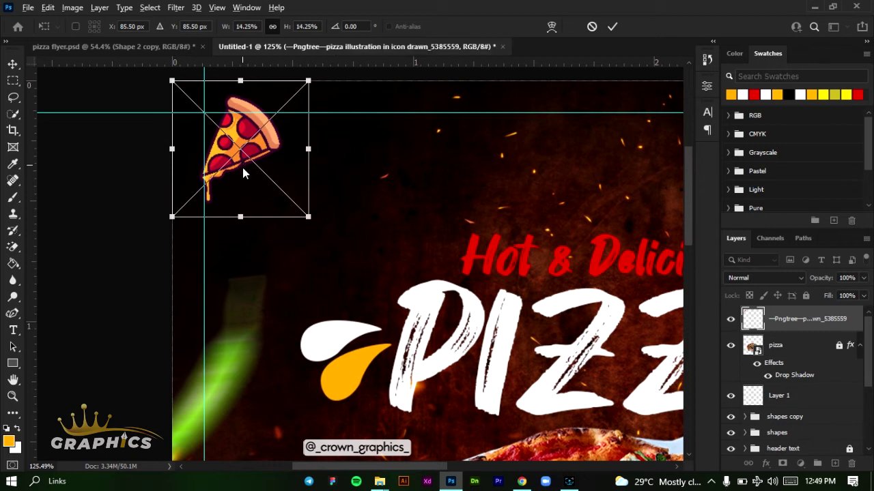
left_click(48, 8)
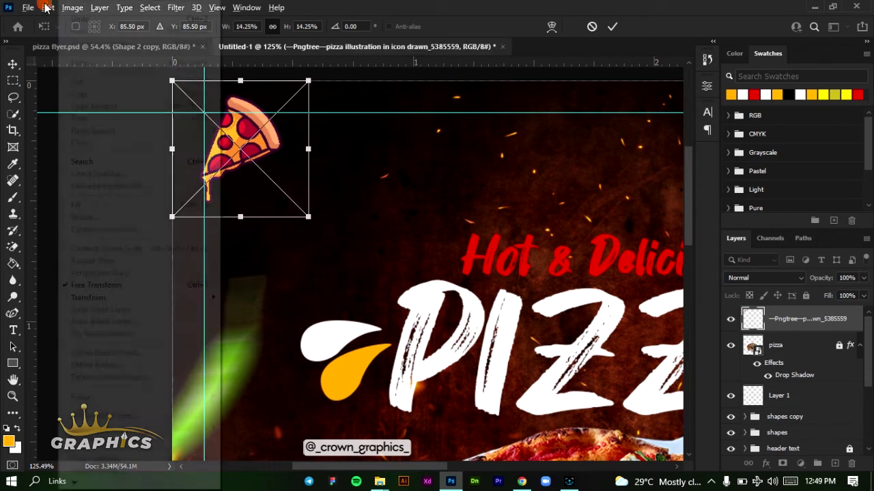
left_click(168, 298)
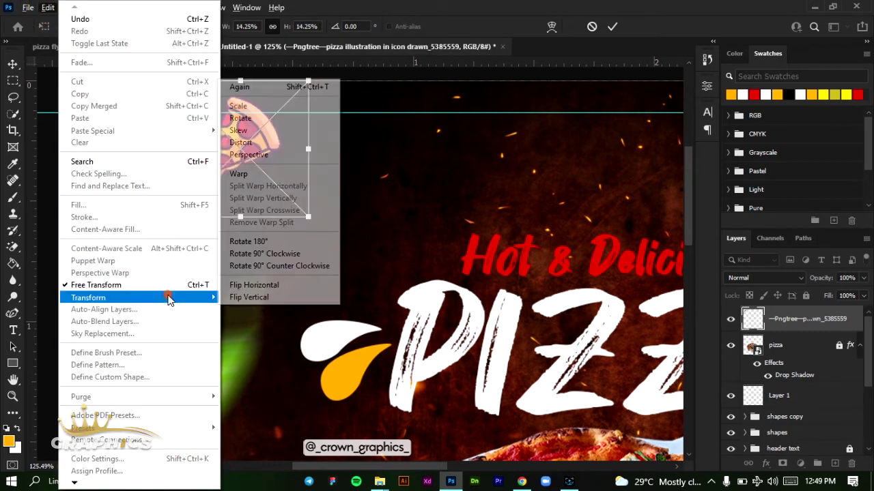
left_click(247, 285)
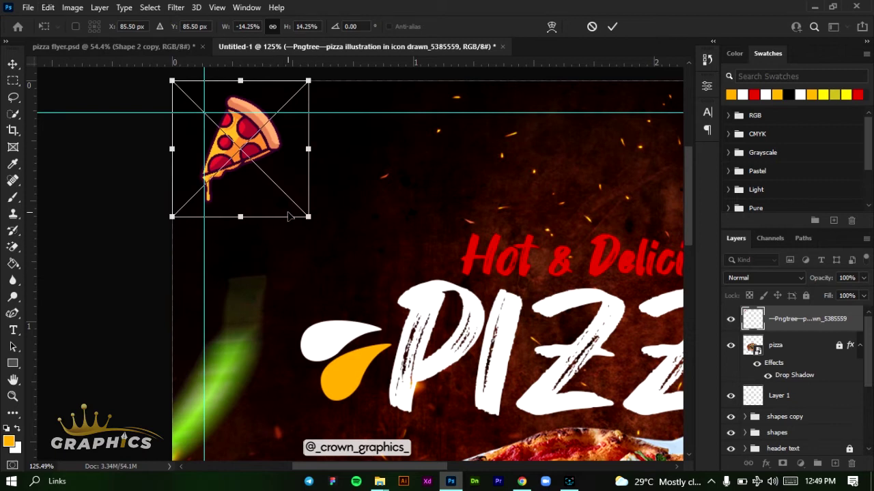
Step: Nudge the pizza slice just inside the upper and left margin guides, to X 90.50 px and Y 110.50 px, and commit the placement
left_click_drag(247, 161, 251, 172)
key("Down")
key("Down")
key("Down")
key("Down")
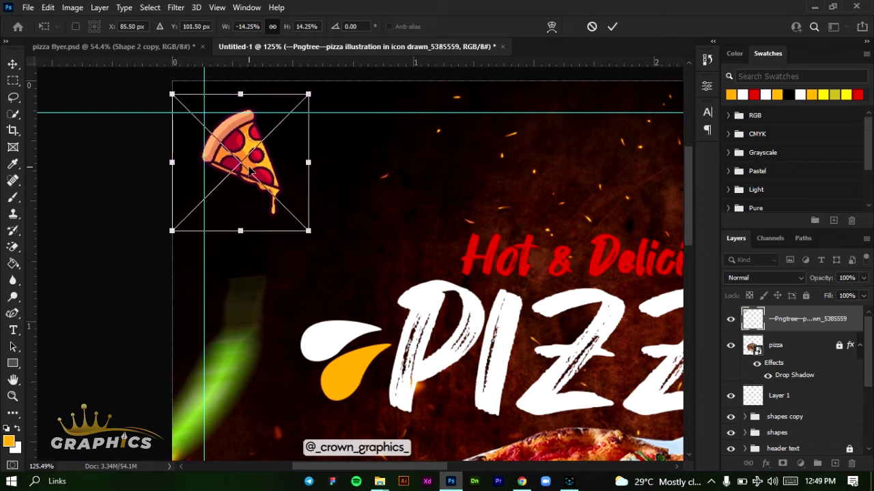
key("Down")
key("Down")
key("Down")
key("Down")
key("Down")
key("Down")
key("Down")
key("Down")
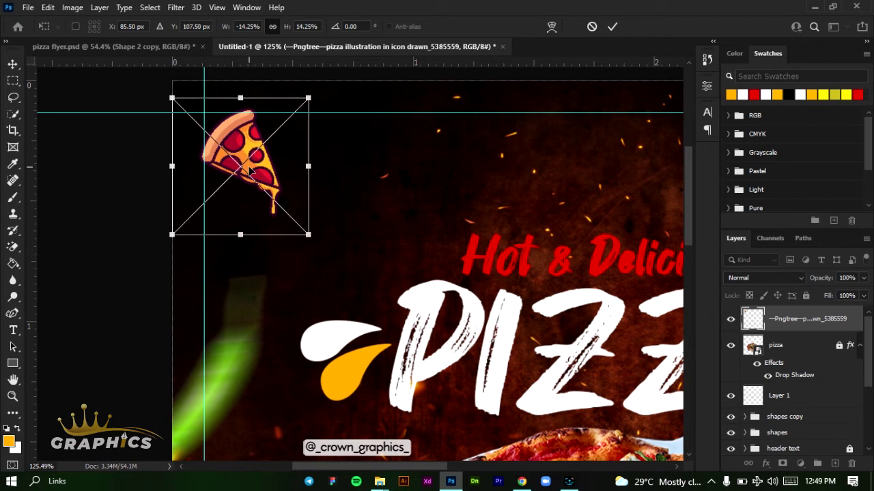
key("Down")
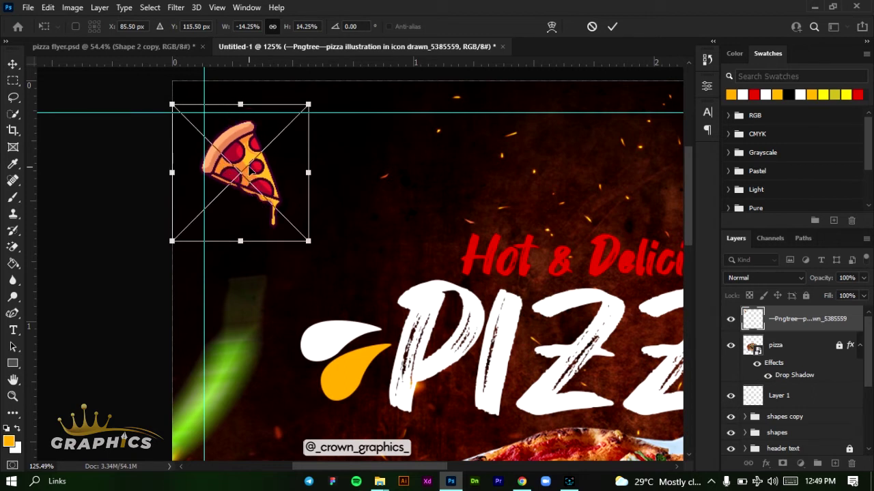
key("Up")
key("Up")
key("Up")
key("Up")
key("Up")
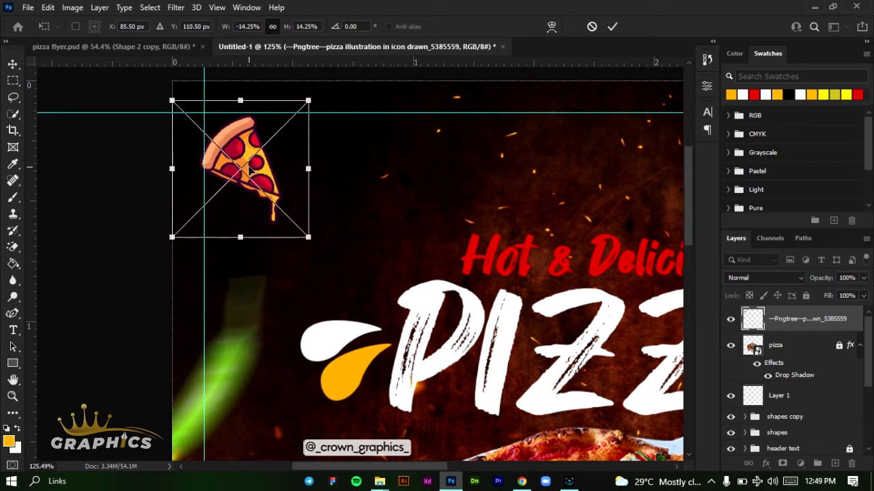
key("Right")
key("Right")
key("Right")
key("Right")
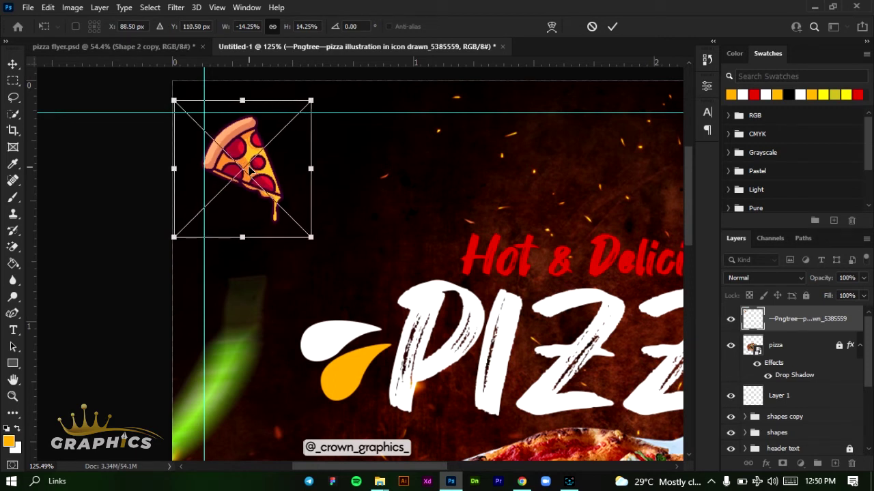
key("Right")
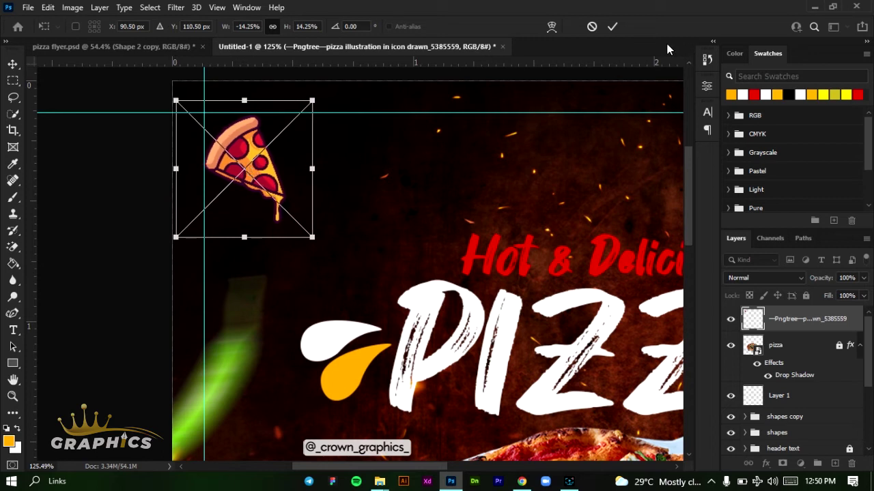
left_click(610, 26)
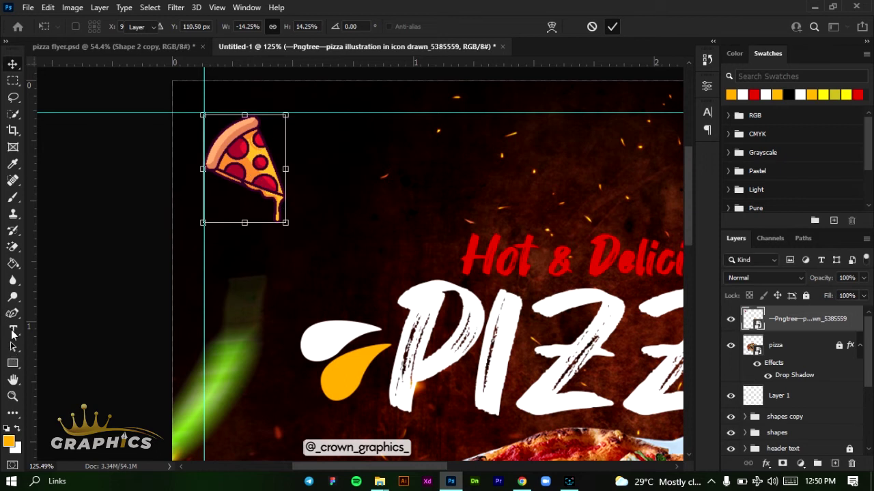
Step: Add a horizontal text layer reading "THUNDERBITE" over the pizza slice illustration and select it with the Move tool
left_click(12, 333)
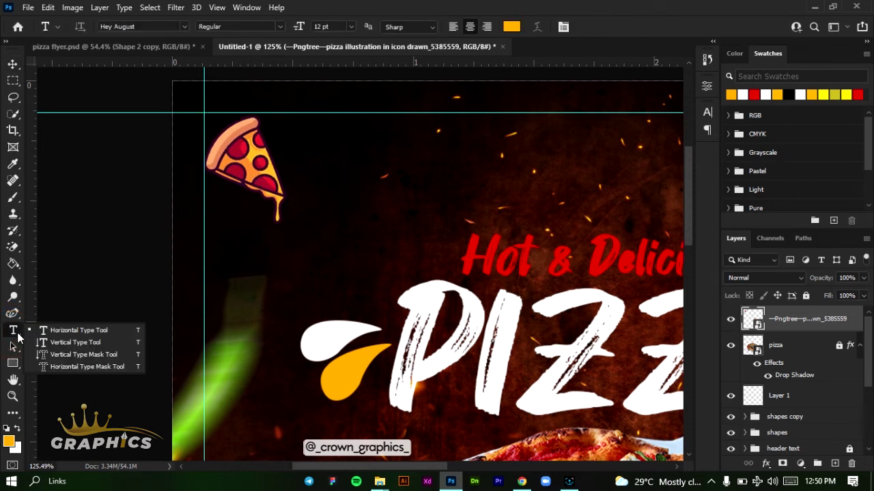
left_click(52, 333)
left_click(298, 138)
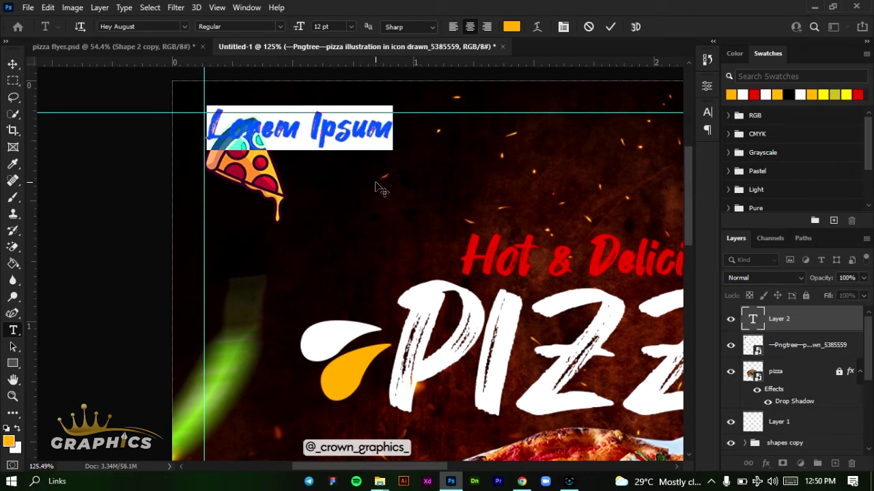
left_click(381, 190)
key("Right")
key("Right")
key("Right")
key("Right")
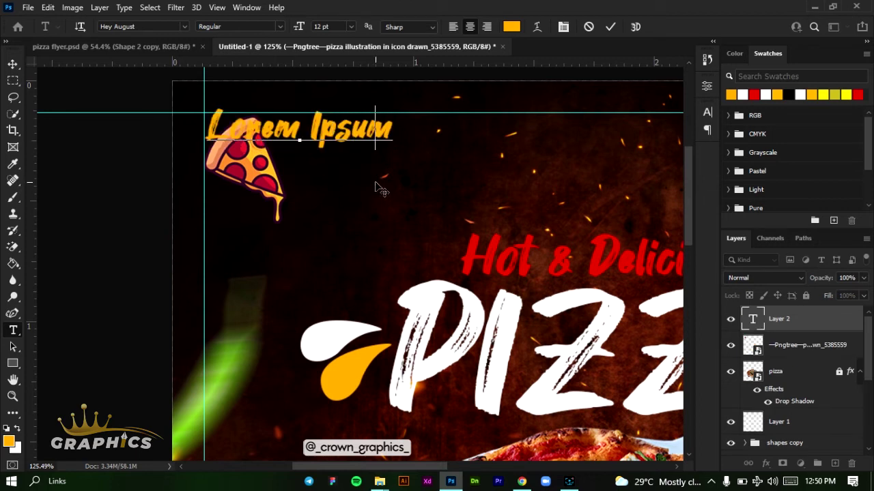
key("ctrl+a")
type("THUNDERBITE")
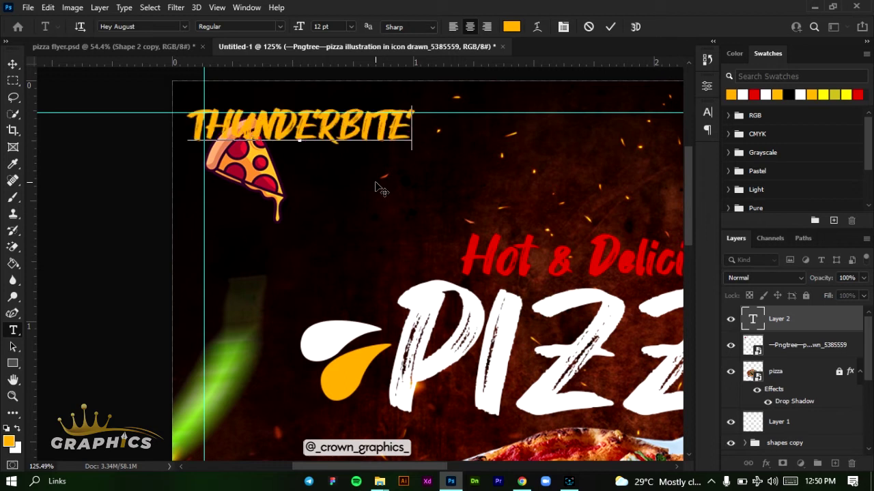
left_click(610, 26)
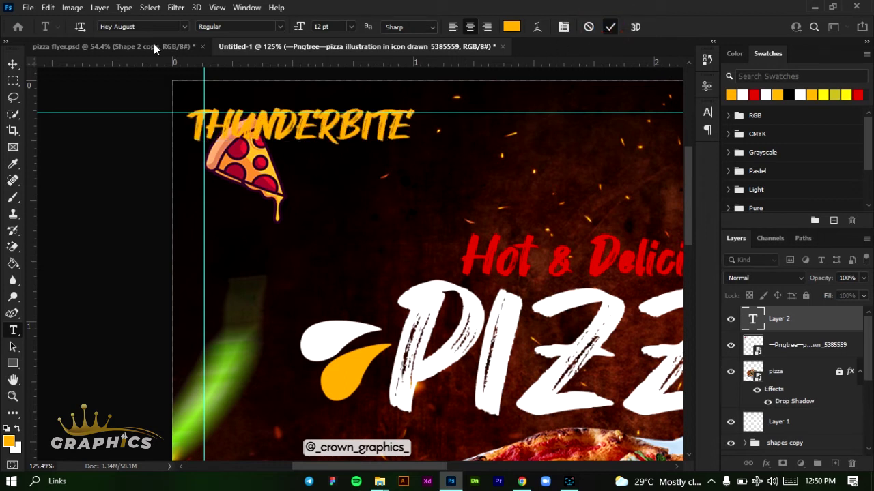
left_click(13, 65)
left_click(293, 140)
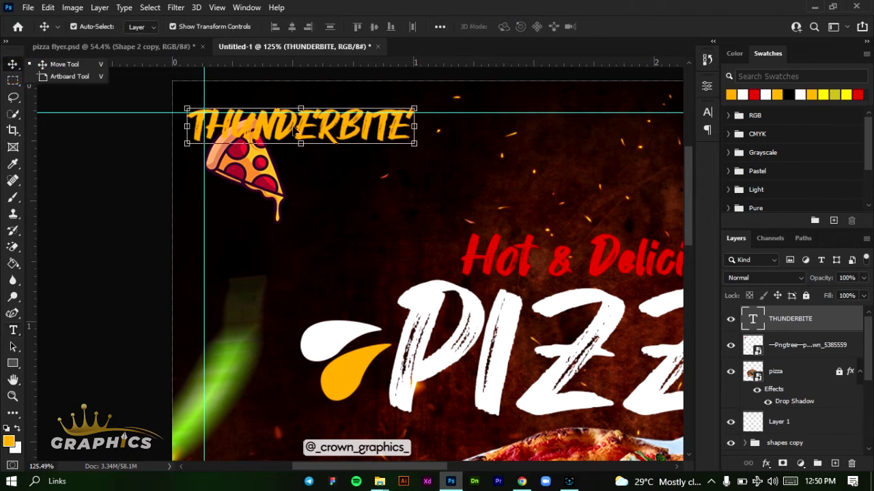
Step: Move the THUNDERBITE text beside the pizza slice illustration and scale it to 80.70%
left_click_drag(295, 131, 387, 159)
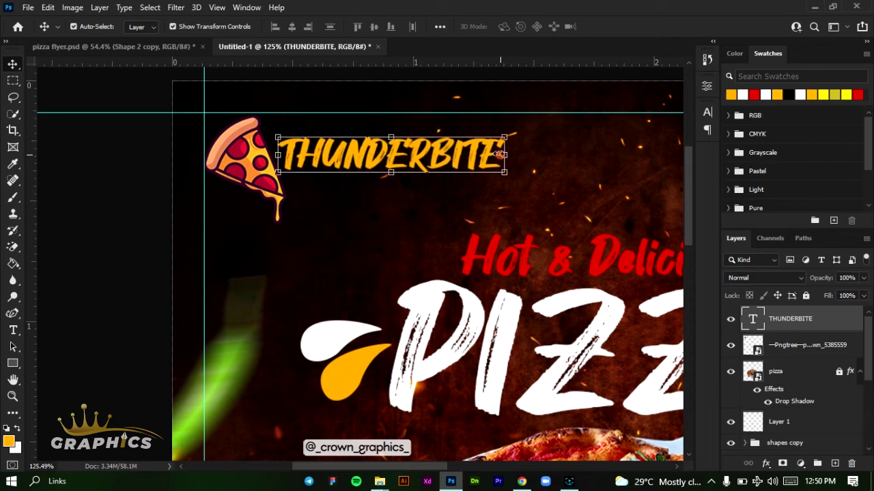
left_click_drag(502, 155, 457, 158)
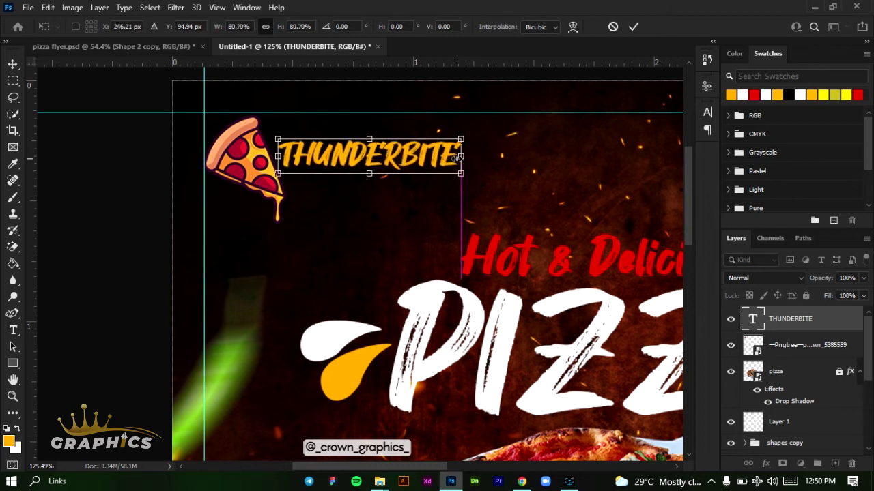
left_click(633, 26)
Step: Scale the pizza slice illustration to 12.23% and place it against the margin guides at X 81.65 px, Y 93.30 px
left_click(230, 137)
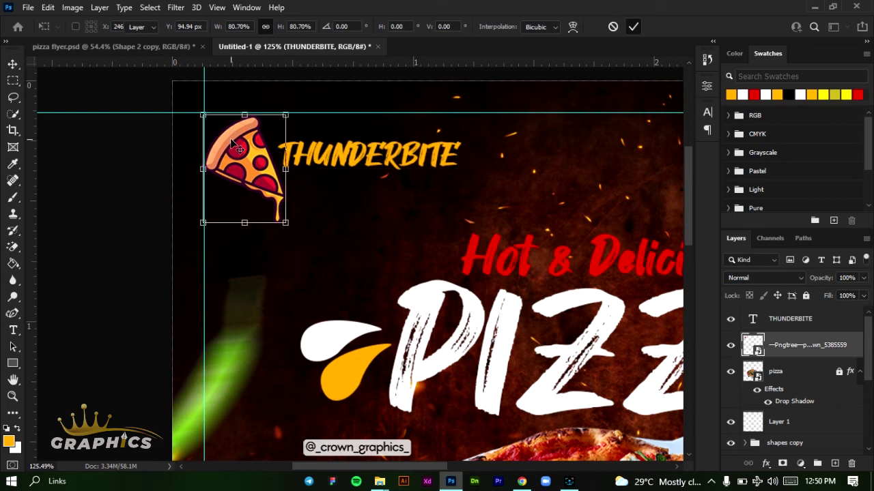
left_click_drag(284, 223, 277, 189)
left_click_drag(241, 138, 262, 167)
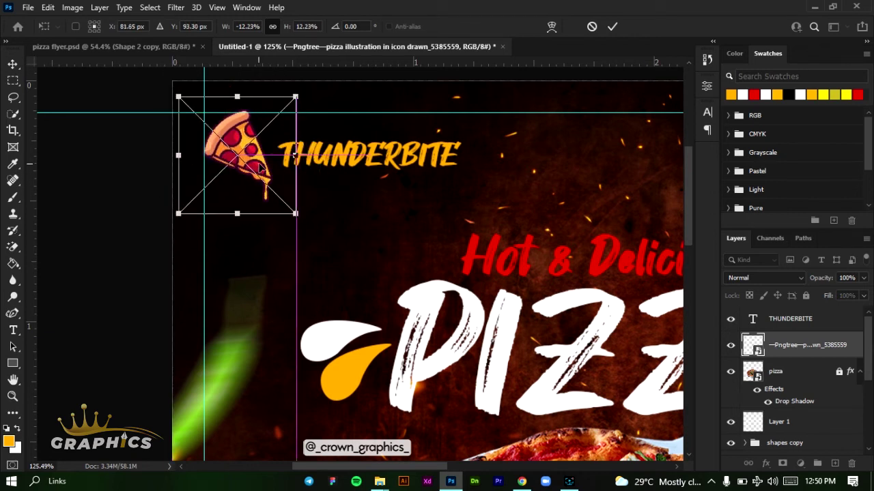
left_click(614, 26)
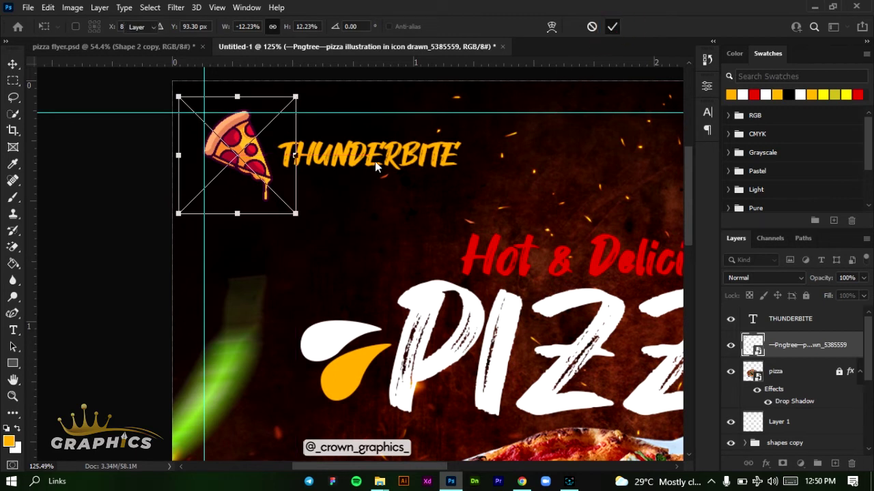
Step: Move the THUNDERBITE text up and closer to the resized pizza slice, then deselect it
left_click_drag(352, 158, 337, 146)
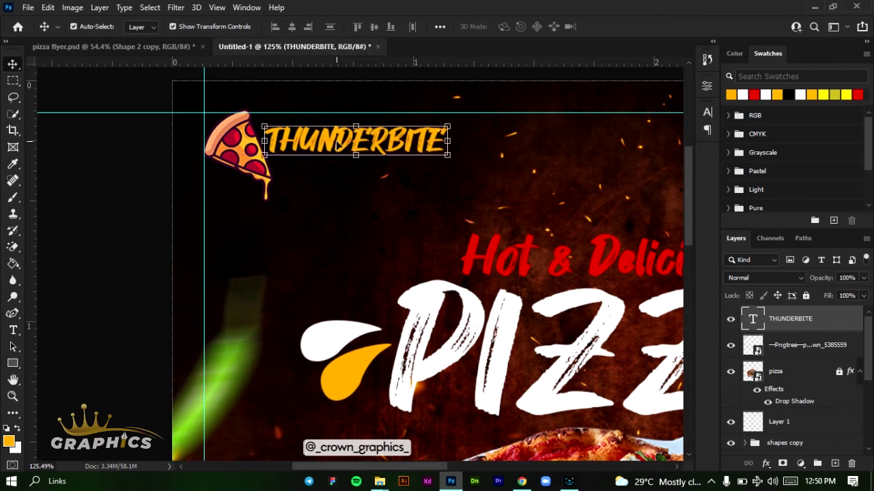
key("ctrl+0")
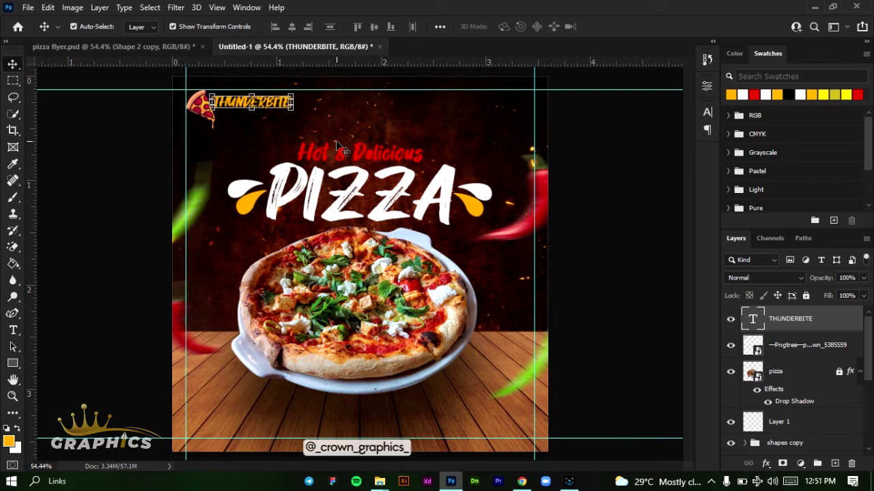
left_click(563, 198)
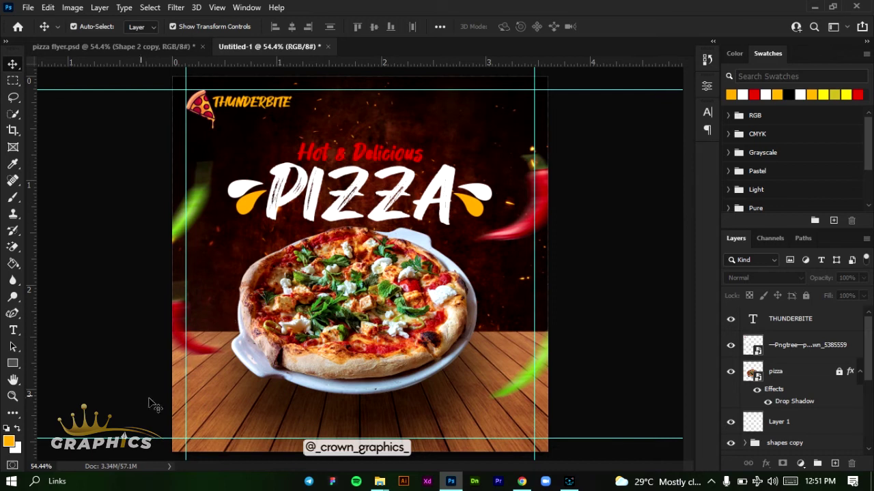
Step: Place the BG image from the SM FLYER folder into the flyer and shrink its cloud outline below the headline's right-hand leaf accent
mouse_move(380, 481)
left_click(327, 434)
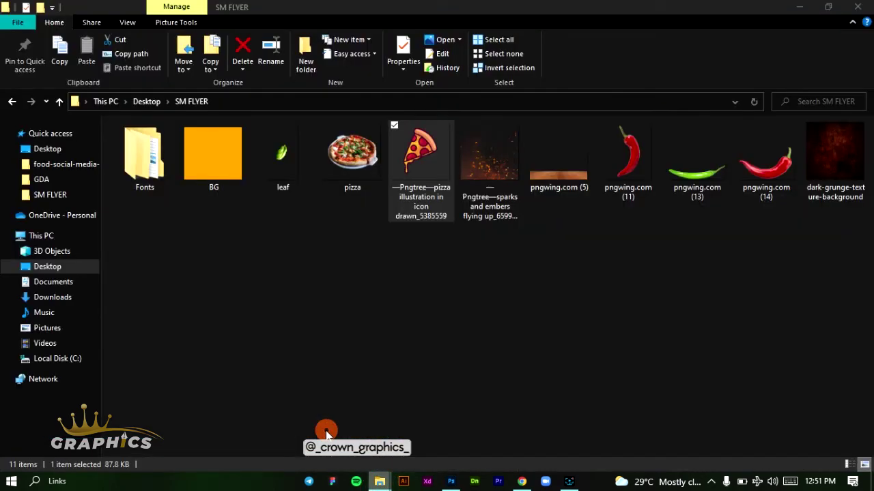
left_click(217, 158)
key("super+Down")
left_click_drag(225, 160, 348, 421)
left_click_drag(297, 407, 269, 403)
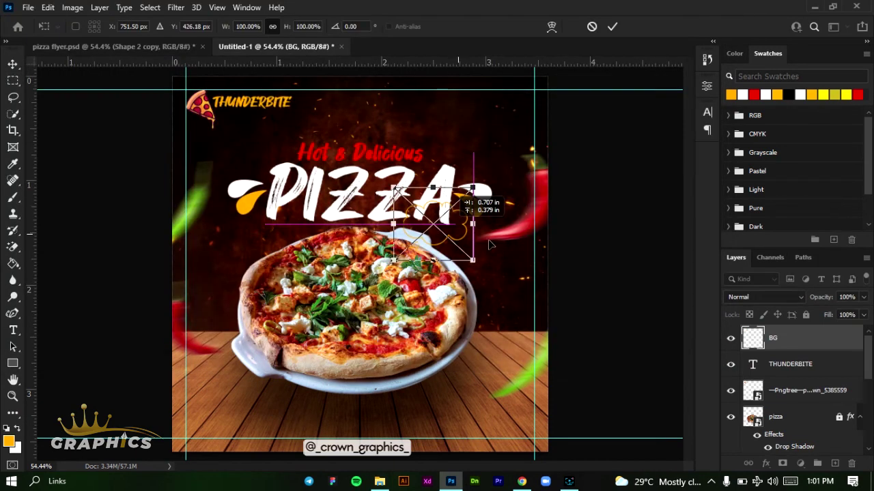
mouse_move(493, 251)
left_mouse_down()
mouse_move(498, 236)
mouse_move(484, 247)
left_mouse_up()
left_click(612, 27)
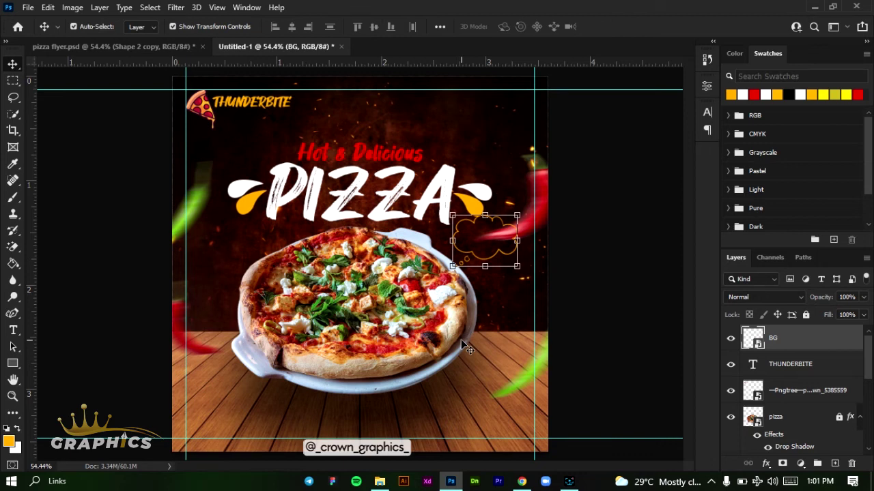
Step: Nudge the cloud outline down and to the right so it sits beside the pizza, near the right margin guide
key("shift+Down")
key("shift+Down")
key("shift+Down")
key("shift+Down")
key("shift+Right")
key("shift+Down")
key("shift+Right")
key("shift+Right")
key("shift+Right")
key("shift+Right")
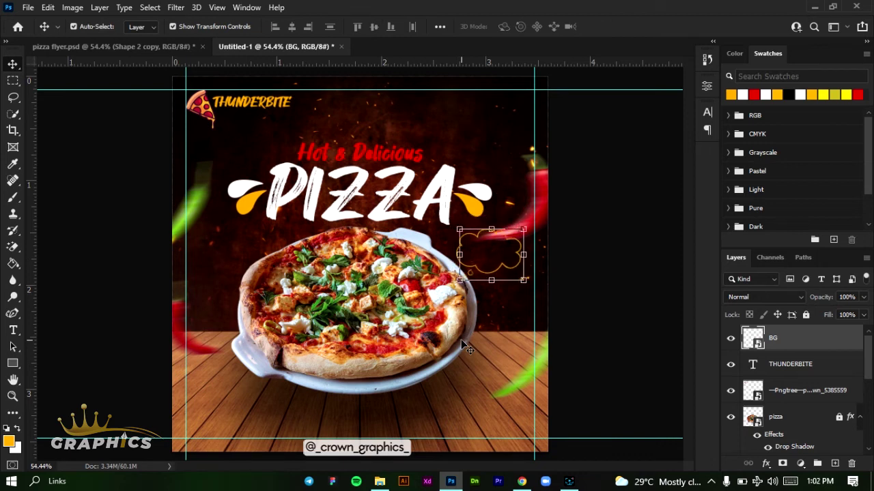
key("shift+Down")
key("shift+Down")
key("shift+Down")
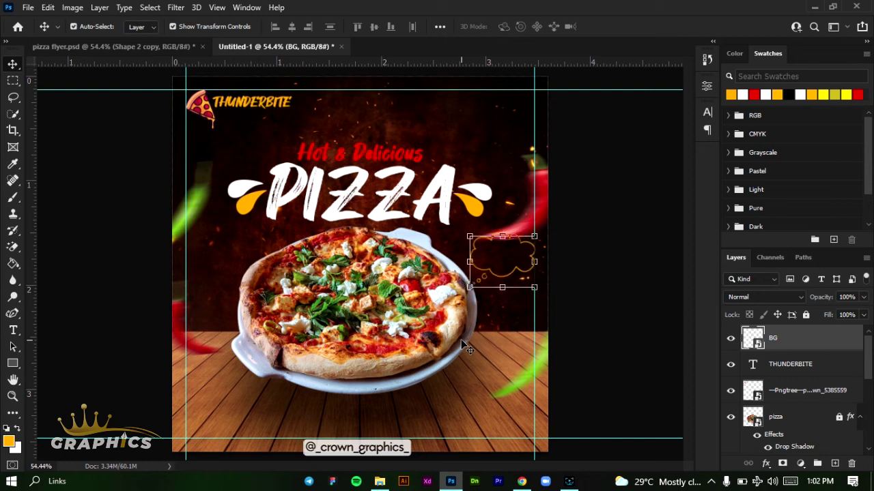
key("shift+Right")
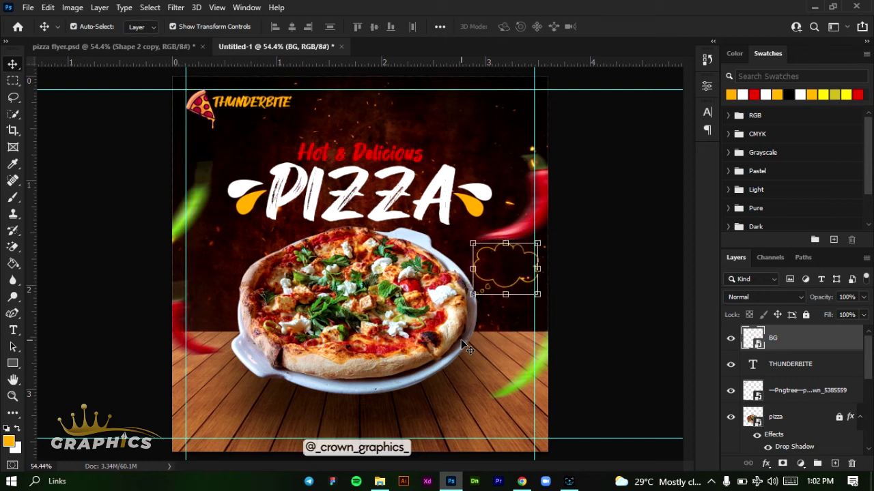
Step: Add a two-line text layer reading "50&" and "Off" in Hey August, 12 pt, below the pizza
left_click(13, 330)
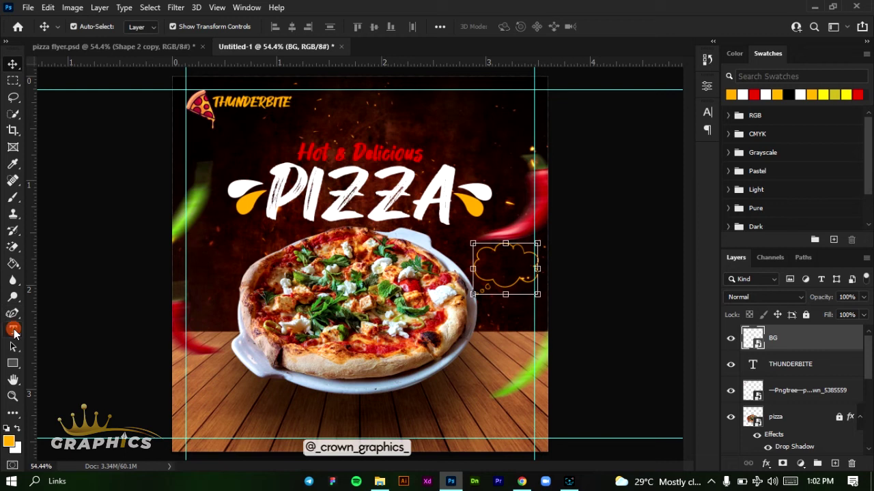
left_click(346, 417)
left_click(347, 415)
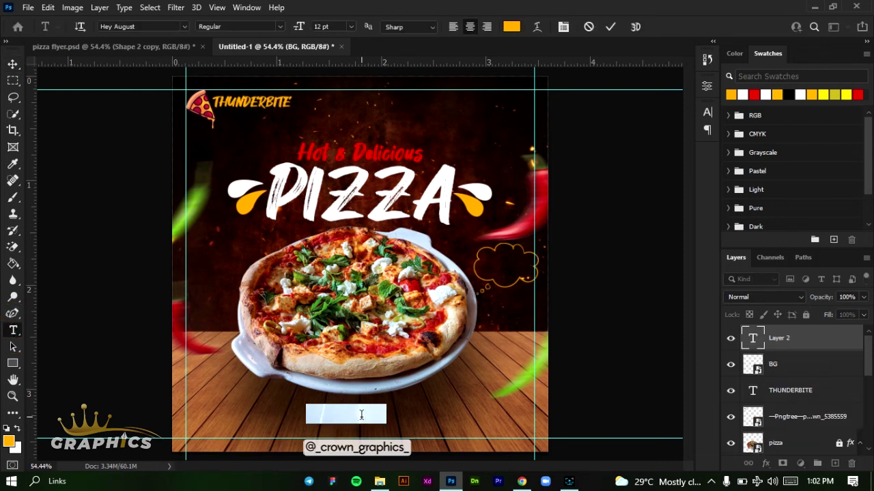
type("508")
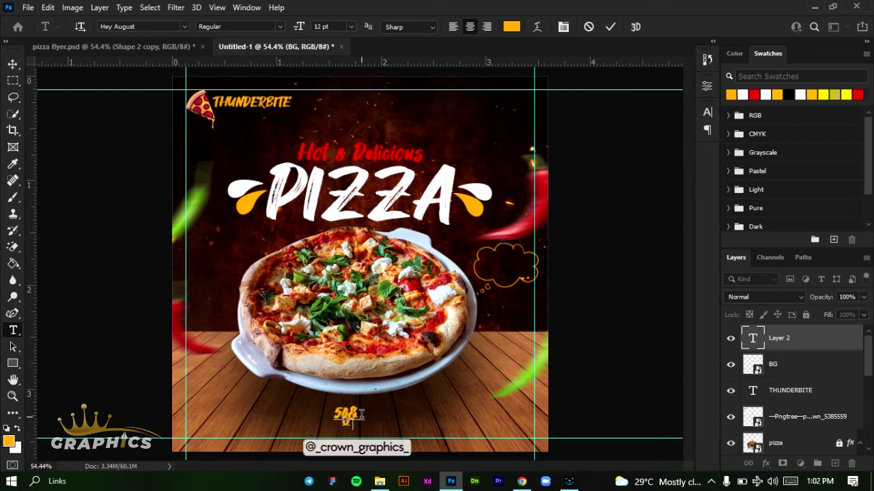
type("OFF")
key("ctrl")
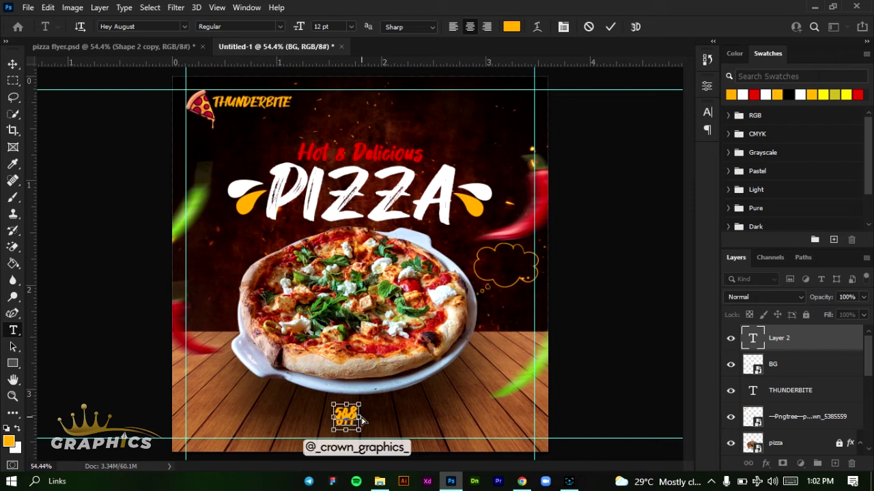
Step: Recolour both lines of the offer text to near-white #fefdfa and move the text inside the cloud outline
key("ctrl+a")
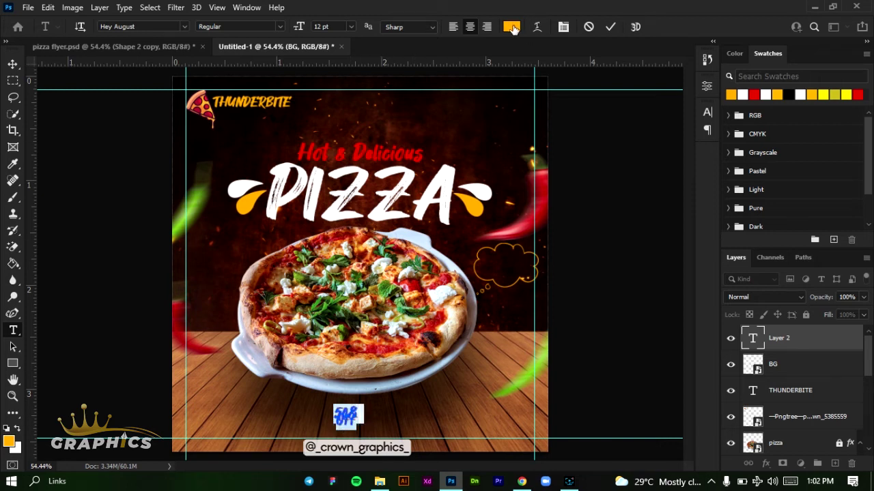
left_click(512, 28)
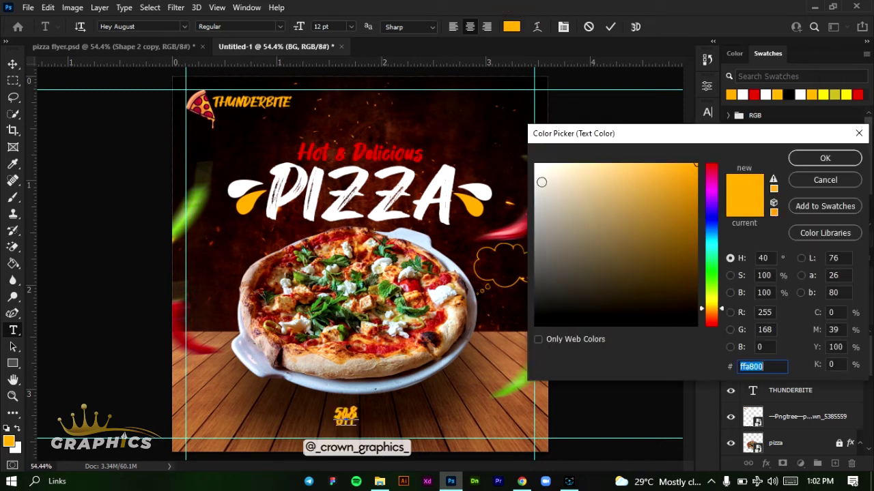
left_click(537, 164)
left_click(536, 164)
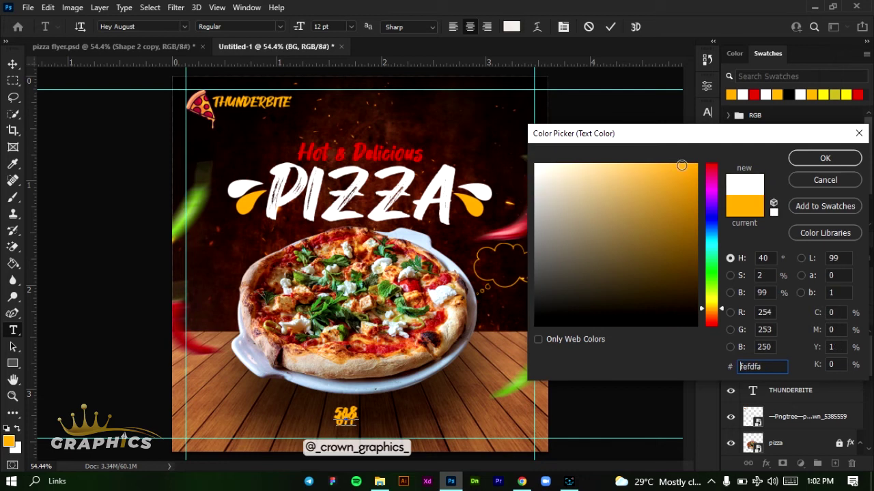
left_click(806, 159)
left_click_drag(348, 430, 511, 290)
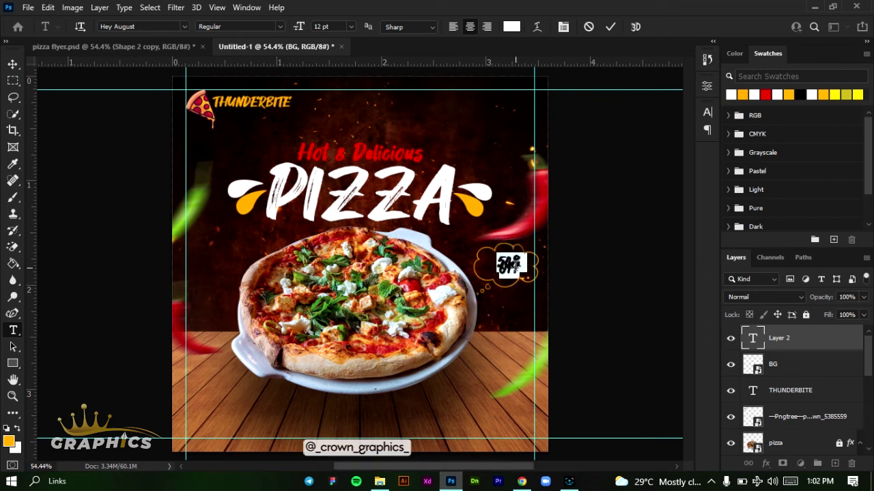
Step: Set the leading of both lines of the offer text to 10 pt
scroll(506, 294, "up", 6)
scroll(512, 290, "up", 1)
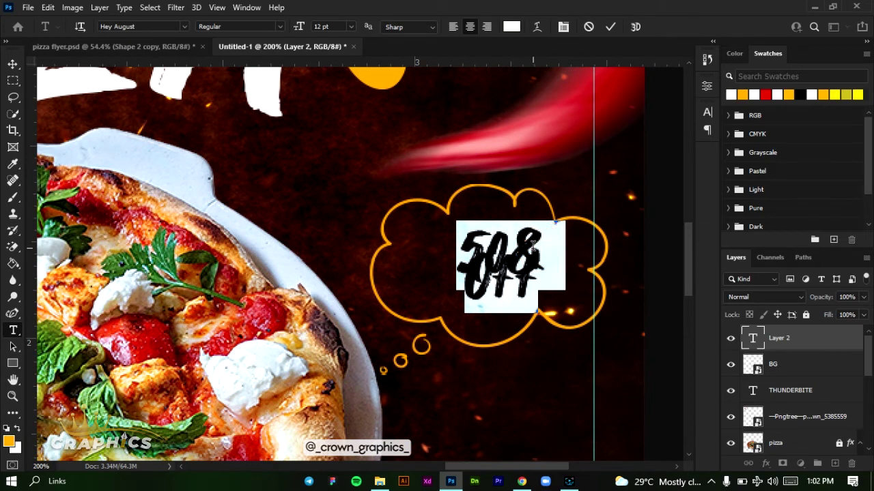
left_click(512, 252)
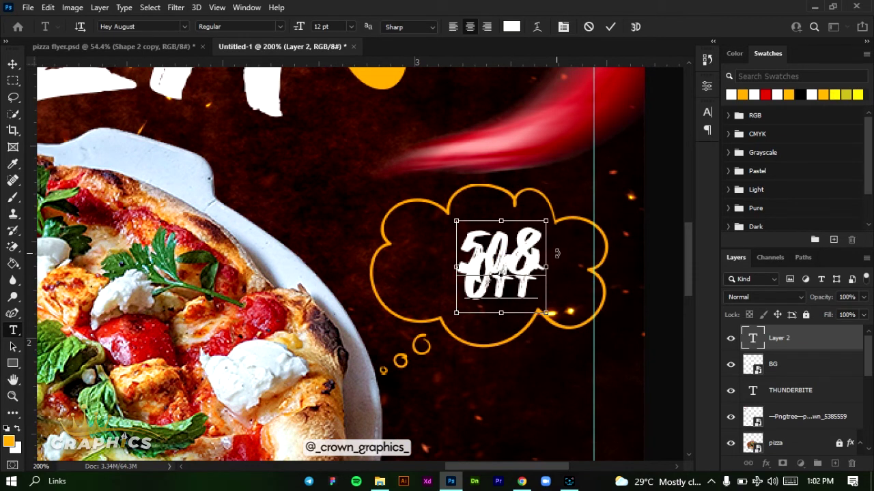
key("ctrl+a")
left_click(706, 114)
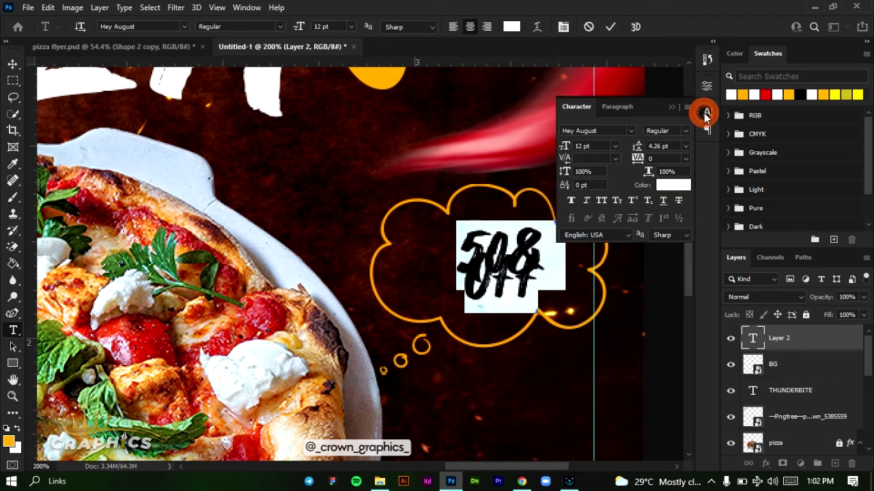
left_click(685, 146)
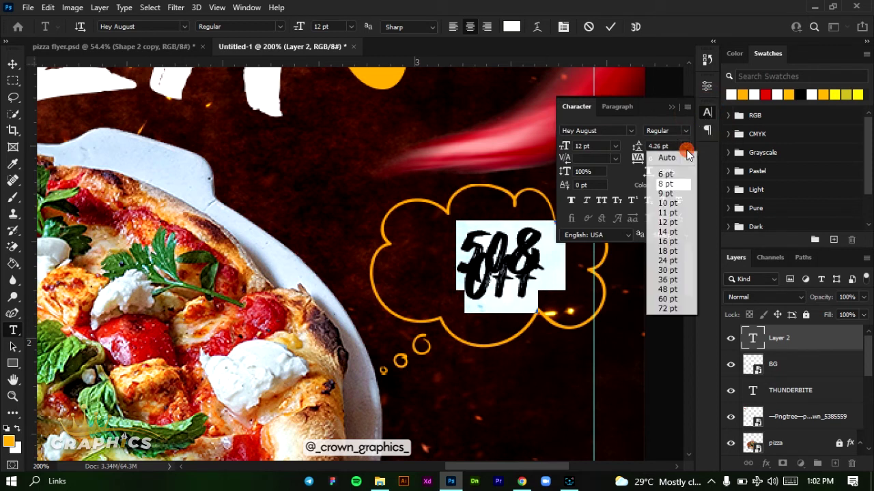
left_click(667, 213)
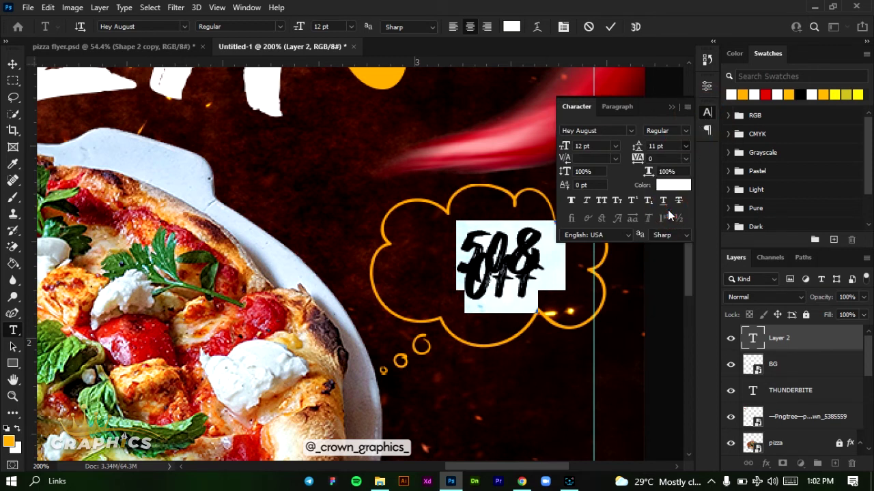
left_click(685, 146)
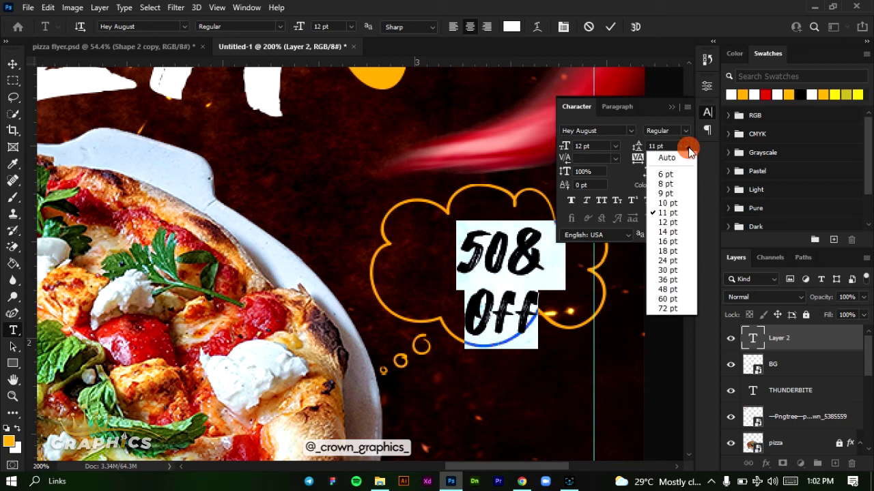
left_click(674, 205)
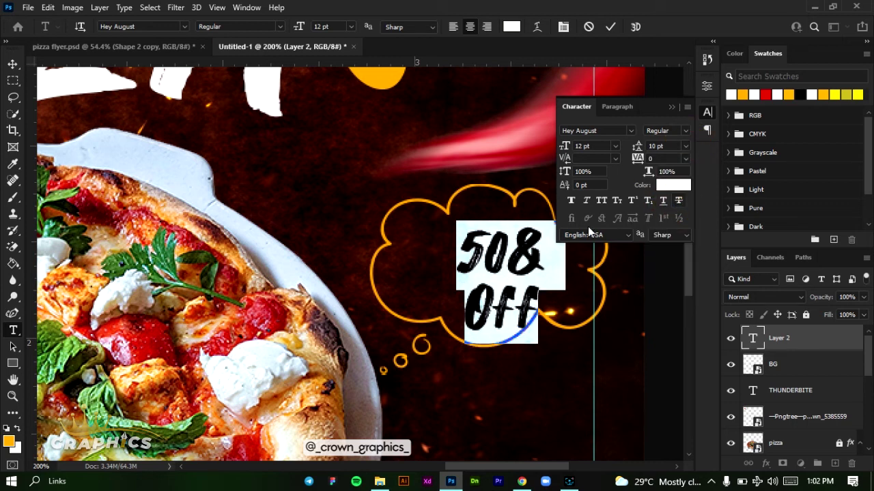
Step: Colour the word "Off" with the orange swatch and commit the text edit
left_click_drag(536, 293, 465, 295)
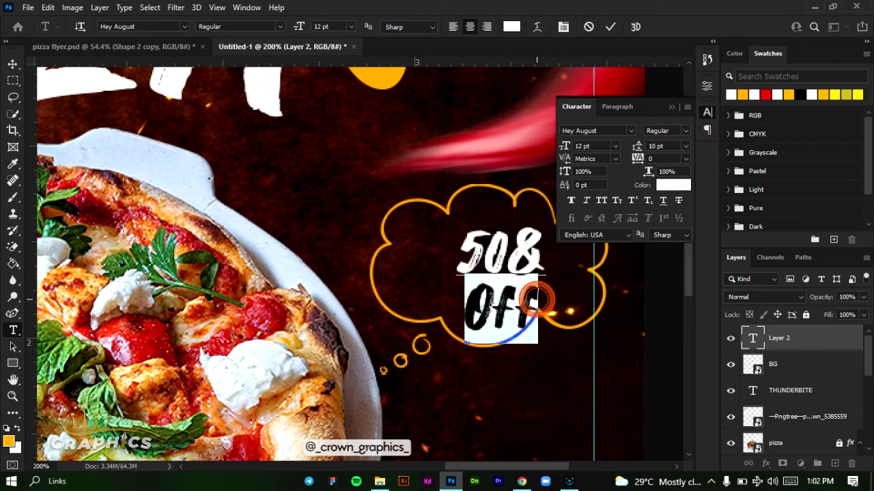
left_click(682, 187)
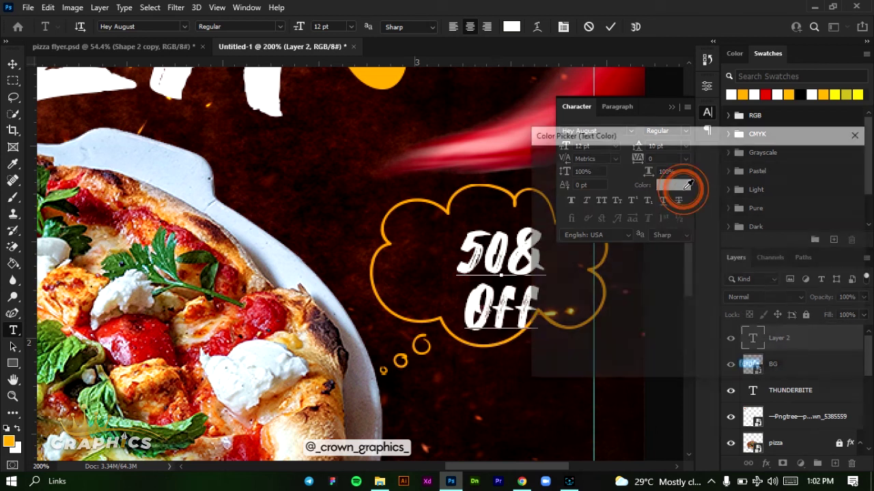
left_click(858, 134)
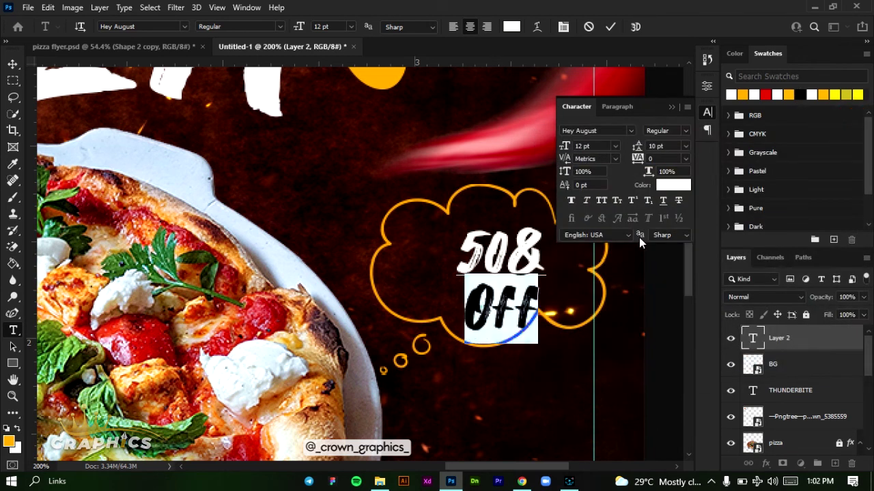
left_click(743, 94)
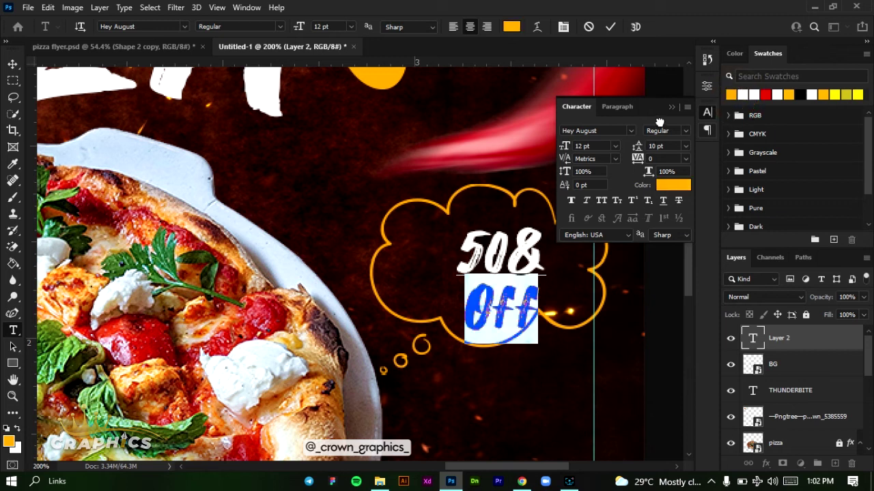
left_click(609, 27)
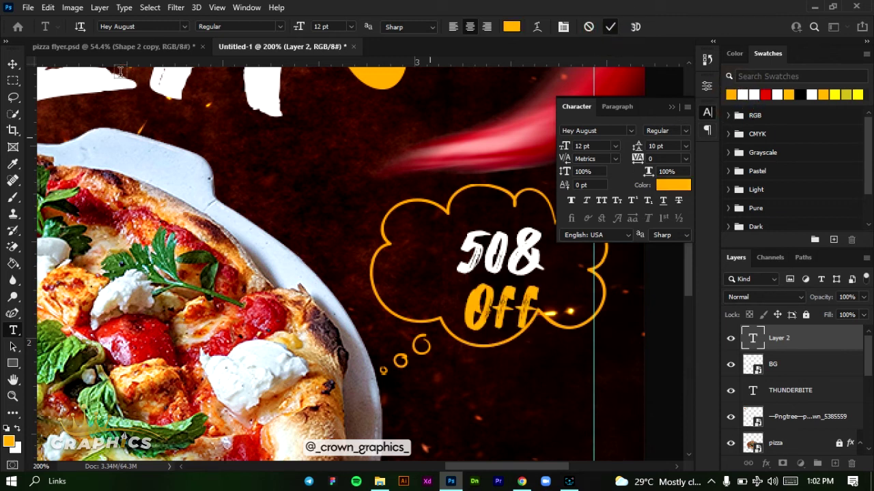
Step: Replace the "&" in the offer text's first line with a percent sign so it reads "50%"
left_click_drag(468, 251, 539, 252)
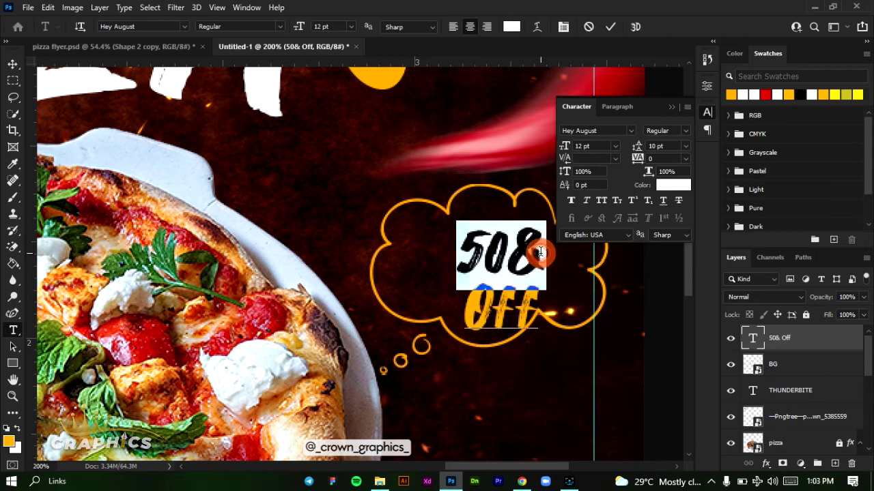
left_click(545, 249)
key("BackSpace")
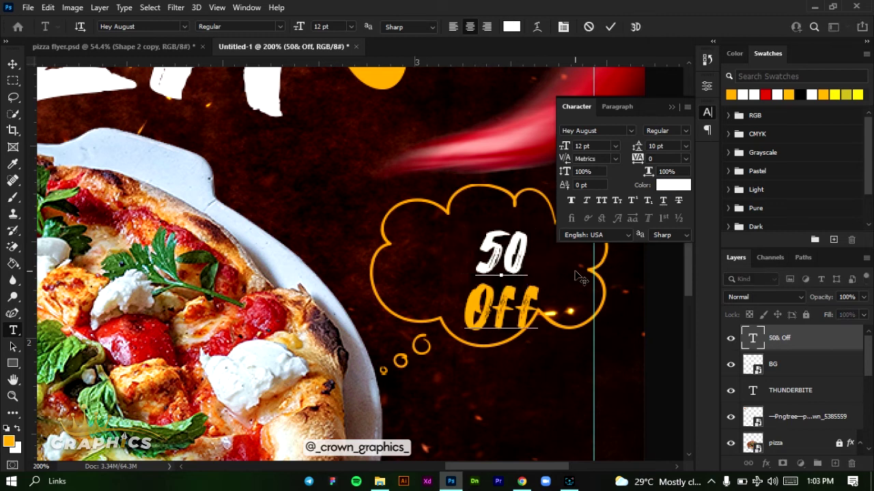
type("%")
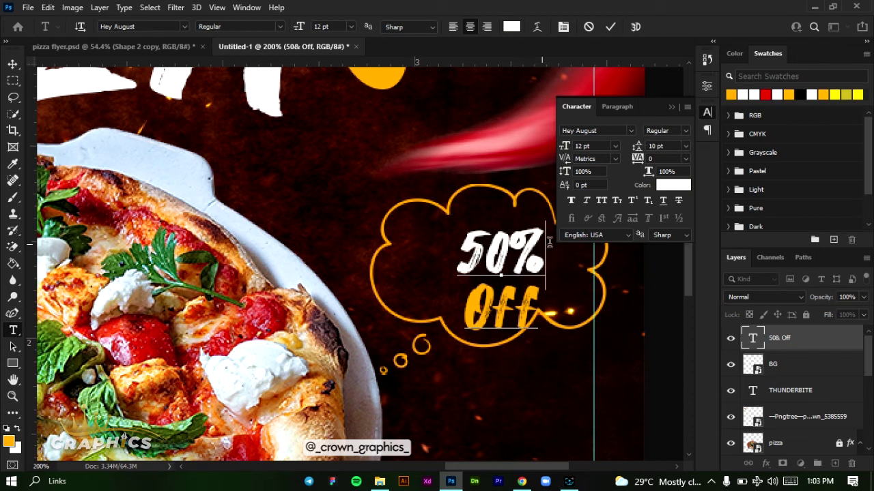
Step: Set the font size of "50%" to 14 pt and commit the text edit
key("shift+Left")
key("shift+Left")
key("shift+Left")
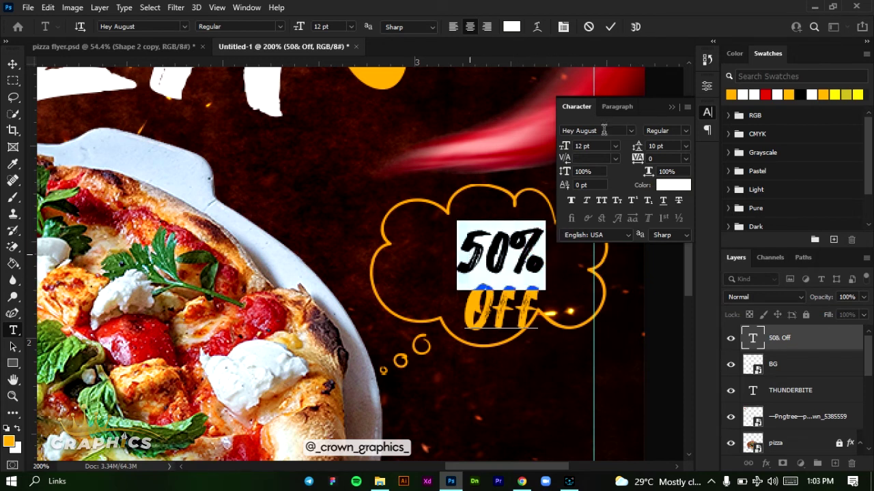
left_click(614, 146)
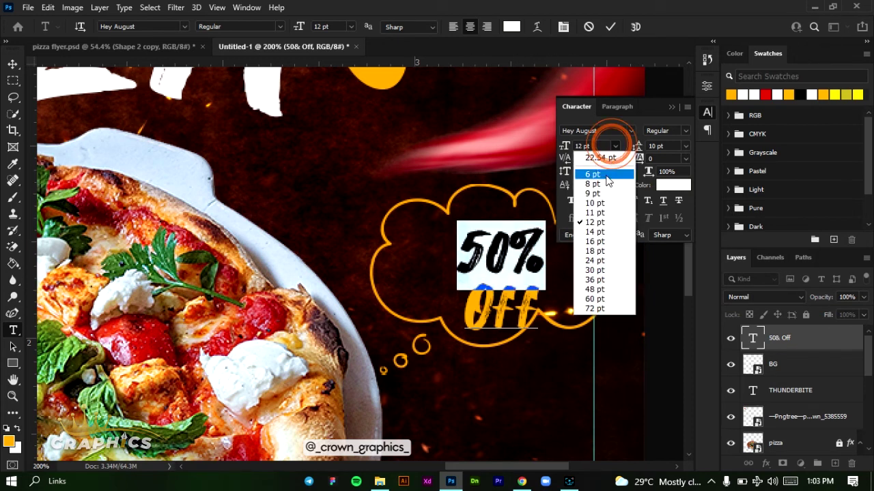
left_click(597, 235)
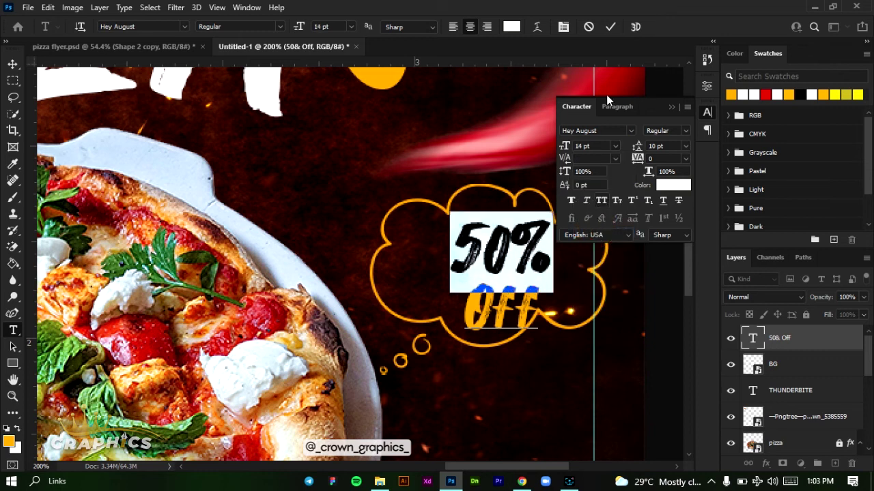
left_click(610, 27)
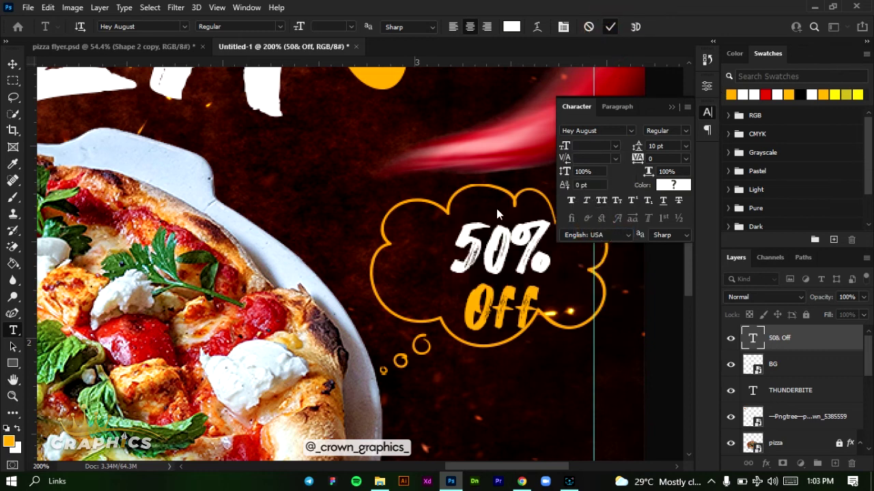
Step: Collapse the character settings and shift the offer text slightly up and left to centre it inside the cloud outline
left_click(12, 63)
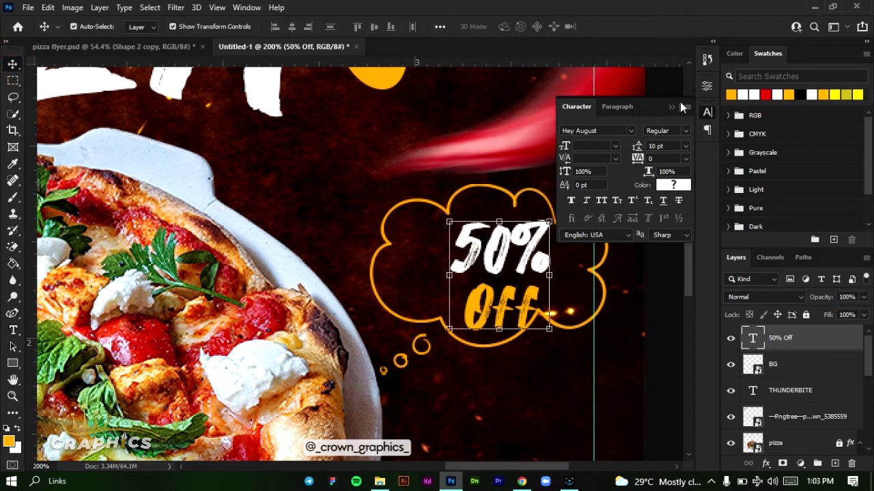
left_click(670, 106)
left_click_drag(502, 265, 486, 254)
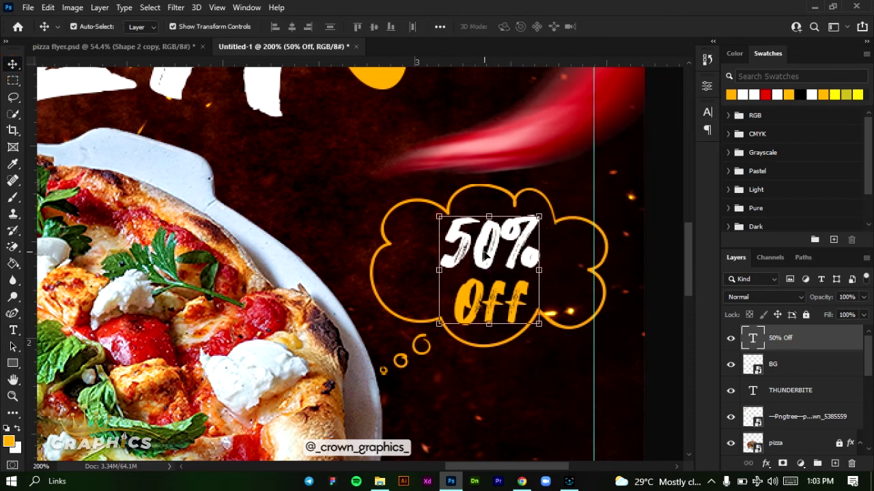
Step: Add a two-line text layer reading "24/7" and "Hours Delivery" in Hey August, 12 pt, at the flyer's lower-left corner
scroll(331, 253, "down", 5)
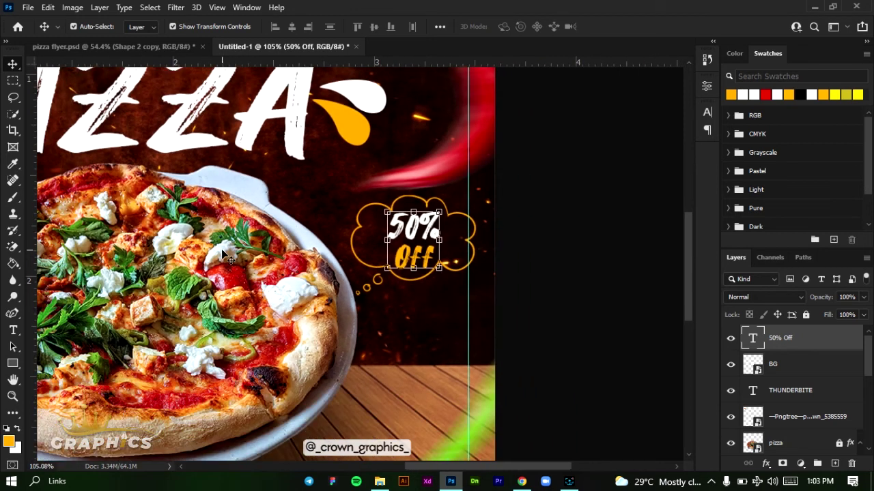
scroll(223, 251, "down", 4)
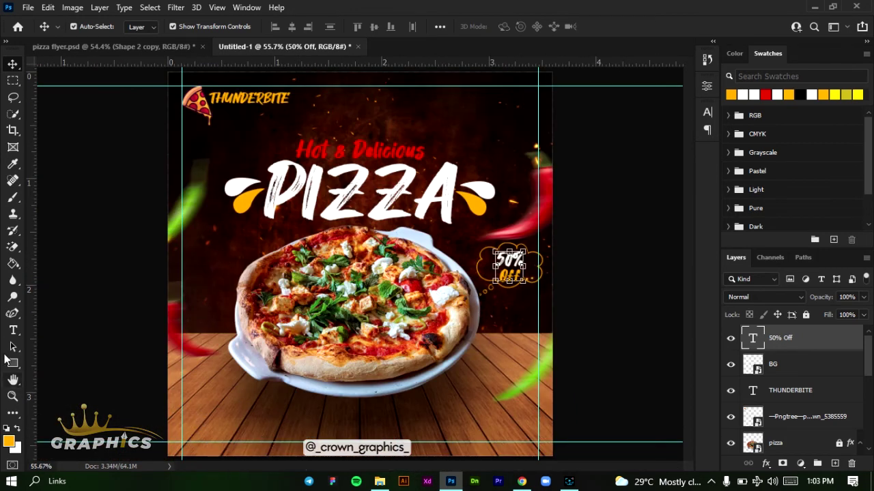
right_click(15, 332)
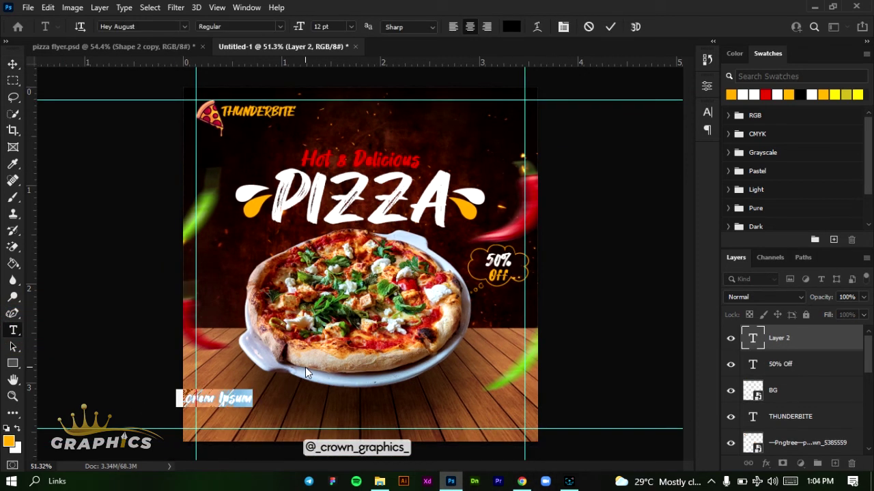
key("Right")
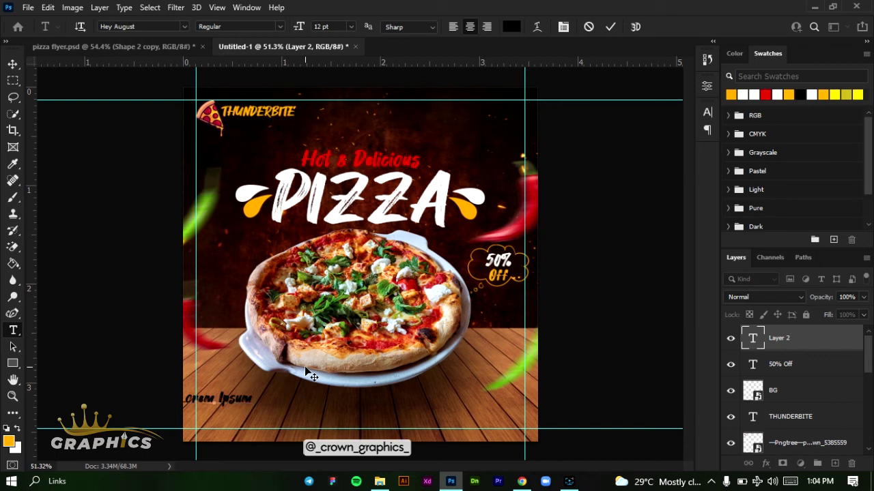
key("ctrl+a")
type("4")
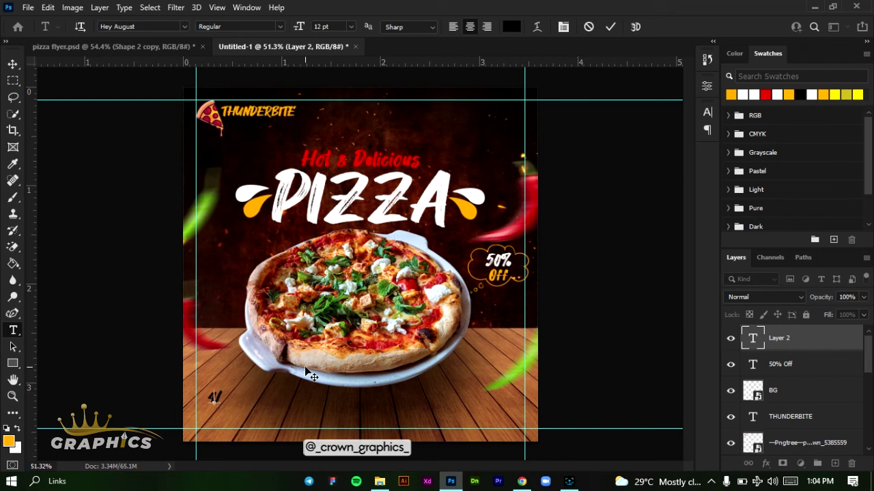
type("/7")
key("Return")
type("Hours")
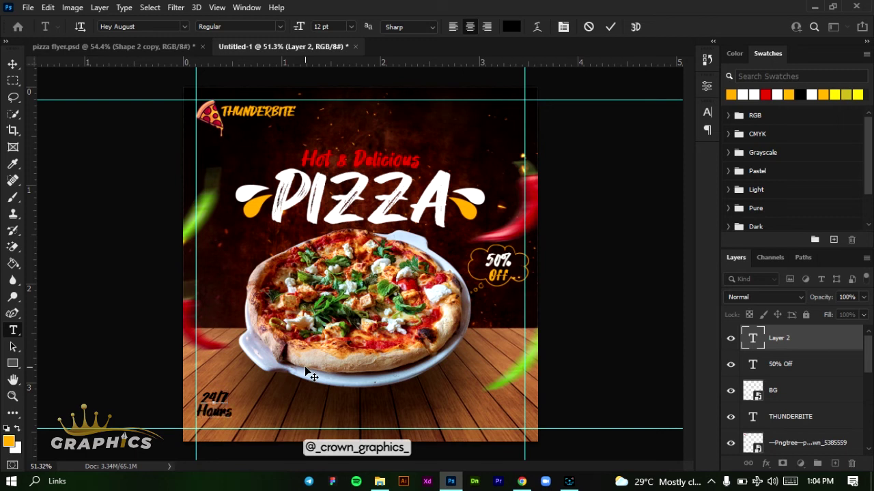
type(" De")
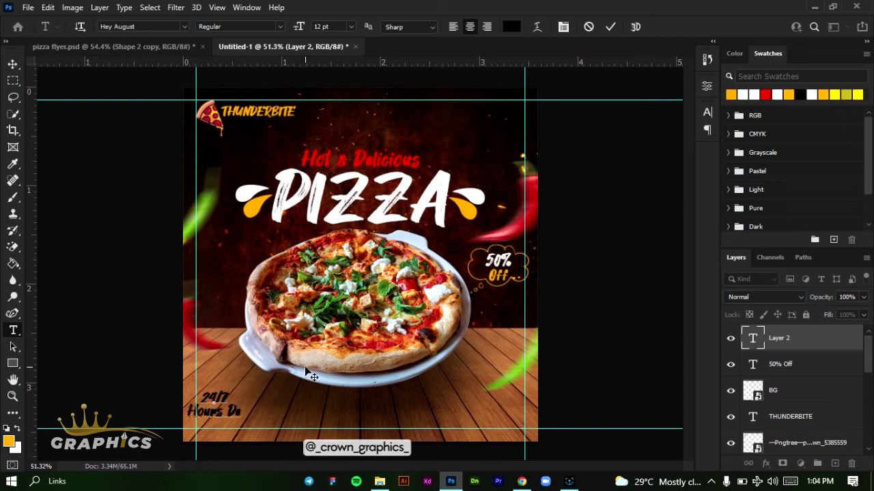
type("li")
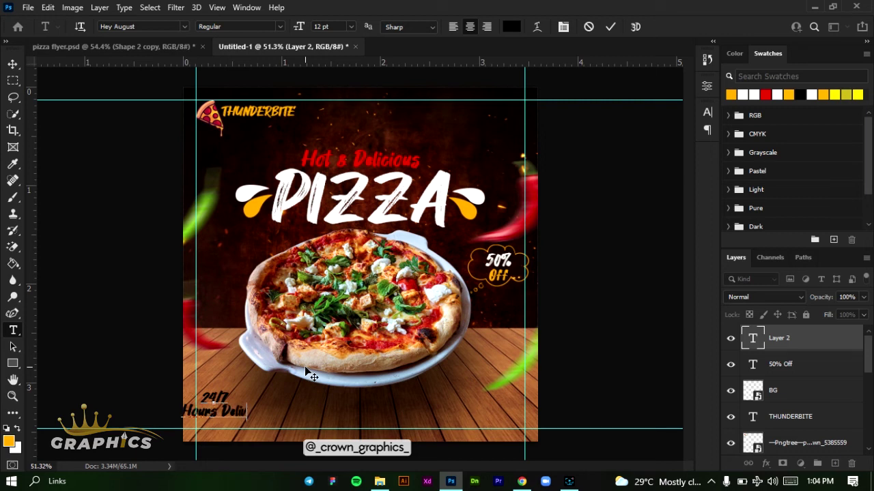
type("ver")
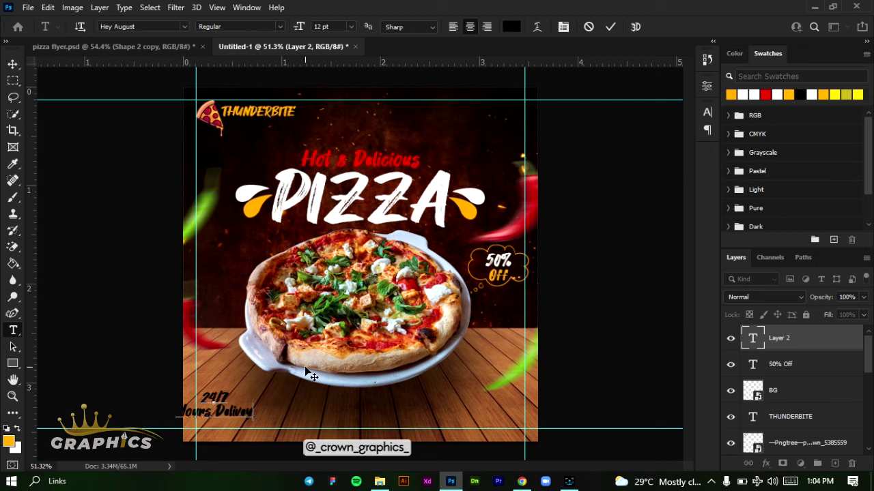
type("y")
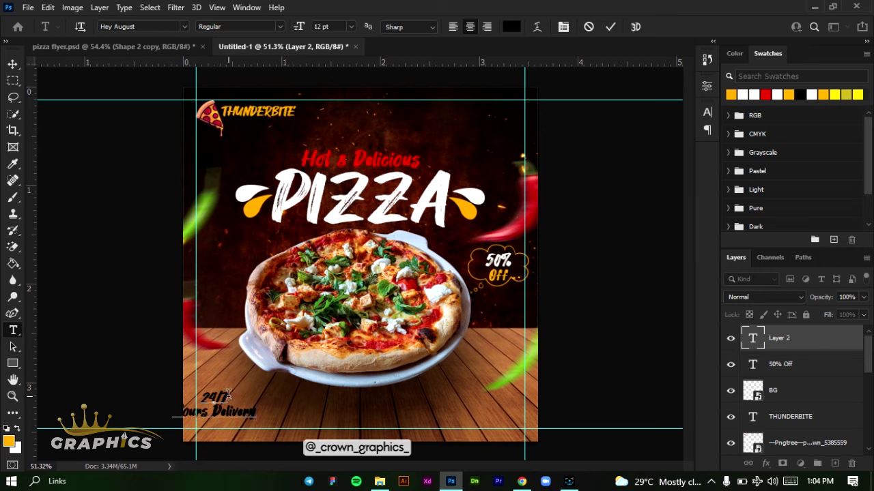
Step: Recolour the "24/7" line of the delivery text to white
left_click_drag(229, 395, 196, 398)
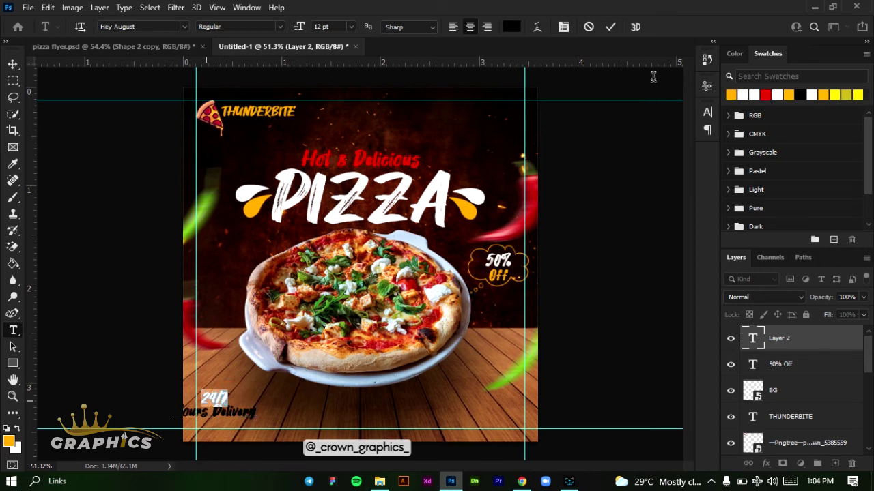
left_click(507, 28)
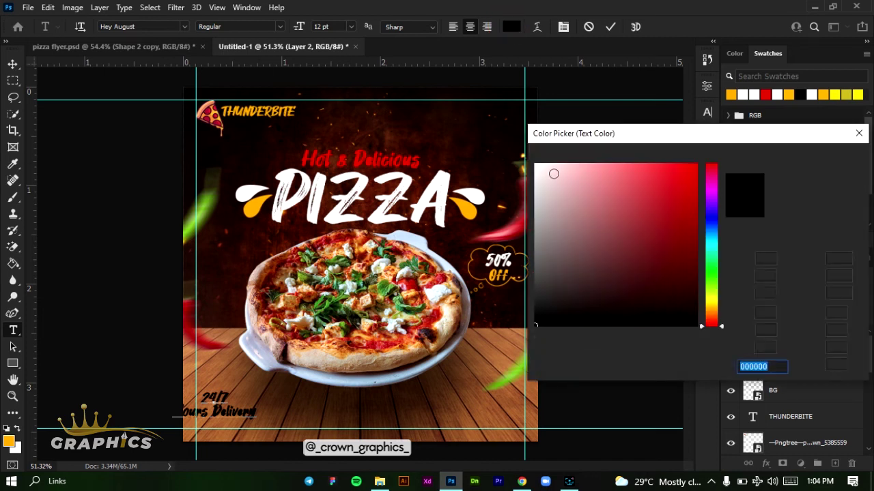
left_click(540, 163)
left_click(536, 164)
left_click(847, 159)
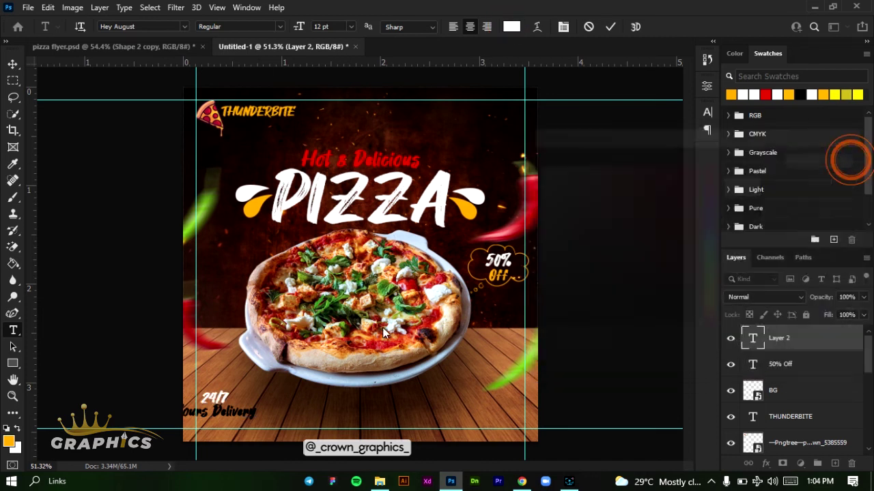
Step: Colour "Hours Delivery" with the orange swatch and move the text block inside the flyer's lower-left margin guides
left_click(258, 410)
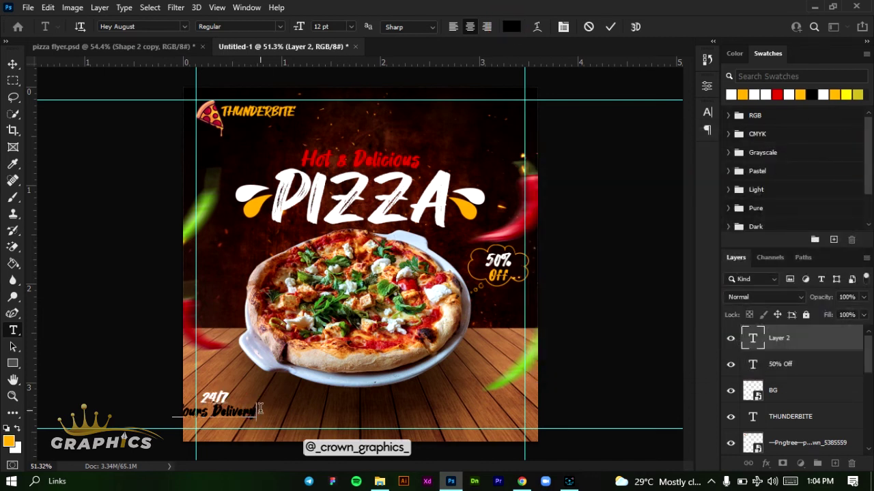
triple_click(260, 409)
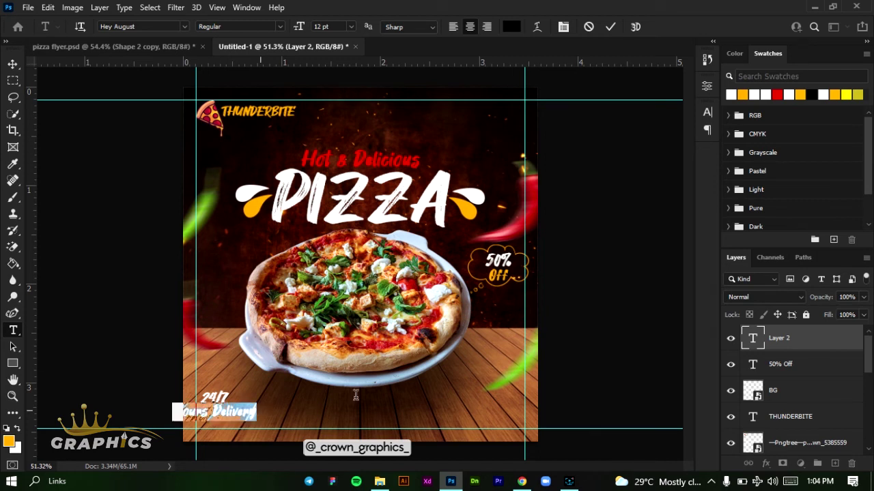
left_click(743, 97)
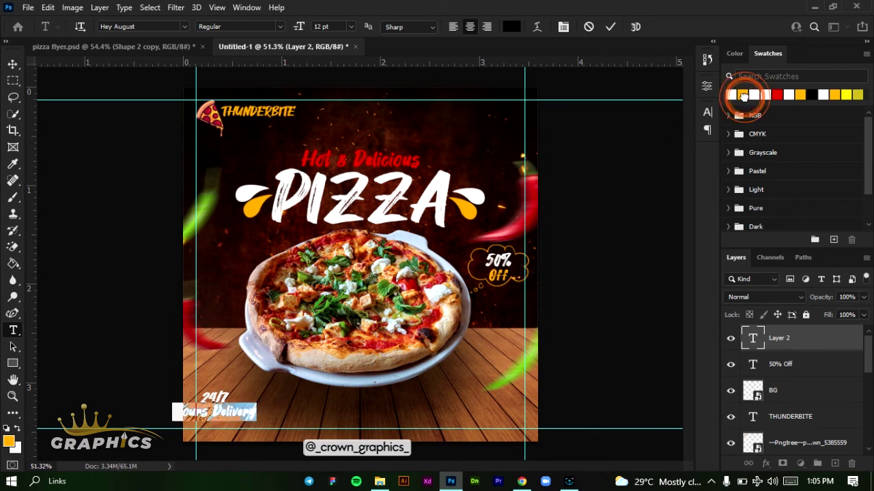
left_click(608, 27)
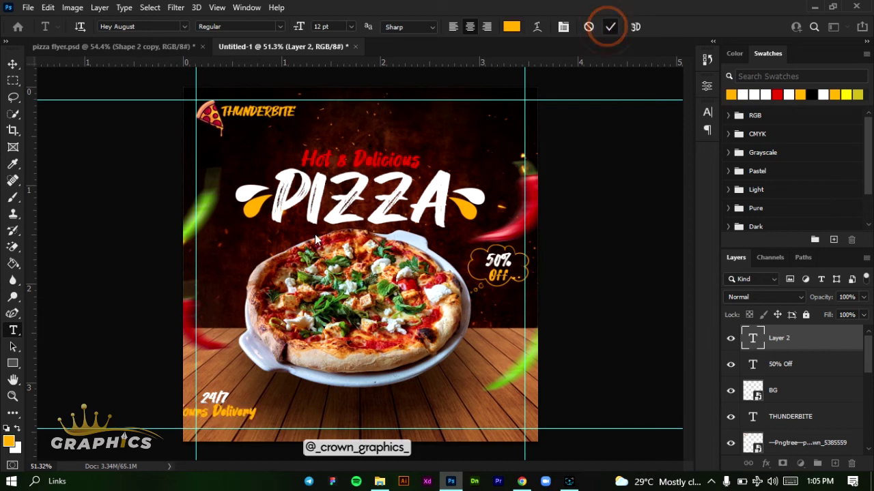
left_click(12, 64)
left_click_drag(221, 410, 245, 421)
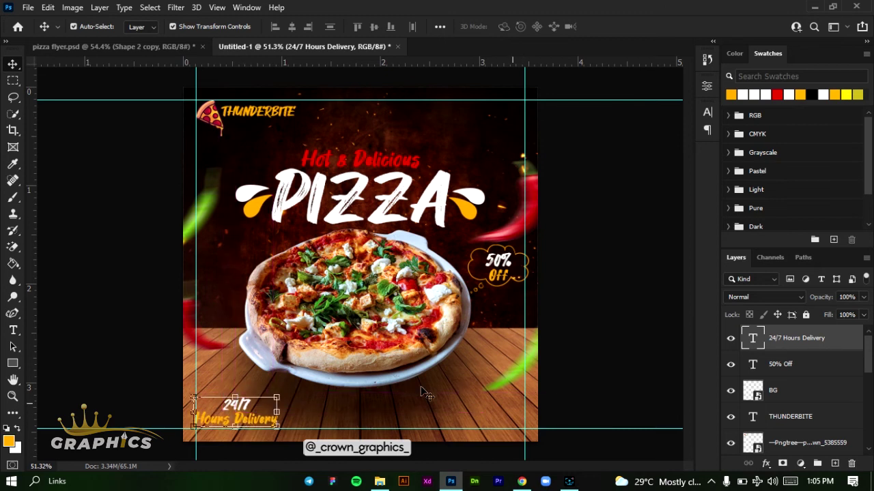
Step: Set the horizontal type font to Montserrat Bold with the "24/7 Hours Delivery" layer selected
left_click(13, 332)
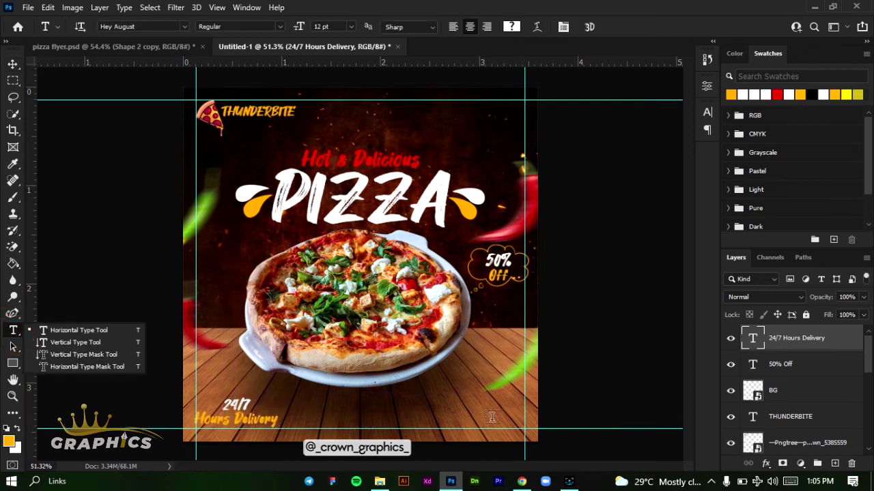
left_click(95, 327)
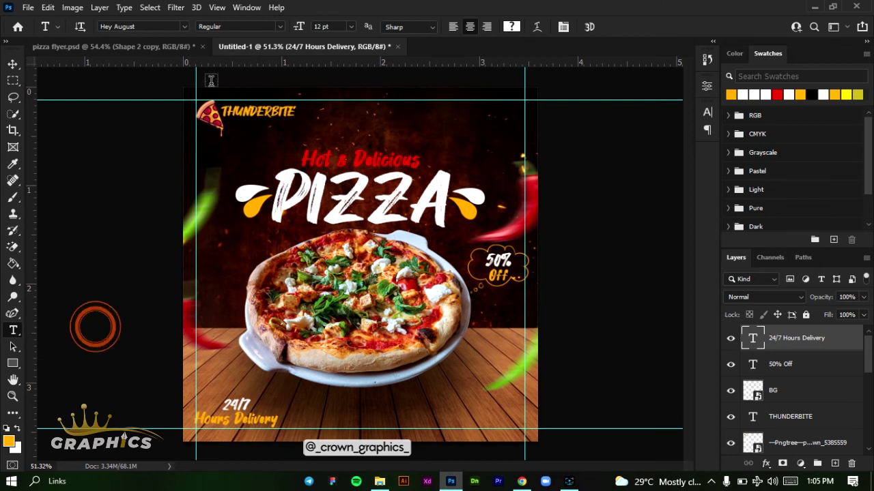
left_click(159, 28)
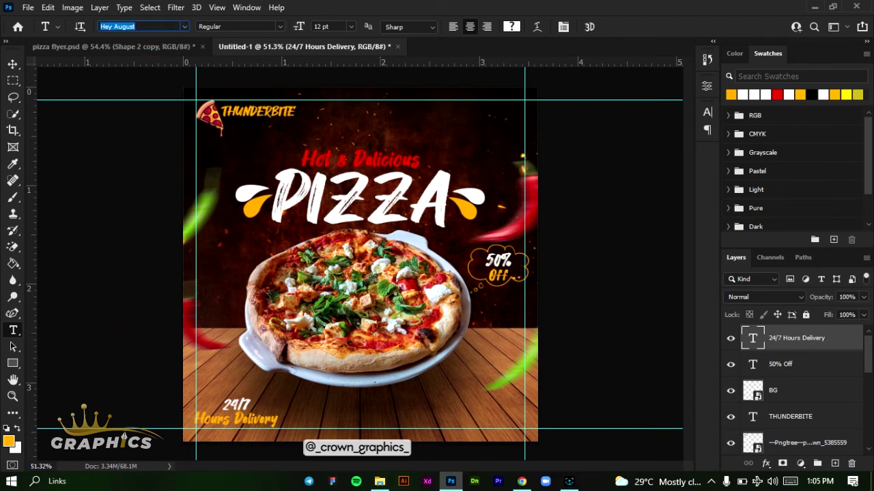
type("m")
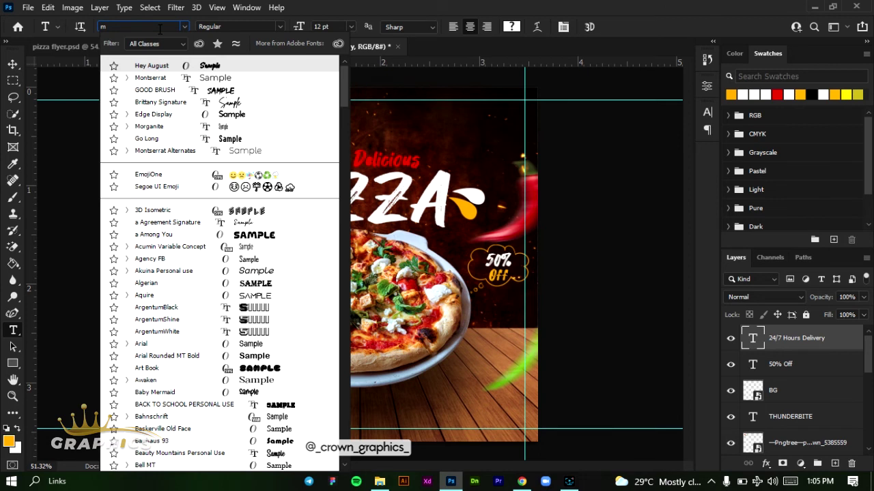
type("ontserrat")
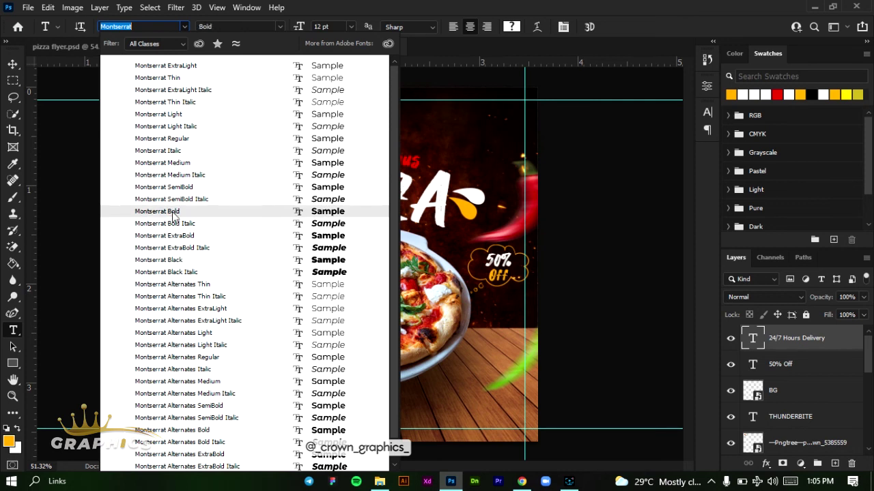
left_click(173, 212)
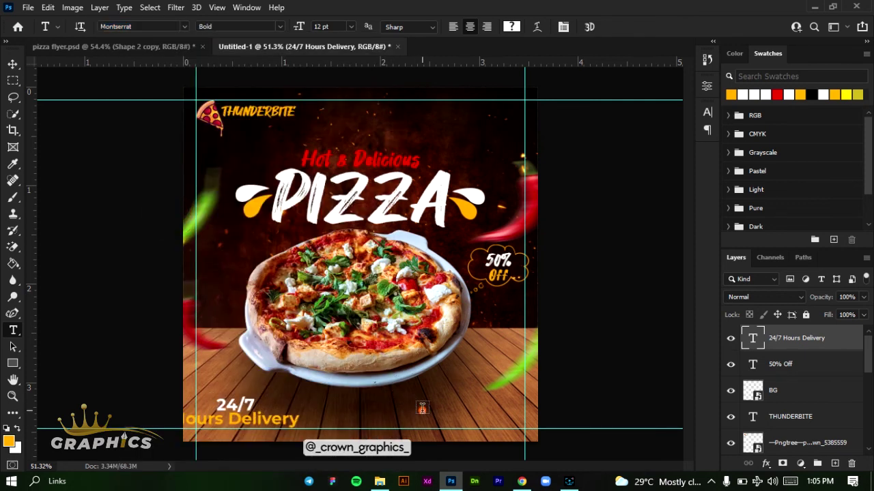
Step: Add a text layer containing the contact phone number in Montserrat Bold, 12 pt, near the flyer's lower-right corner
left_click(441, 415)
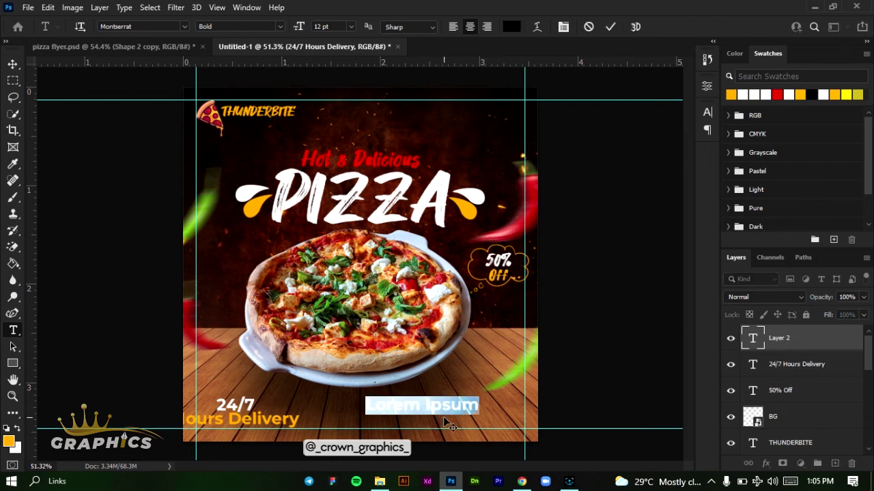
left_click(443, 417)
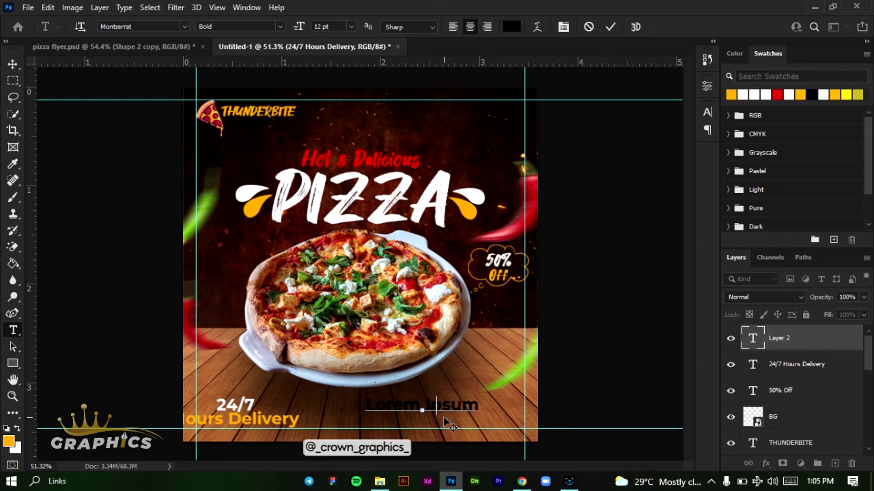
key("ctrl+a")
key("ctrl+v")
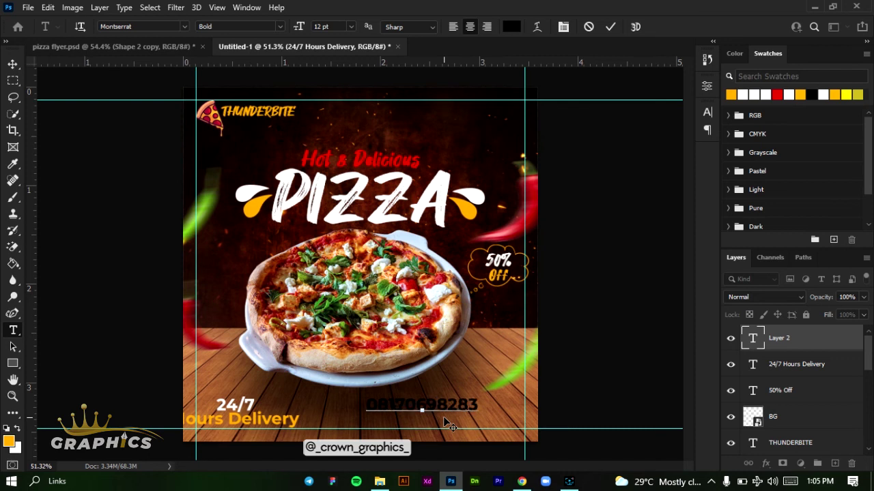
left_click(611, 27)
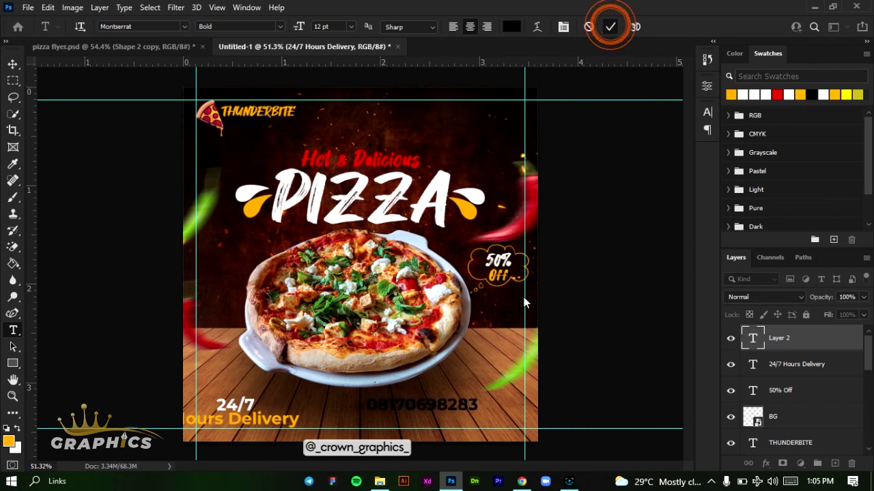
Step: Recolour the phone number text to white (#ffffff)
left_click(511, 27)
type("ffffff")
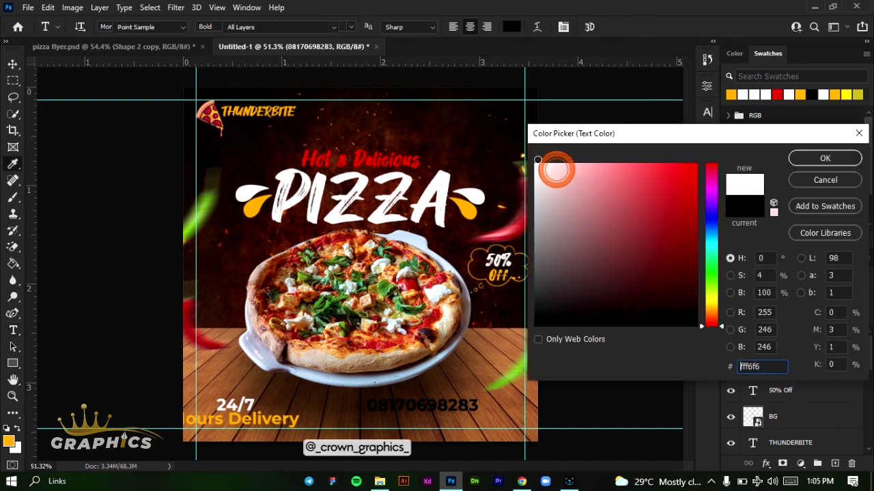
left_click(810, 155)
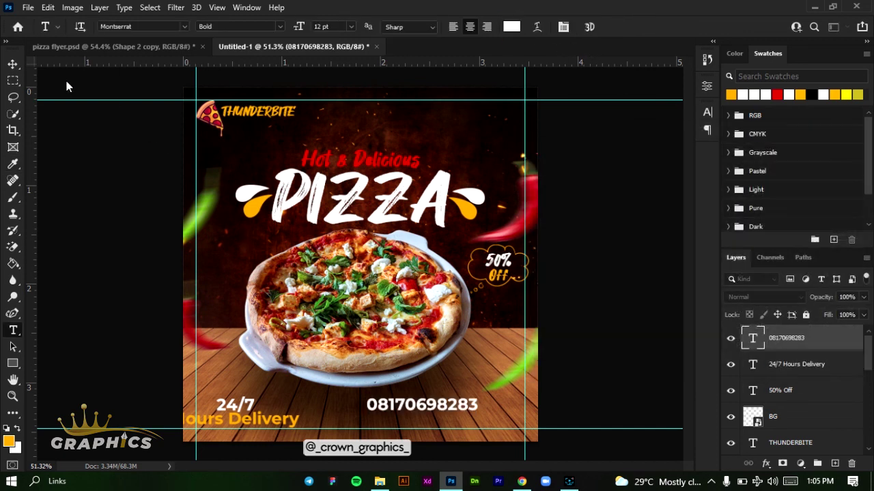
Step: Set the phone number text to 10 pt and position it inside the flyer's lower-right margin guides
left_click(12, 63)
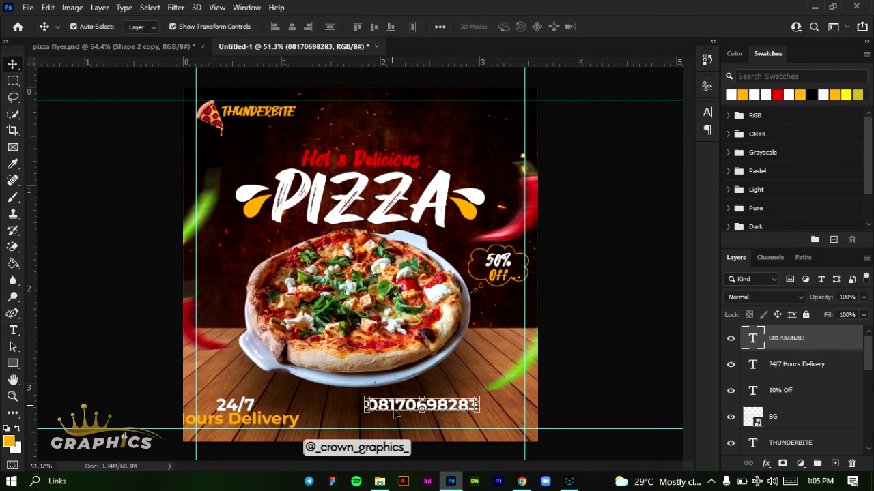
left_click_drag(413, 405, 450, 418)
left_click_drag(450, 418, 452, 417)
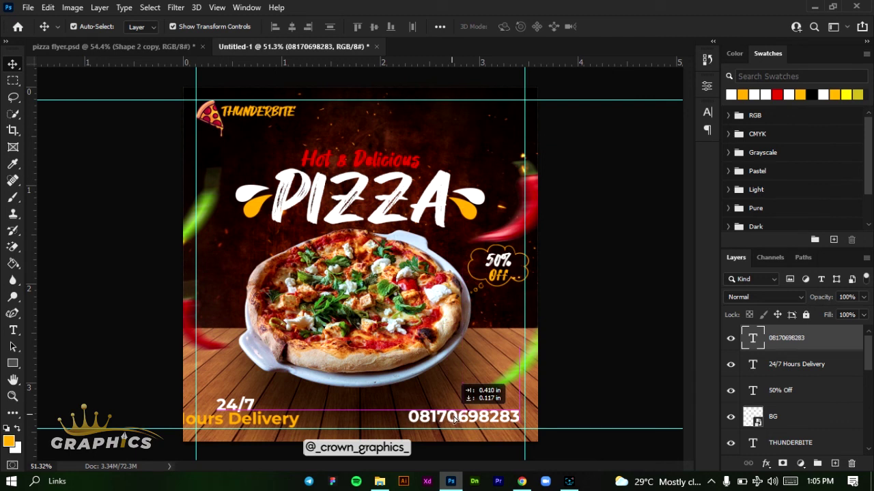
left_click(707, 113)
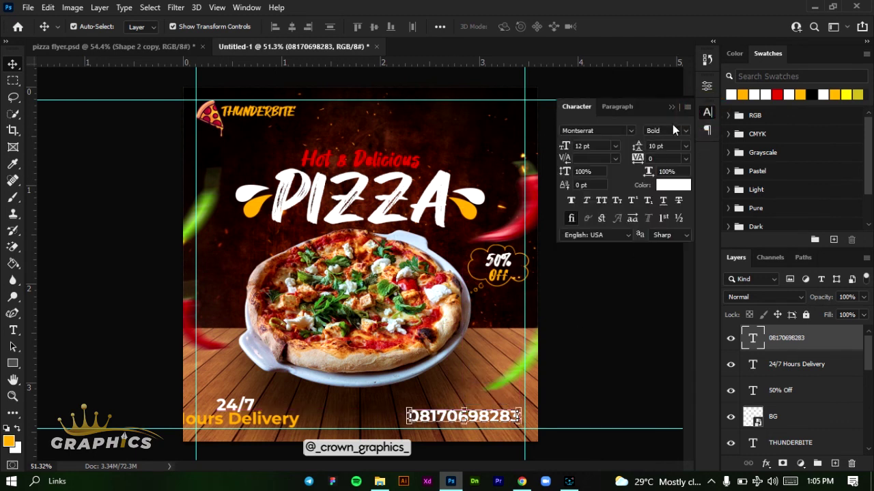
left_click(613, 146)
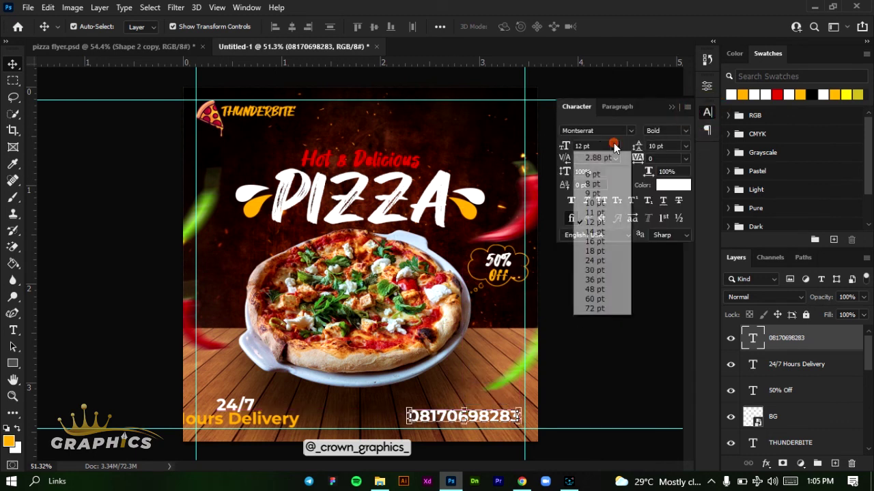
left_click(601, 203)
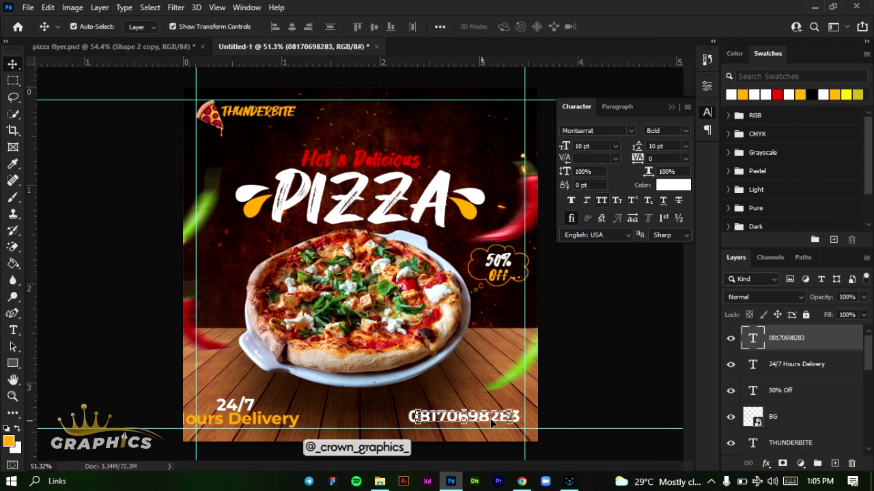
left_click_drag(454, 420, 476, 416)
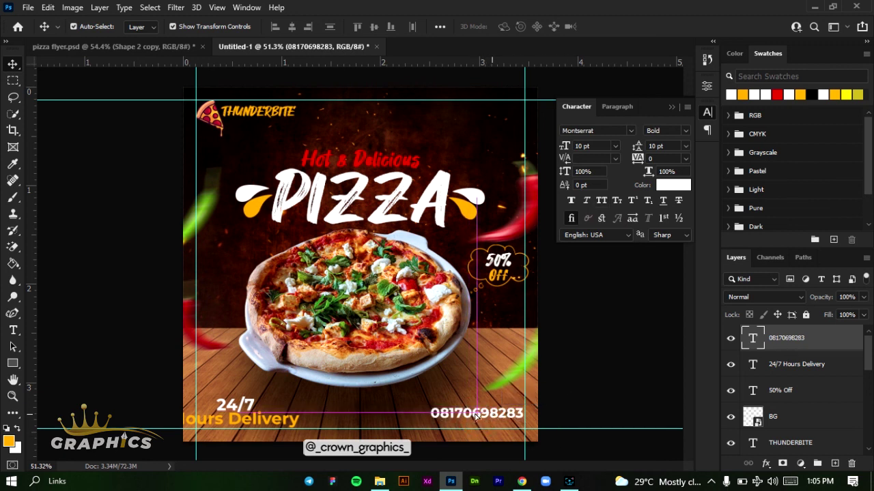
Step: Change the "24/7 Hours Delivery" text font to Hey August Regular
left_click(247, 419)
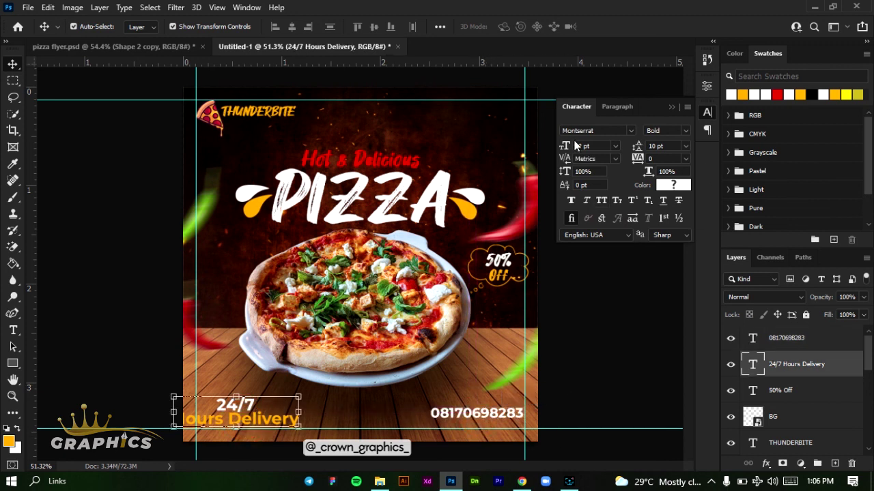
left_click(595, 131)
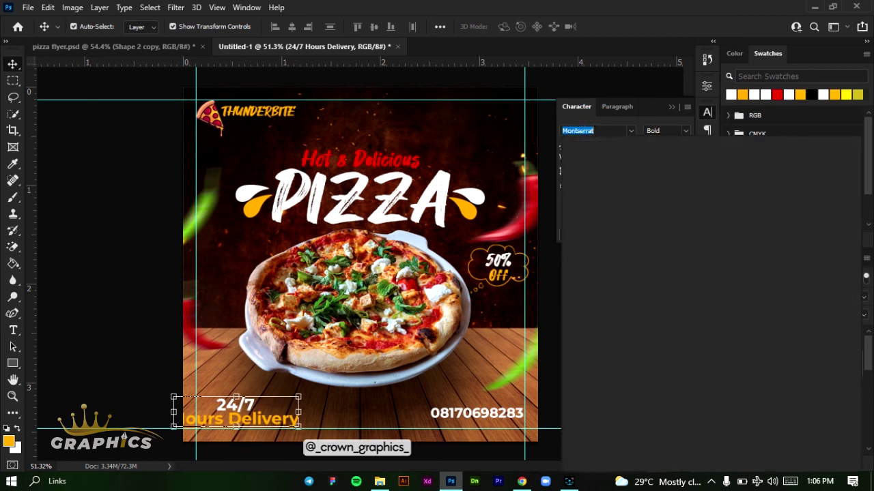
type("hey")
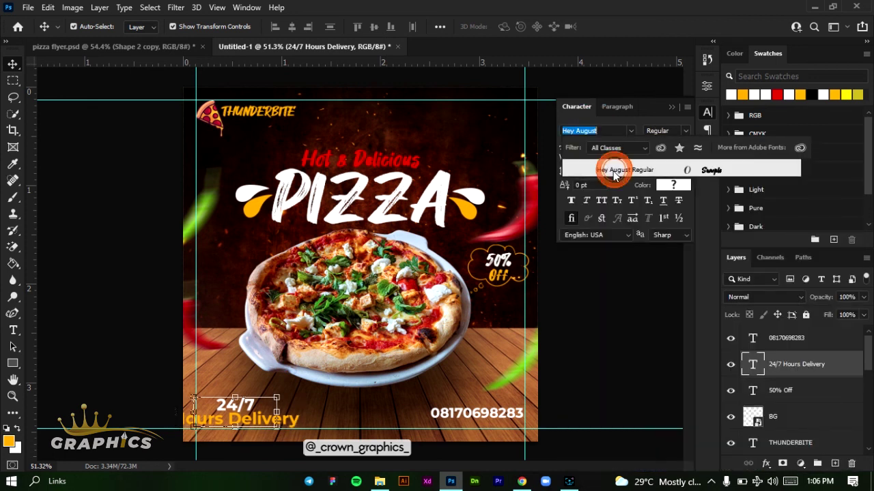
left_click(606, 170)
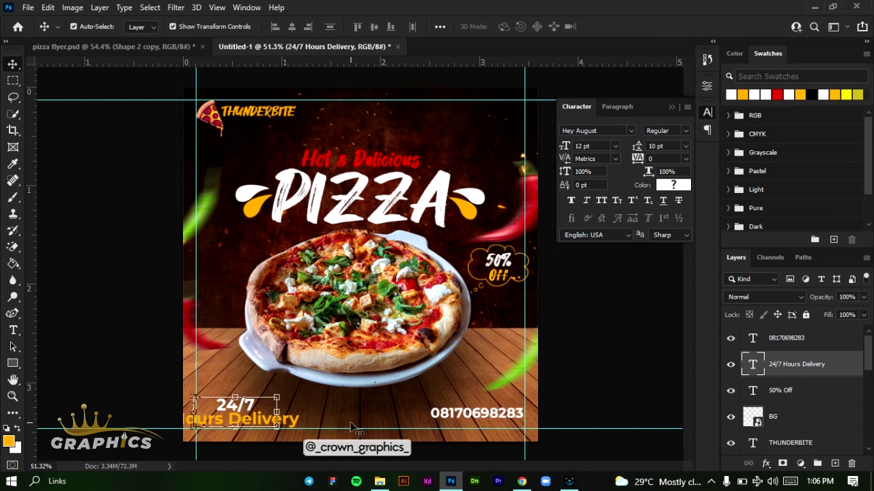
Step: Add a white Montserrat Bold text layer reading "CALL FOR DELIVERY" near the phone number
left_click(452, 415)
left_click(13, 330)
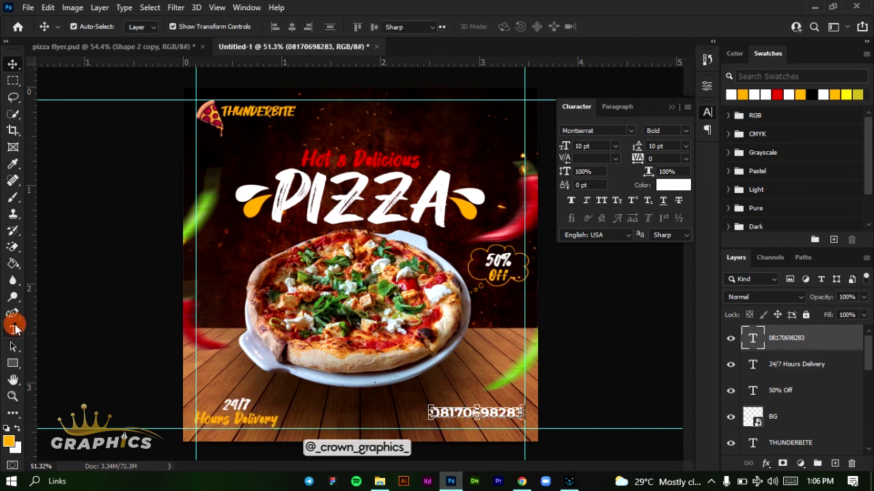
left_click(433, 425)
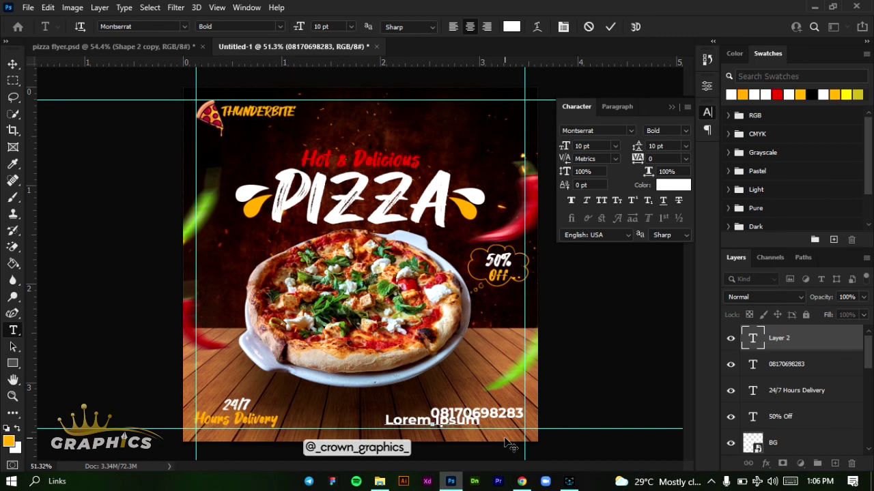
type("CALL FOR DE")
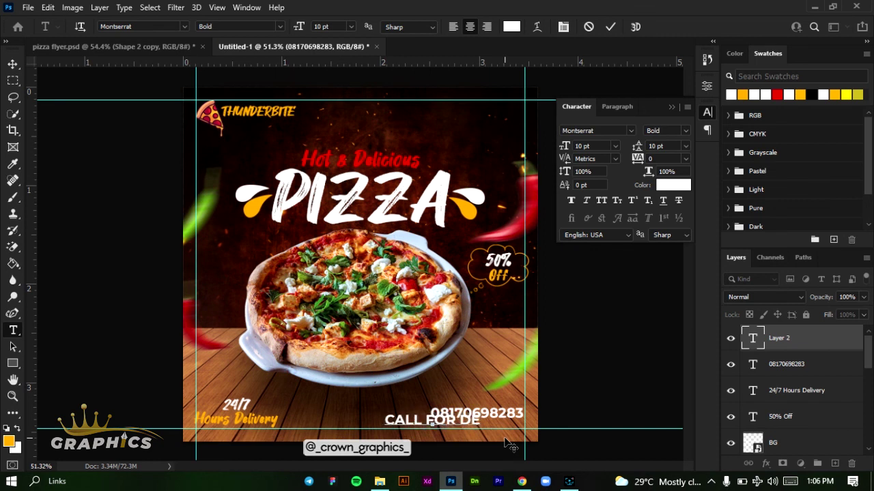
type("LI")
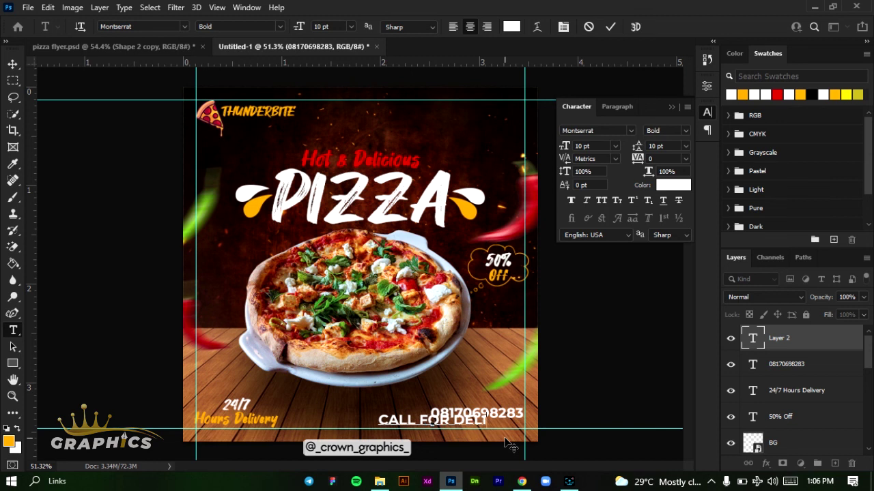
type("VERY")
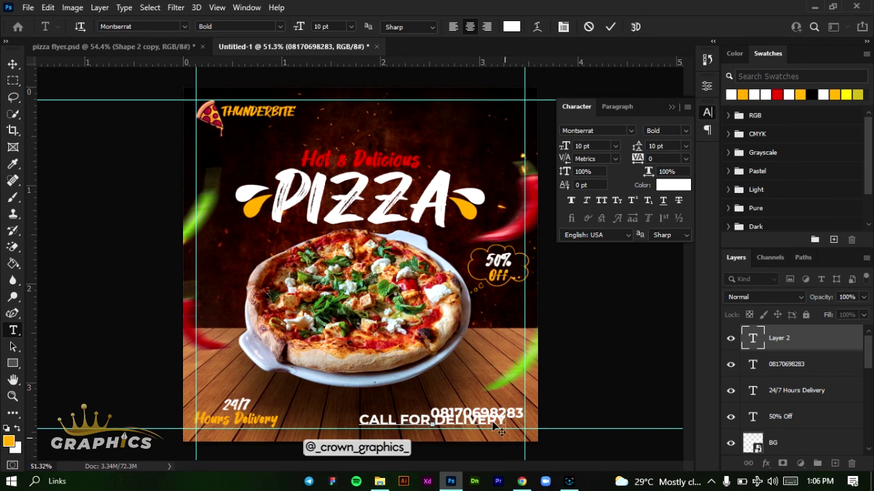
Step: Set the "CALL FOR DELIVERY" text to Montserrat SemiBold, 6 pt
key("ctrl+a")
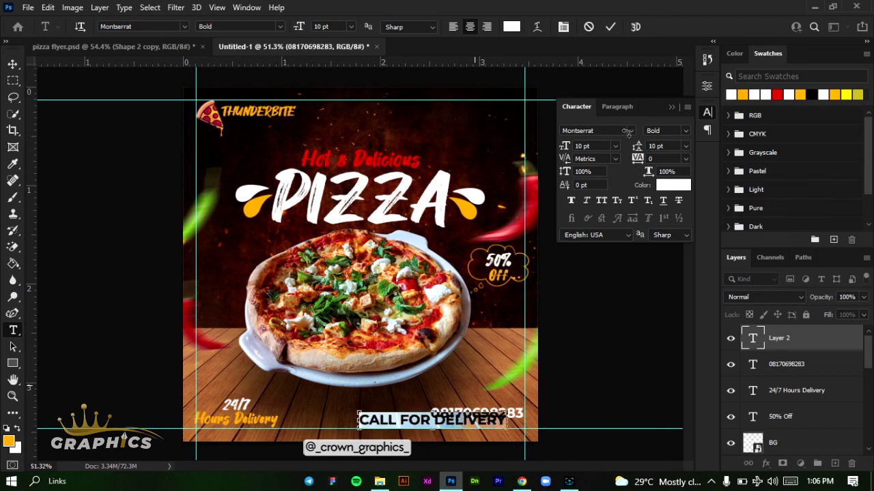
left_click(685, 131)
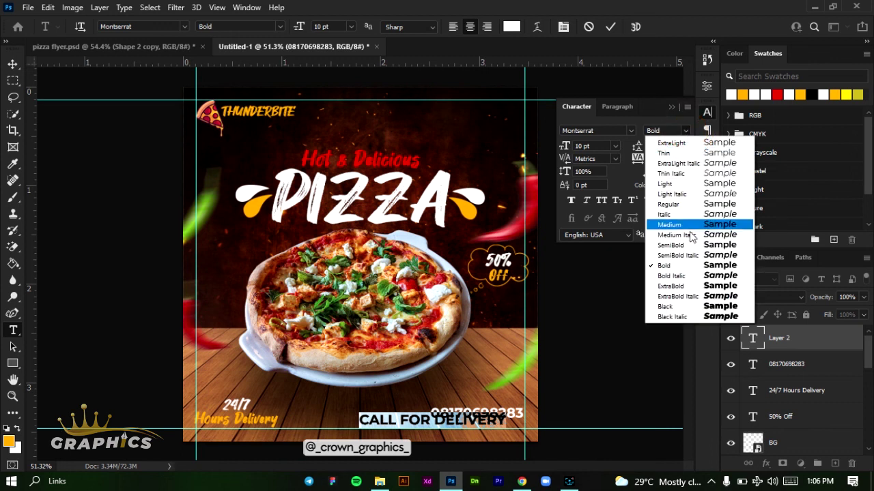
left_click(691, 246)
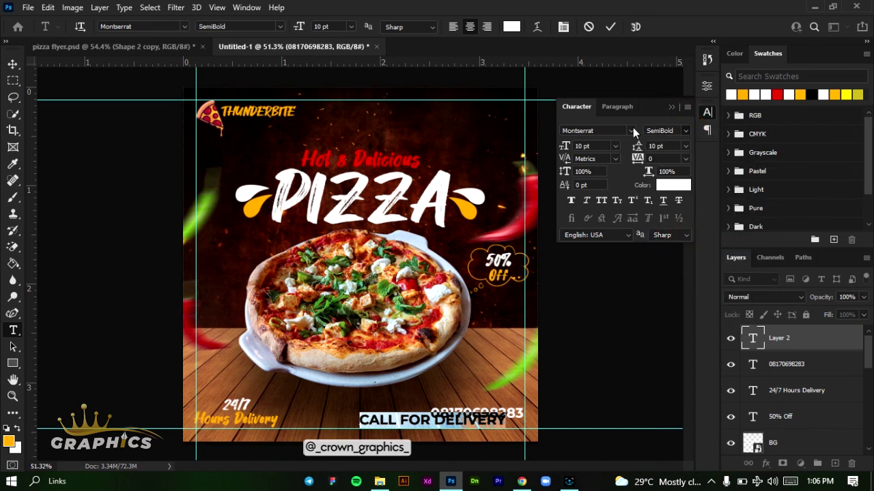
left_click(615, 146)
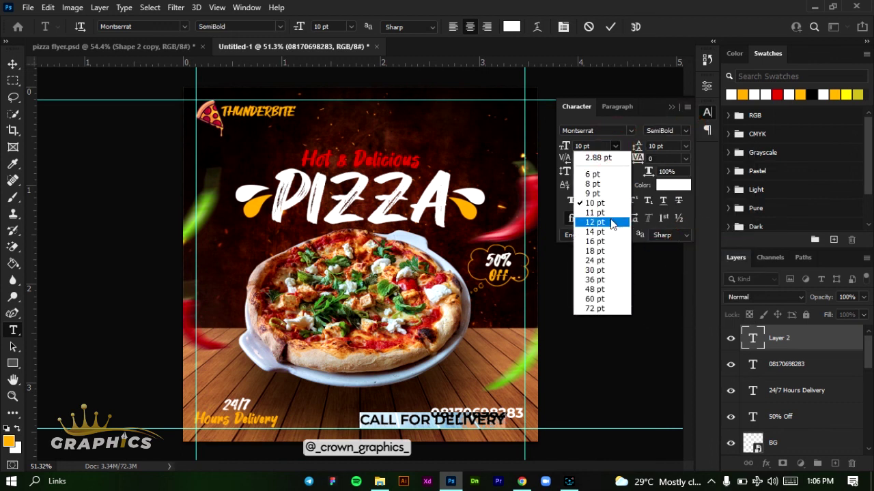
left_click(604, 194)
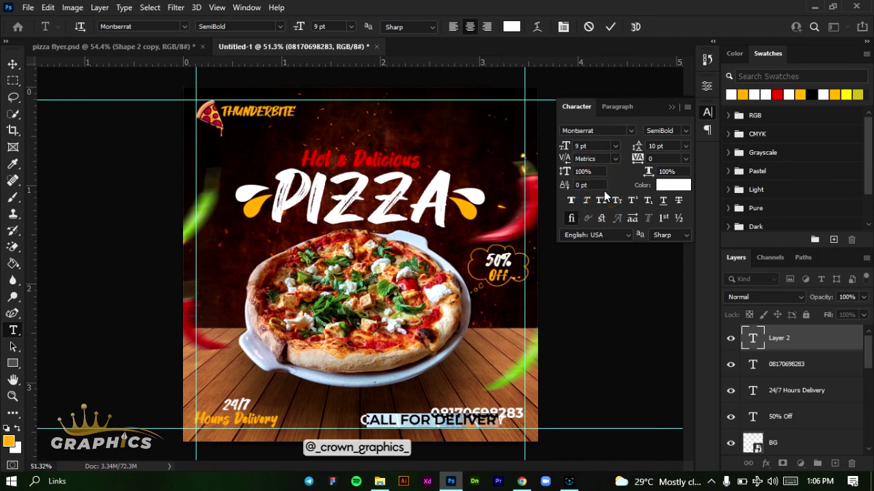
left_click(615, 146)
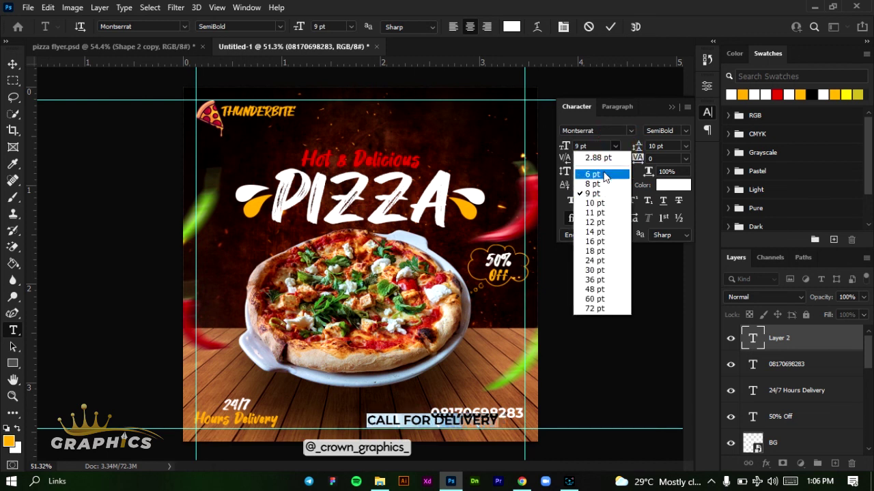
left_click(599, 171)
Step: Move "CALL FOR DELIVERY" directly beneath the phone number against the right margin guide, commit the text and collapse the character settings
left_click(497, 442, "ctrl")
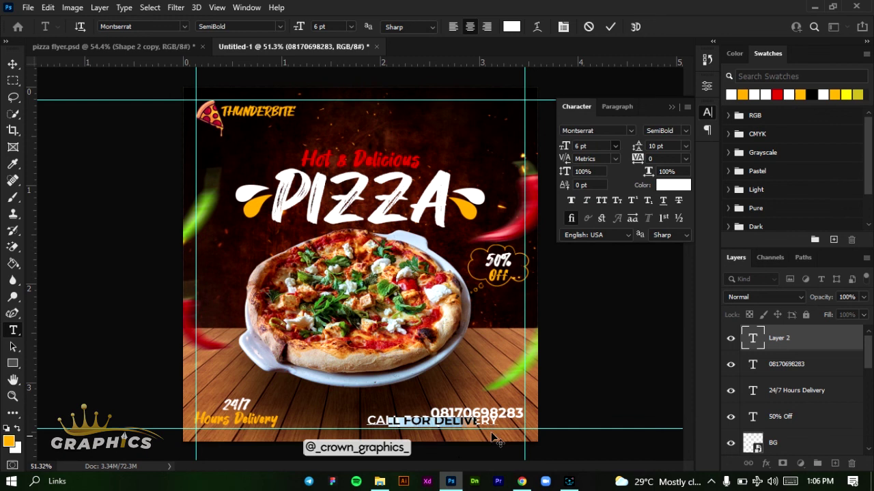
left_click(433, 437, "ctrl")
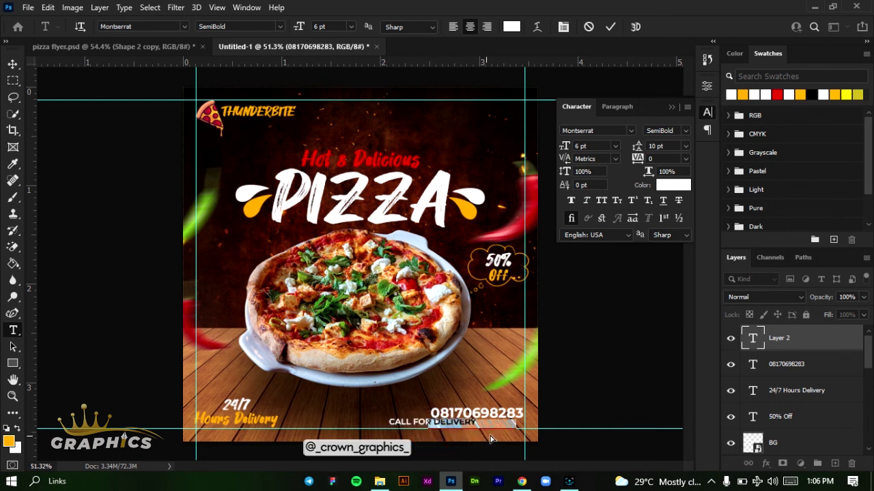
left_click_drag(490, 438, 488, 439)
key("ctrl+shift+Left")
key("ctrl+shift+Left")
key("ctrl+shift+Left")
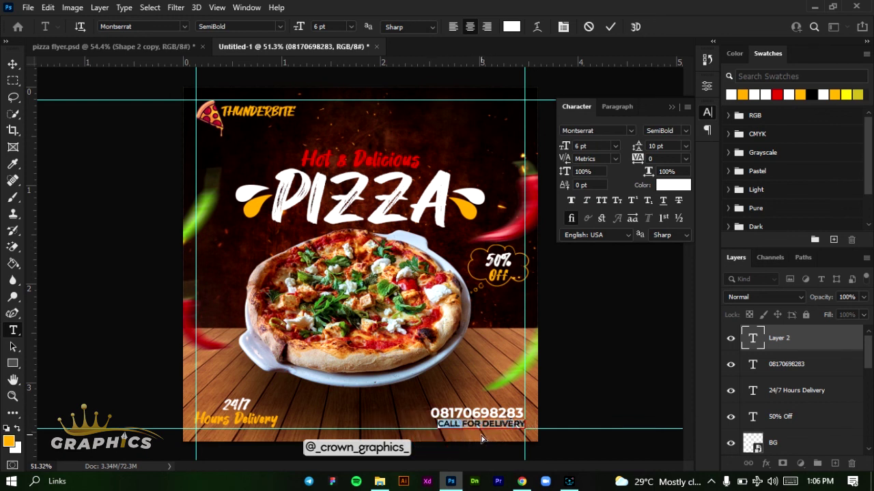
left_click(608, 26)
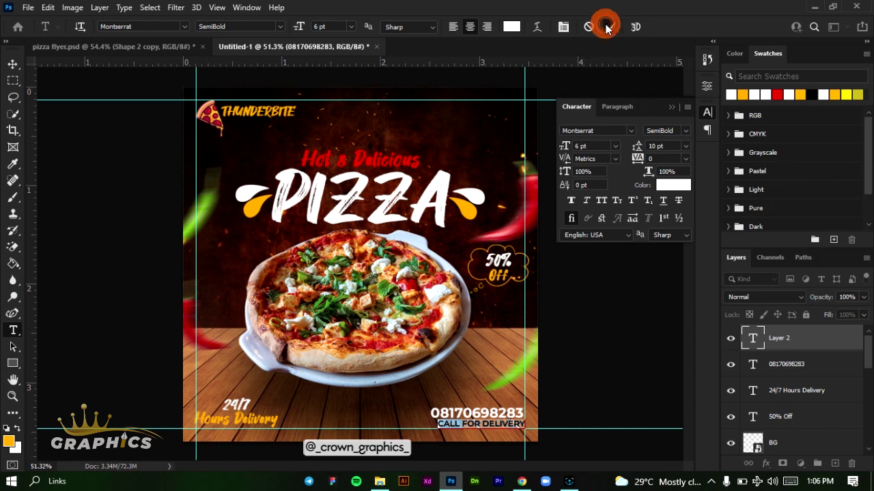
left_click(13, 64)
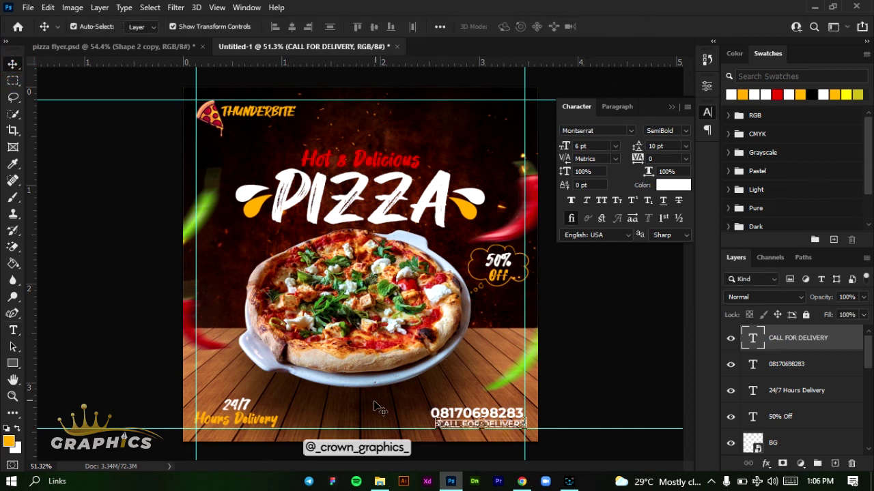
left_click(604, 313)
left_click(670, 106)
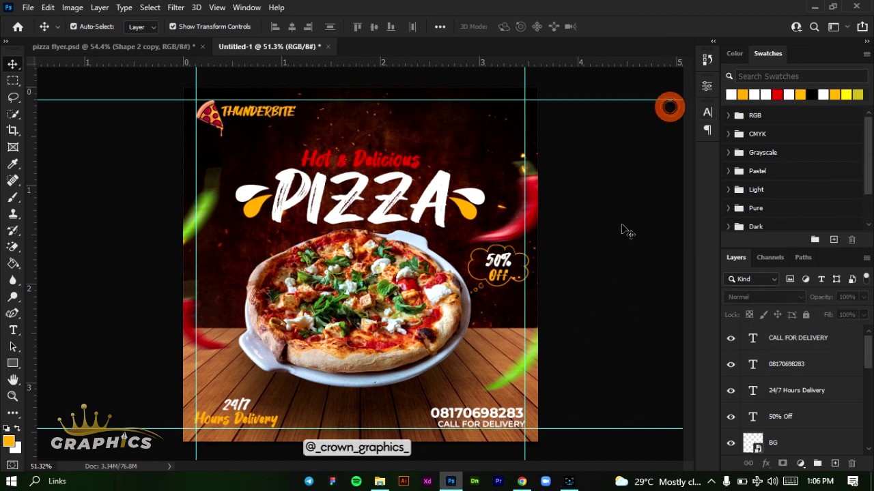